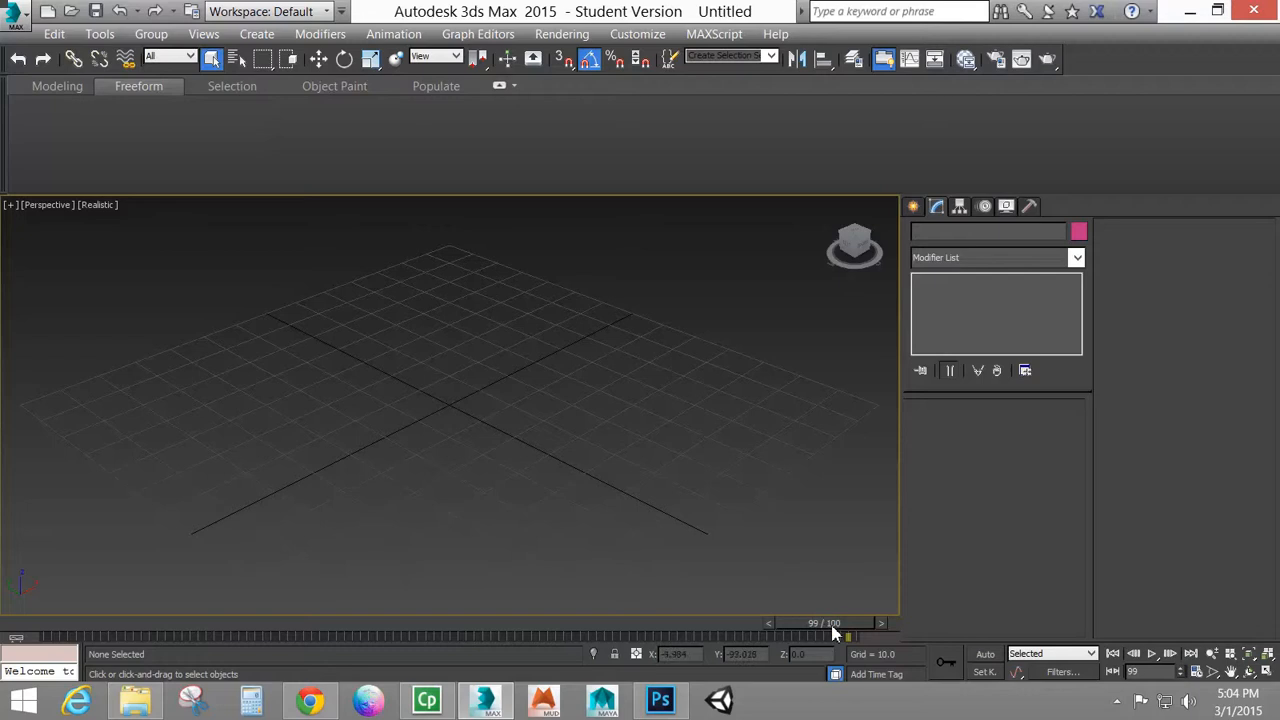
Return the timeline to frame 0 and create a ground box about 140 long and 139 wide over the grid
left_click_drag(810, 622, 2, 625)
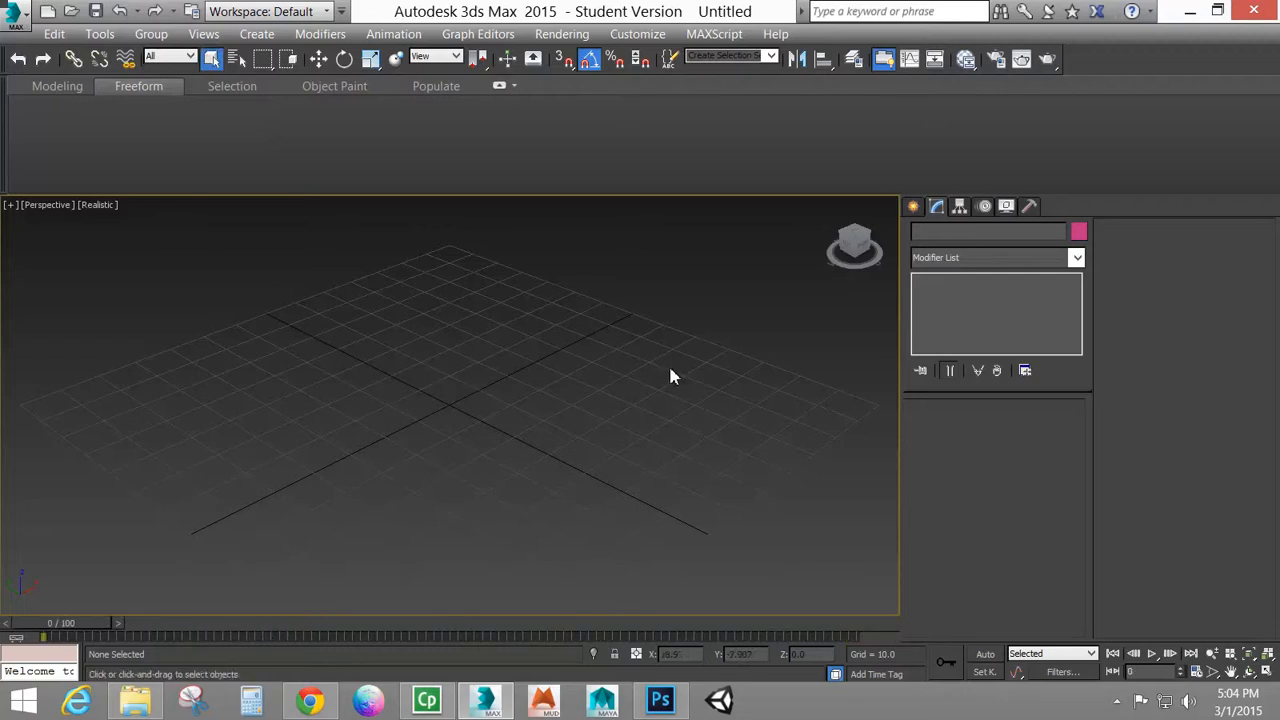
left_click(918, 205)
left_click(1034, 405)
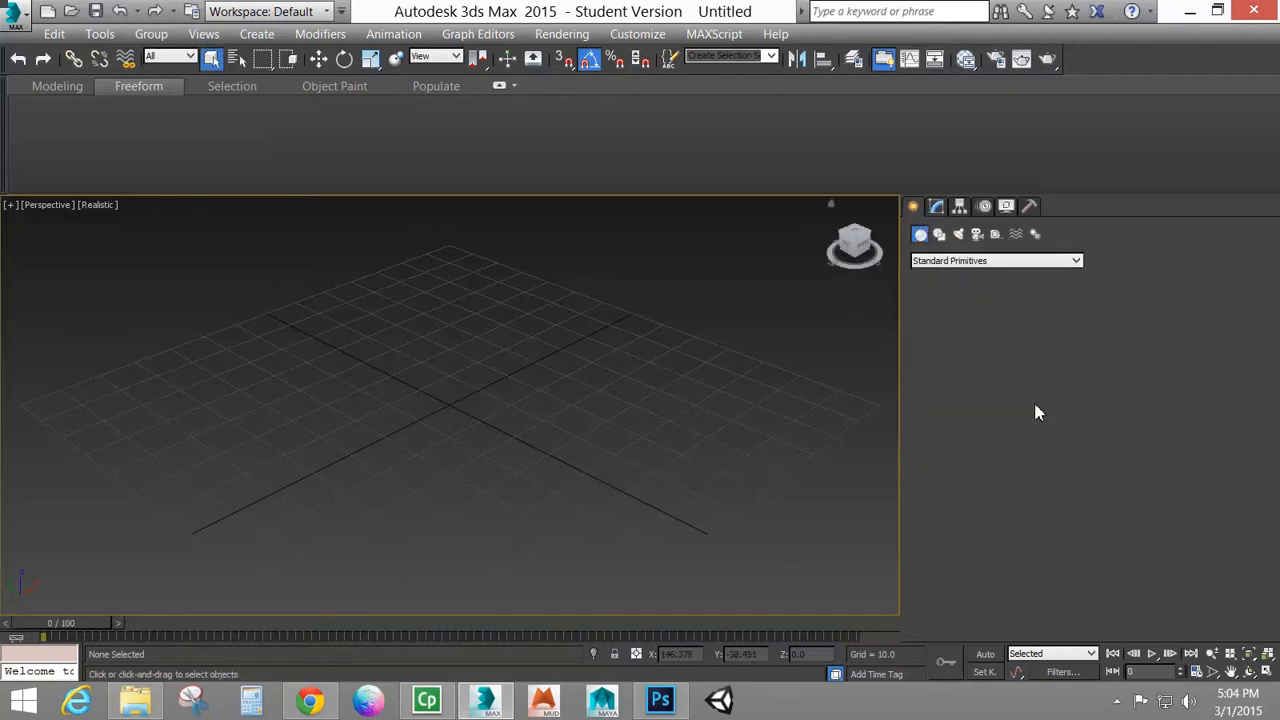
left_click(952, 324)
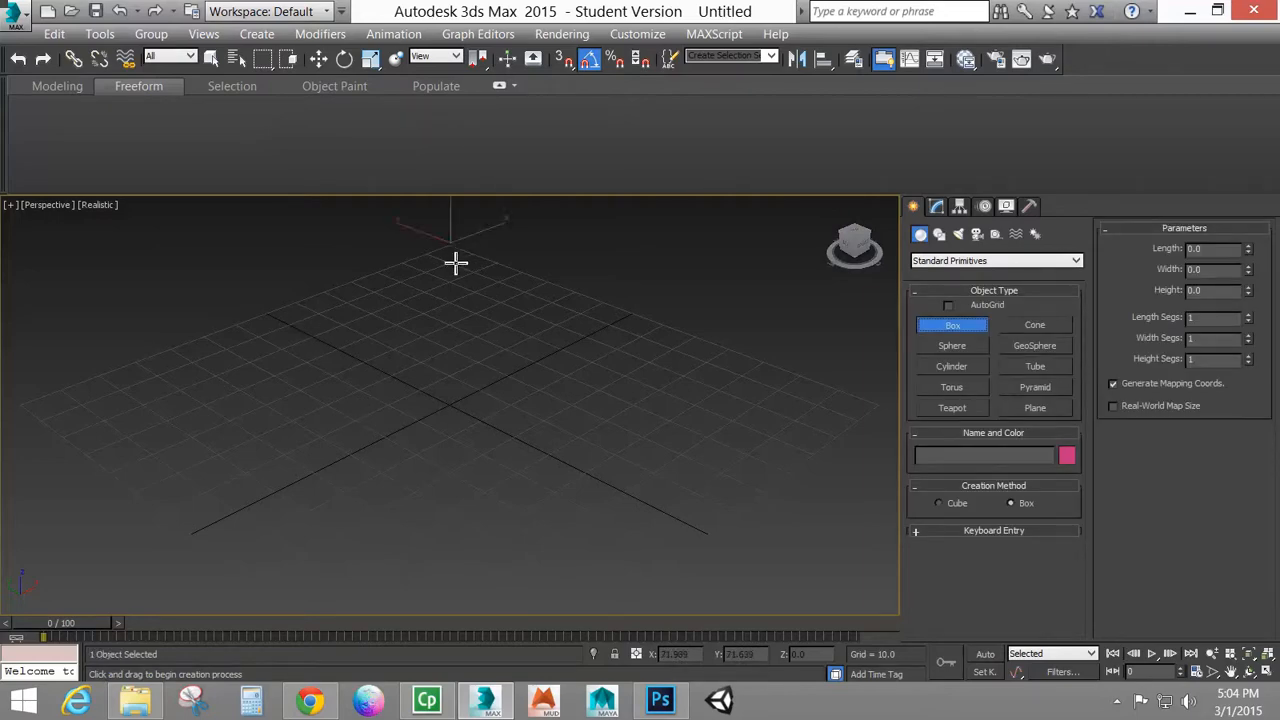
left_click_drag(454, 260, 466, 663)
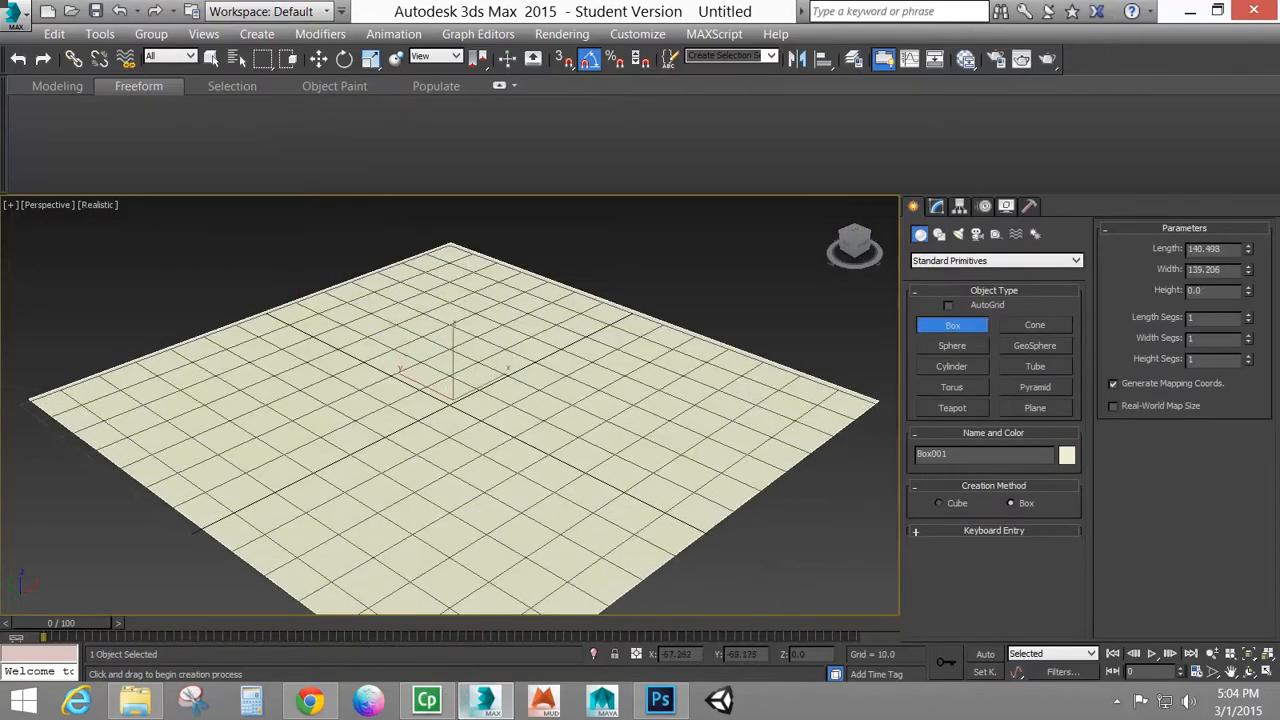
mouse_move(660, 700)
left_click(687, 555)
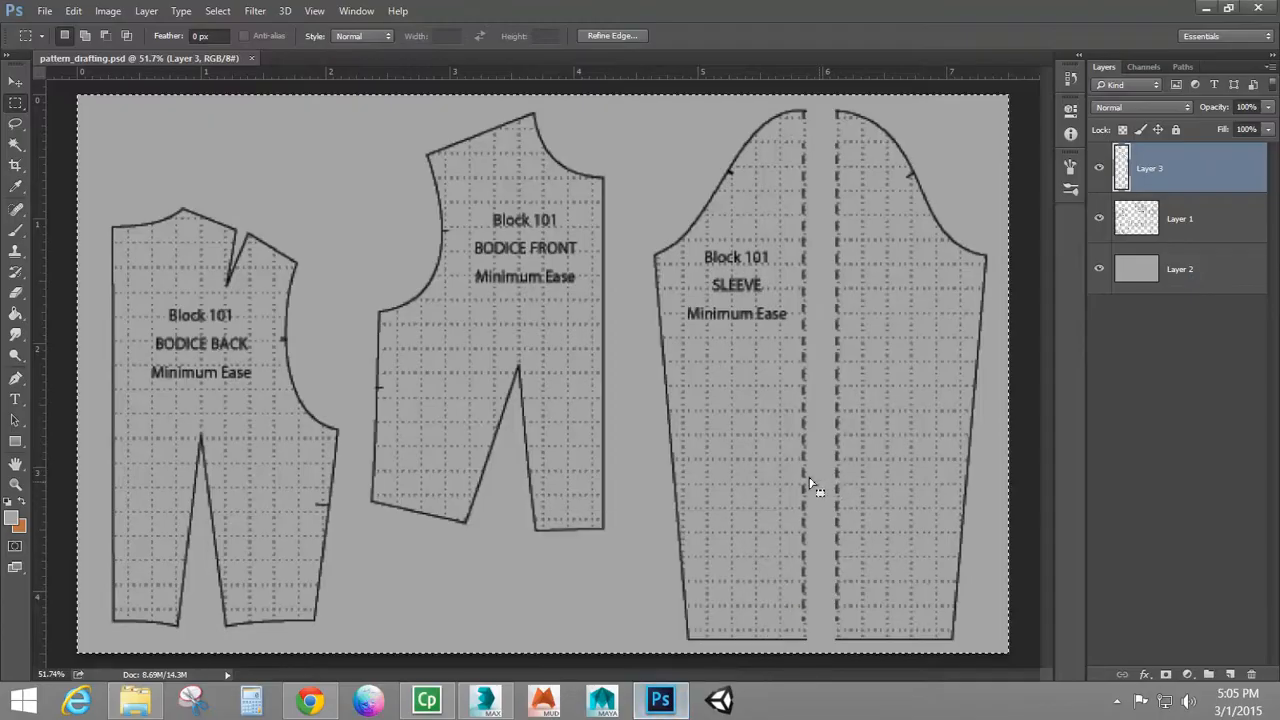
left_click(512, 706)
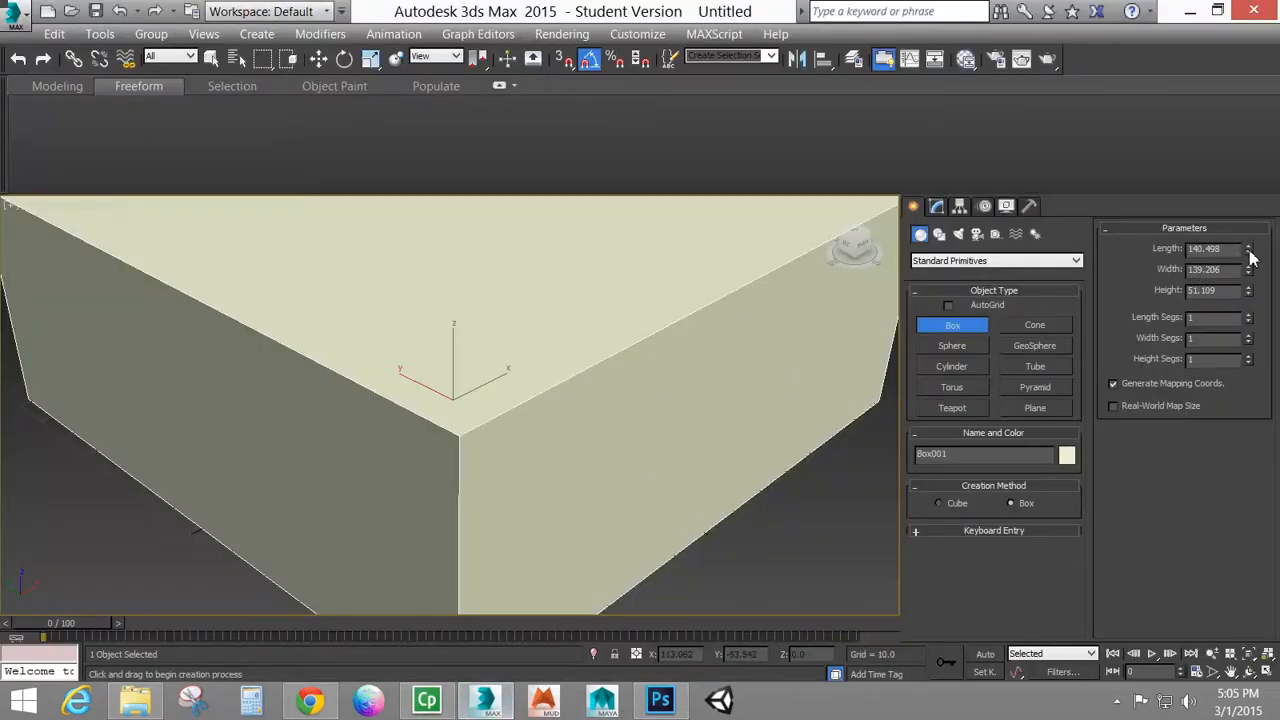
Set the ground box's height to about -6.1 to make a thin slab, and hide the viewport grid
left_click_drag(1248, 291, 1247, 385)
middle_click_drag(631, 387, 637, 373)
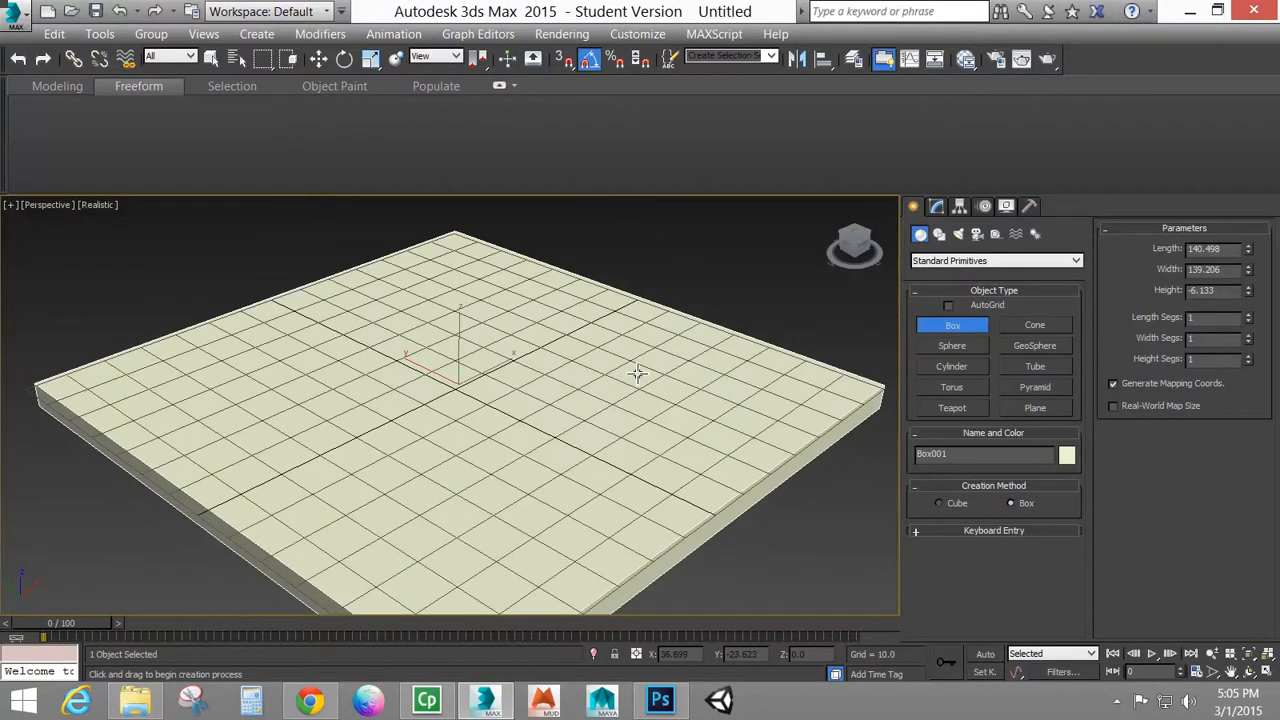
key("g")
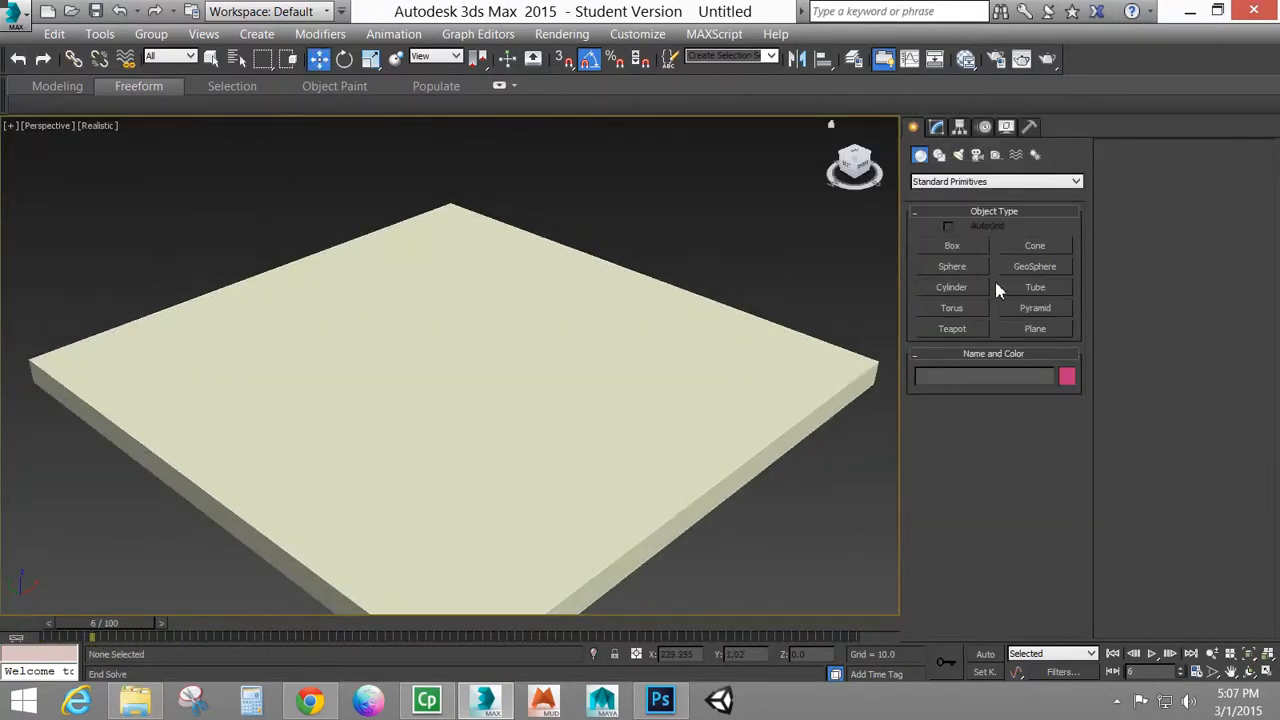
Create a second box about 49 long, 51 wide and 16 high on the slab and move it to the slab's centre
left_click(958, 247)
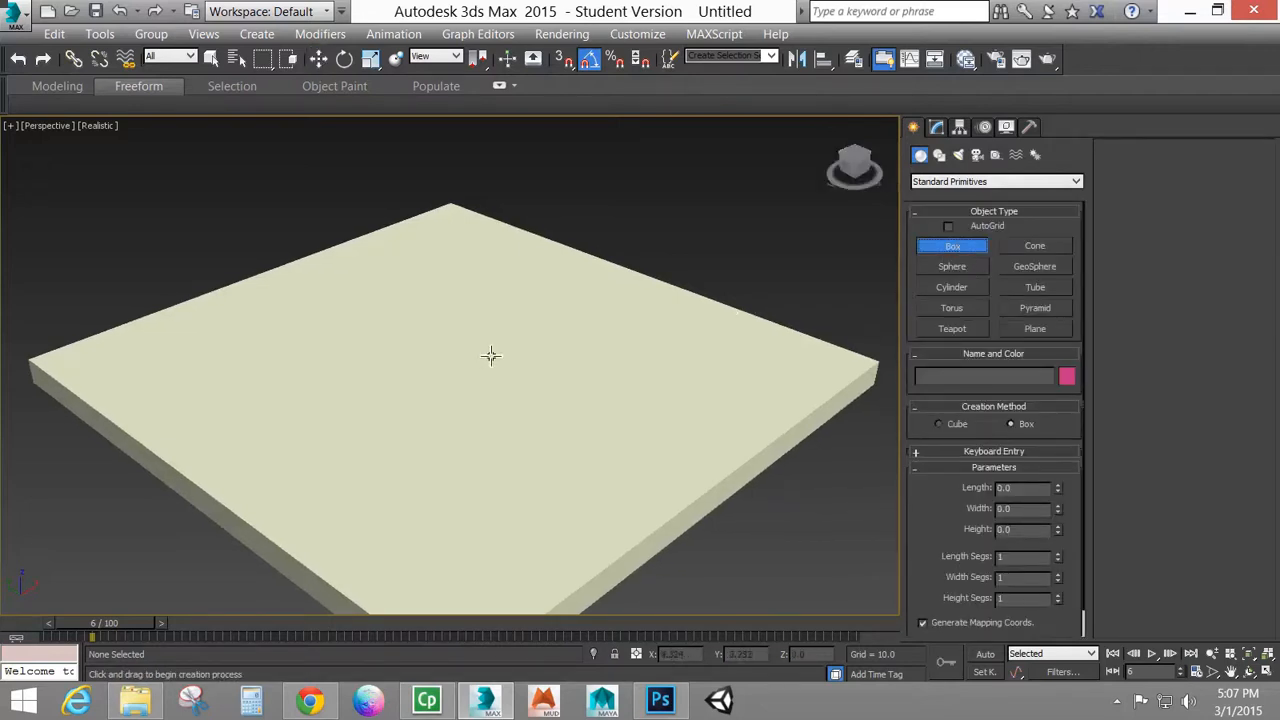
left_click_drag(475, 309, 477, 451)
left_click(486, 403)
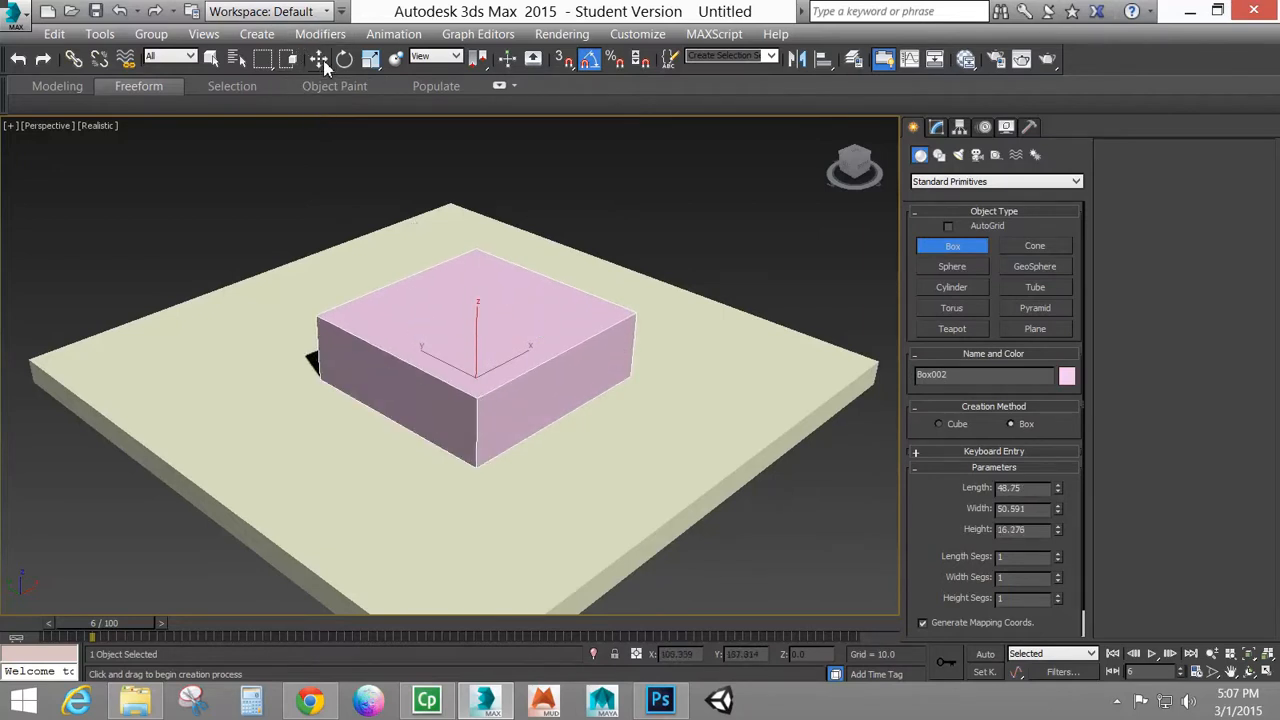
left_click(320, 60)
left_click_drag(487, 366, 454, 356)
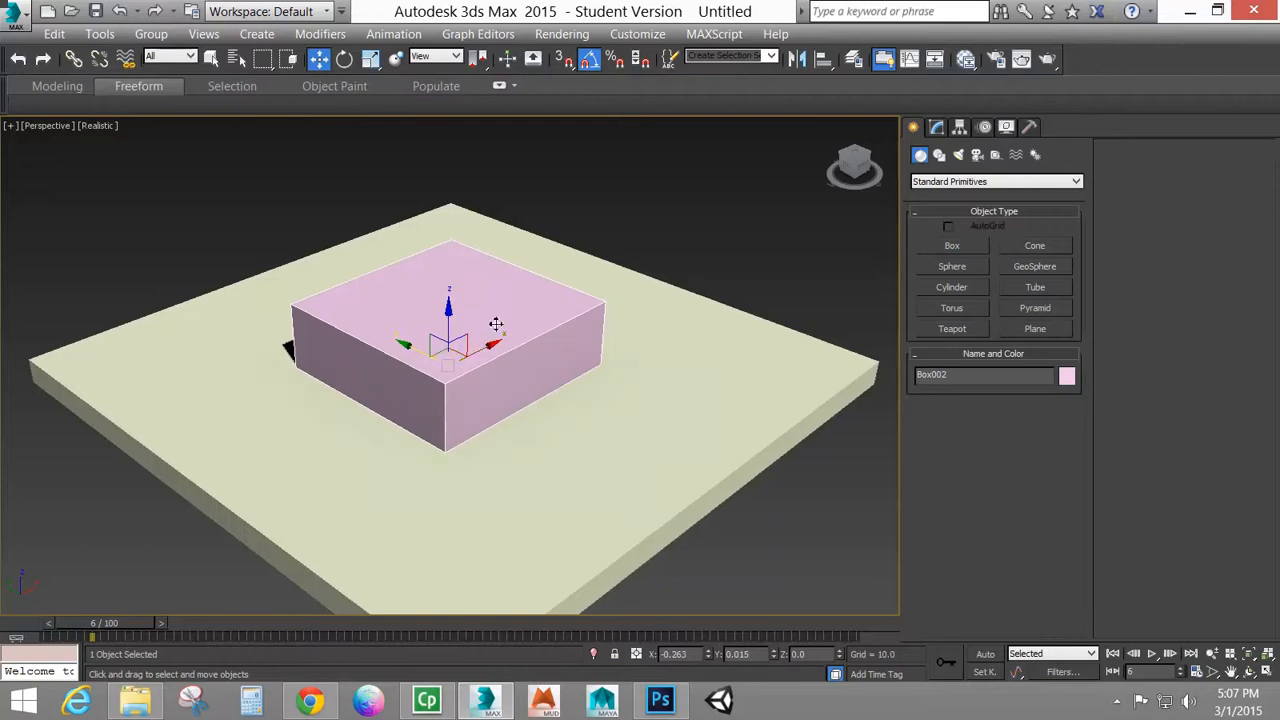
Draw a rectangle spline about 72 by 72 around the small box and move it above the box at Z about 25.6
left_click(939, 155)
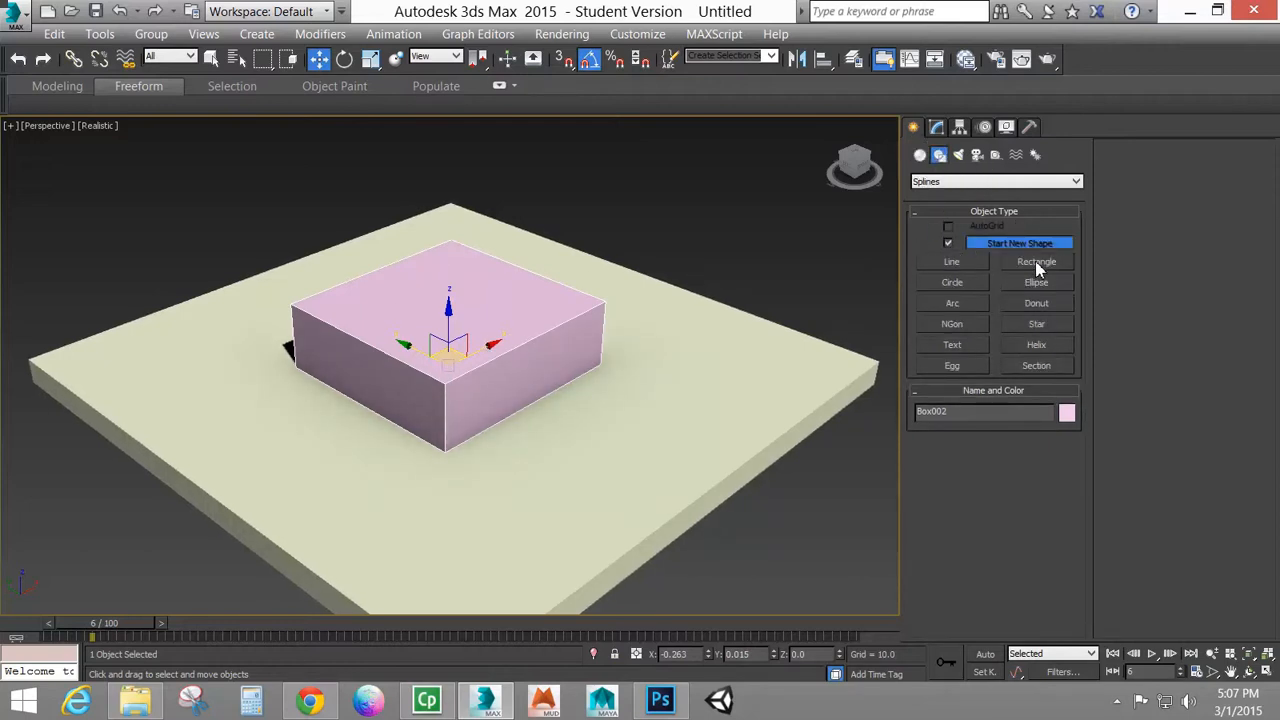
left_click(1037, 262)
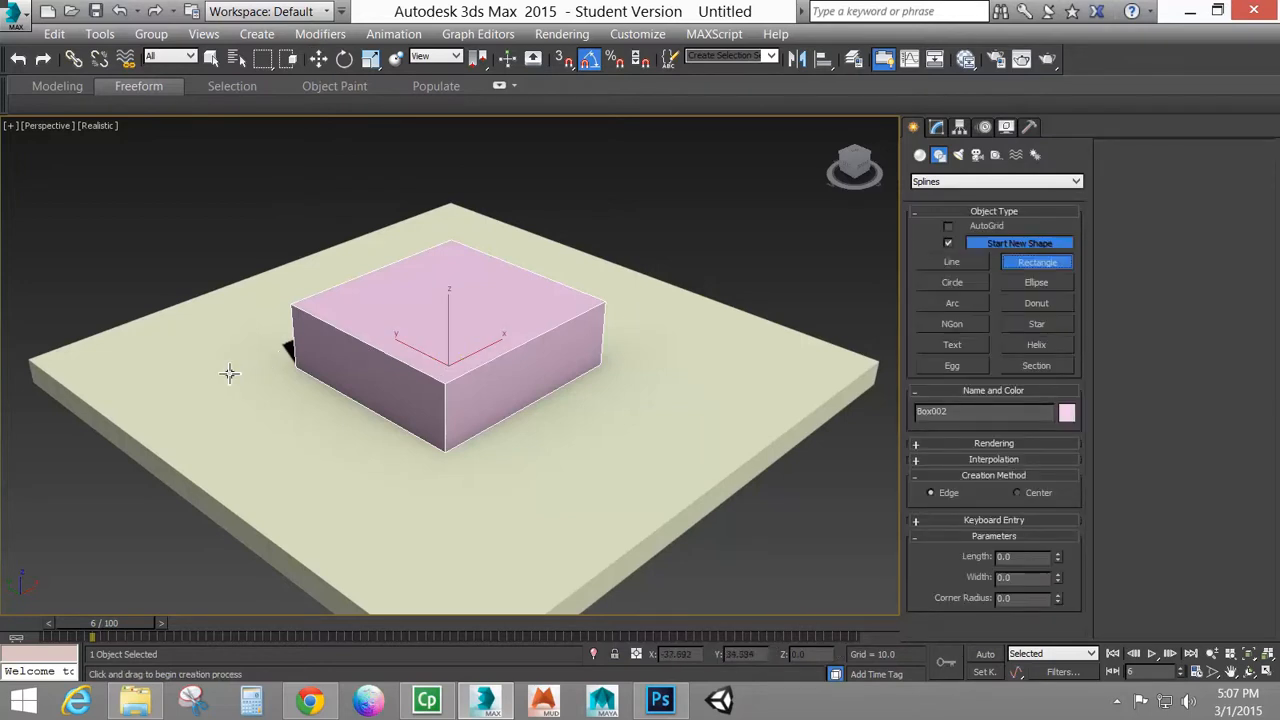
left_click_drag(256, 373, 706, 371)
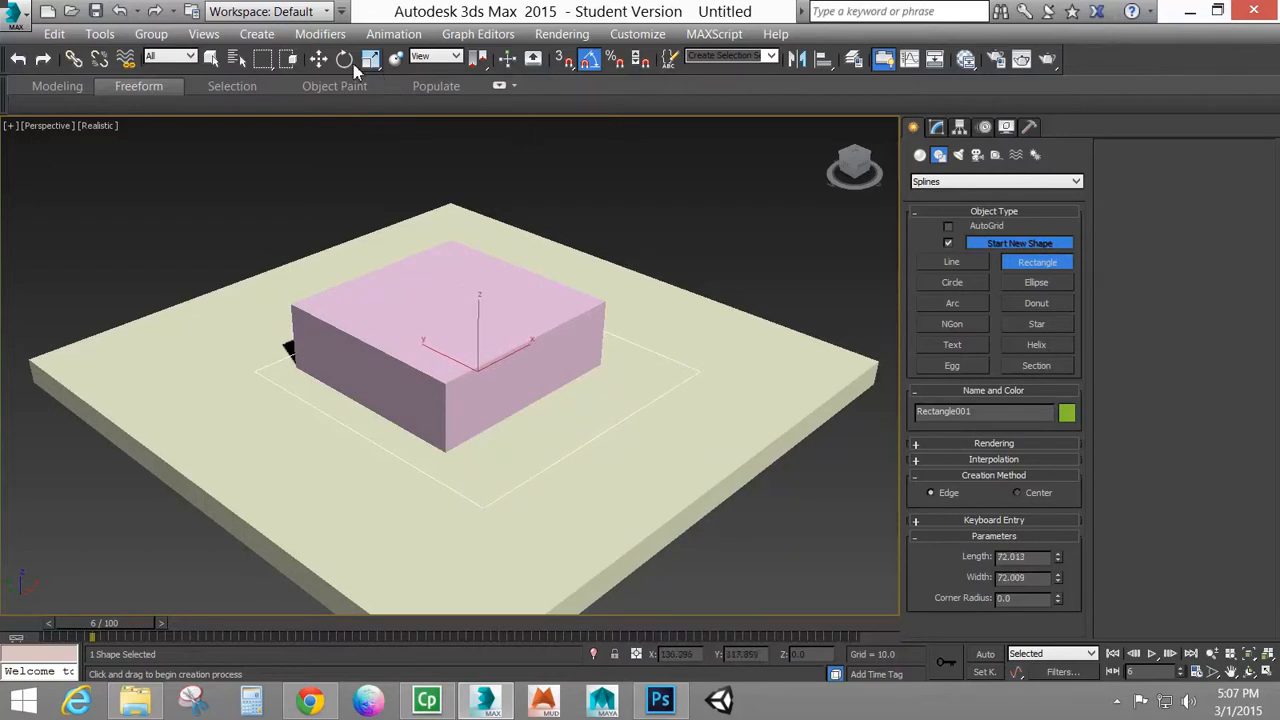
left_click(318, 58)
left_click_drag(488, 362, 446, 212)
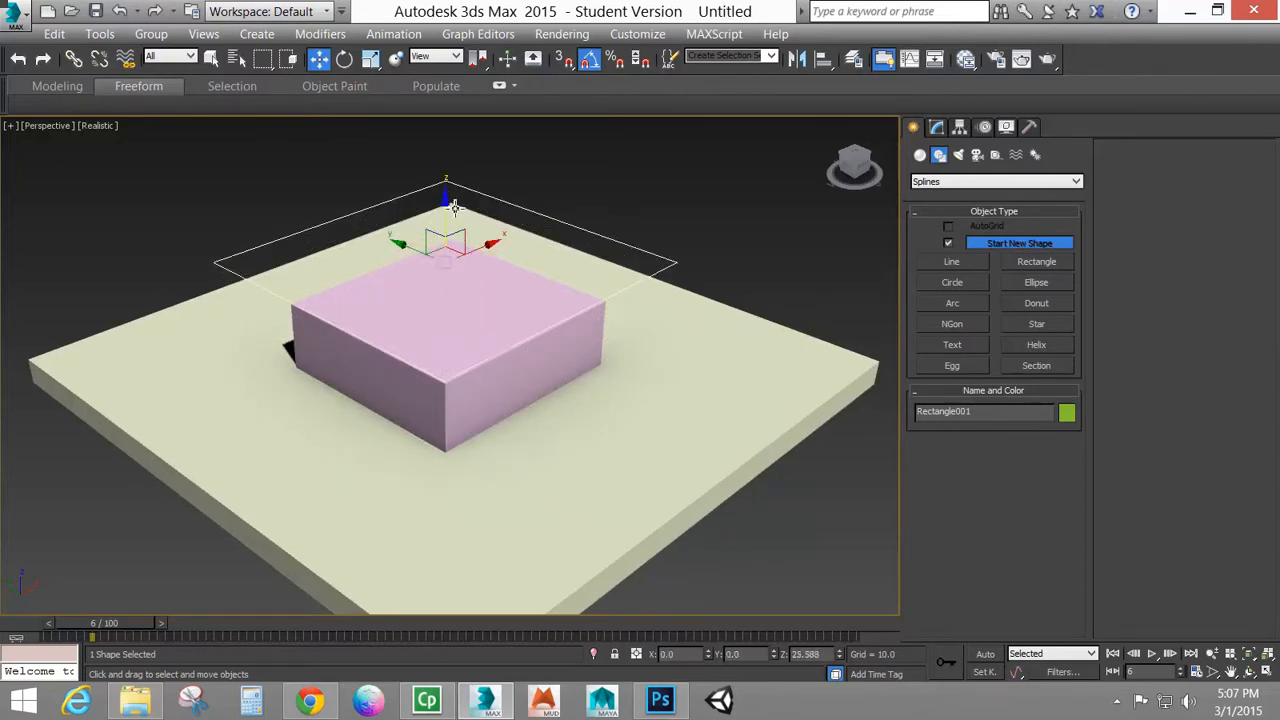
Apply the Garment Maker modifier to the rectangle above the box
left_click(936, 127)
left_click(1076, 178)
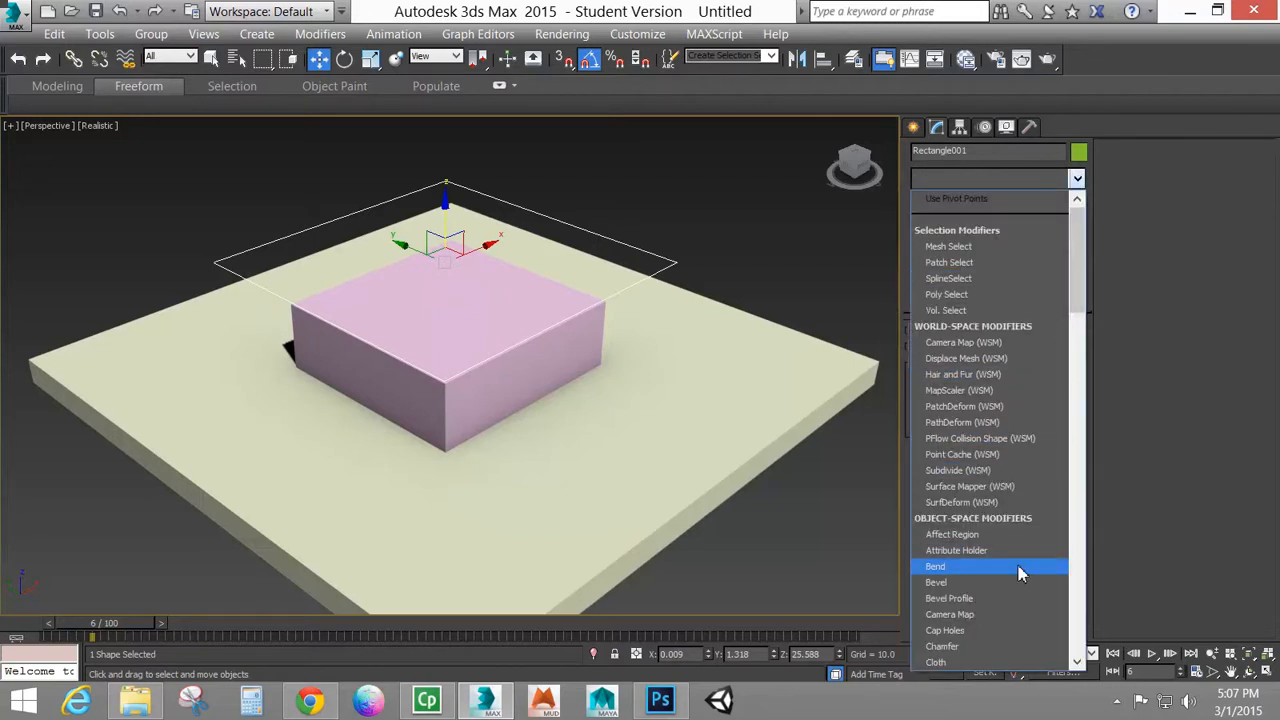
scroll(1003, 473, "down", 4)
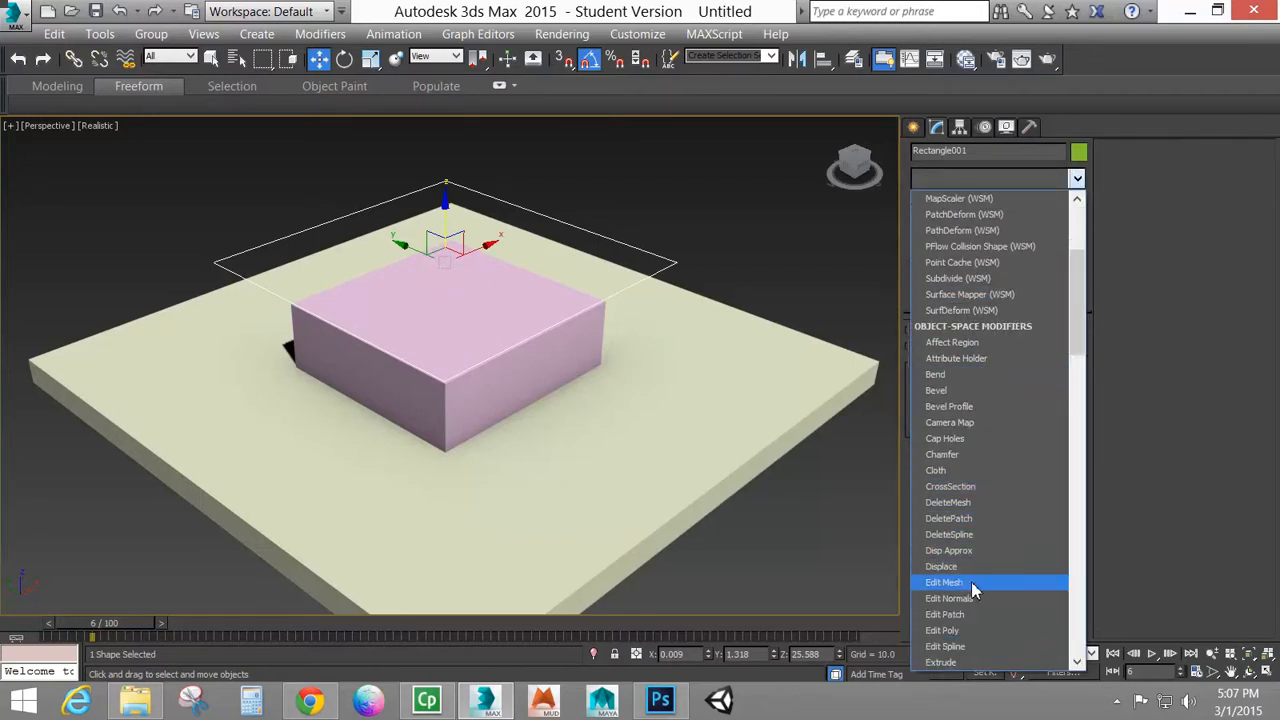
scroll(985, 555, "down", 3)
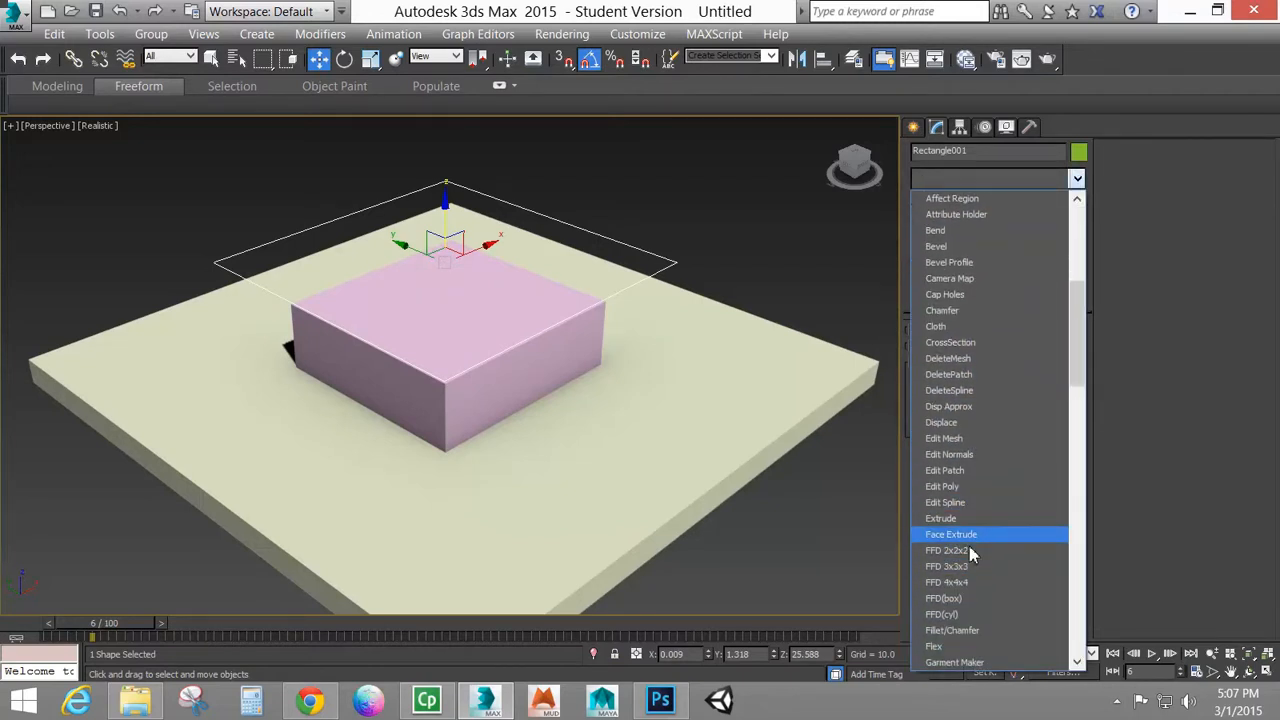
left_click(978, 662)
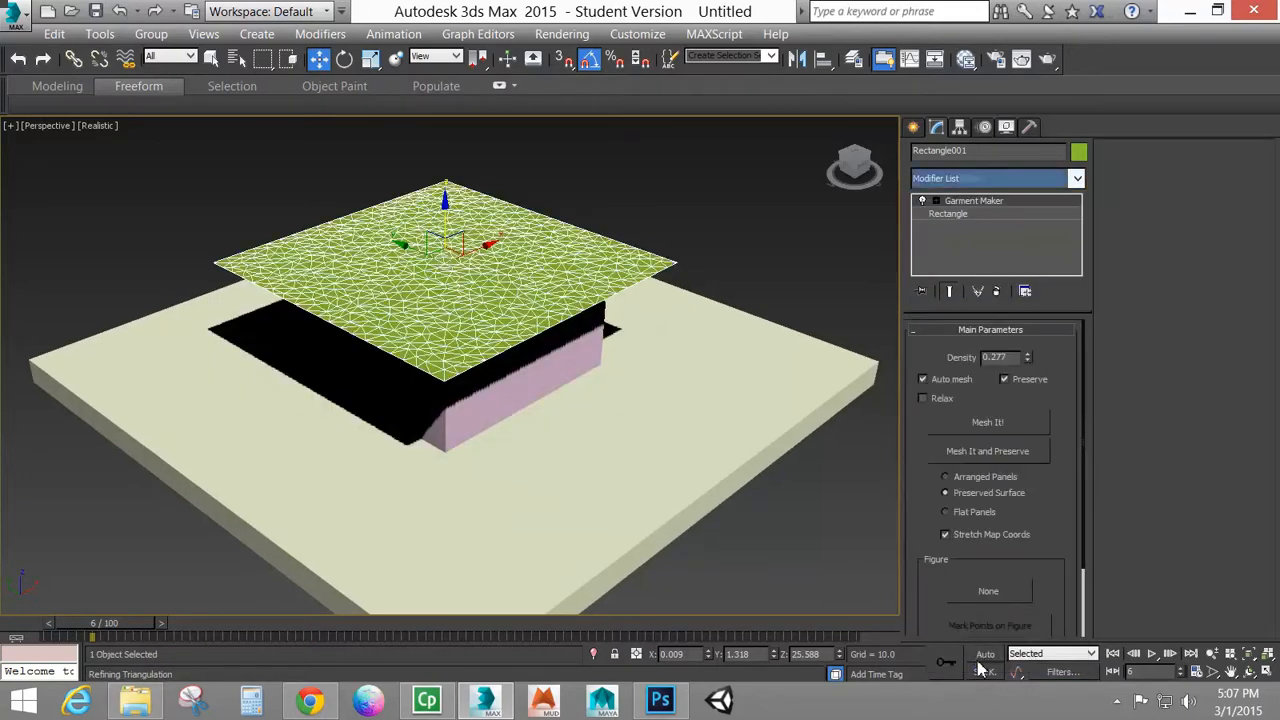
Try a Garment Maker density of 1.0 on the rectangle's mesh
mouse_move(612, 335)
middle_mouse_down("alt")
mouse_move(571, 363)
mouse_move(571, 332)
mouse_move(611, 351)
middle_mouse_up("alt")
scroll(610, 351, "up", 3)
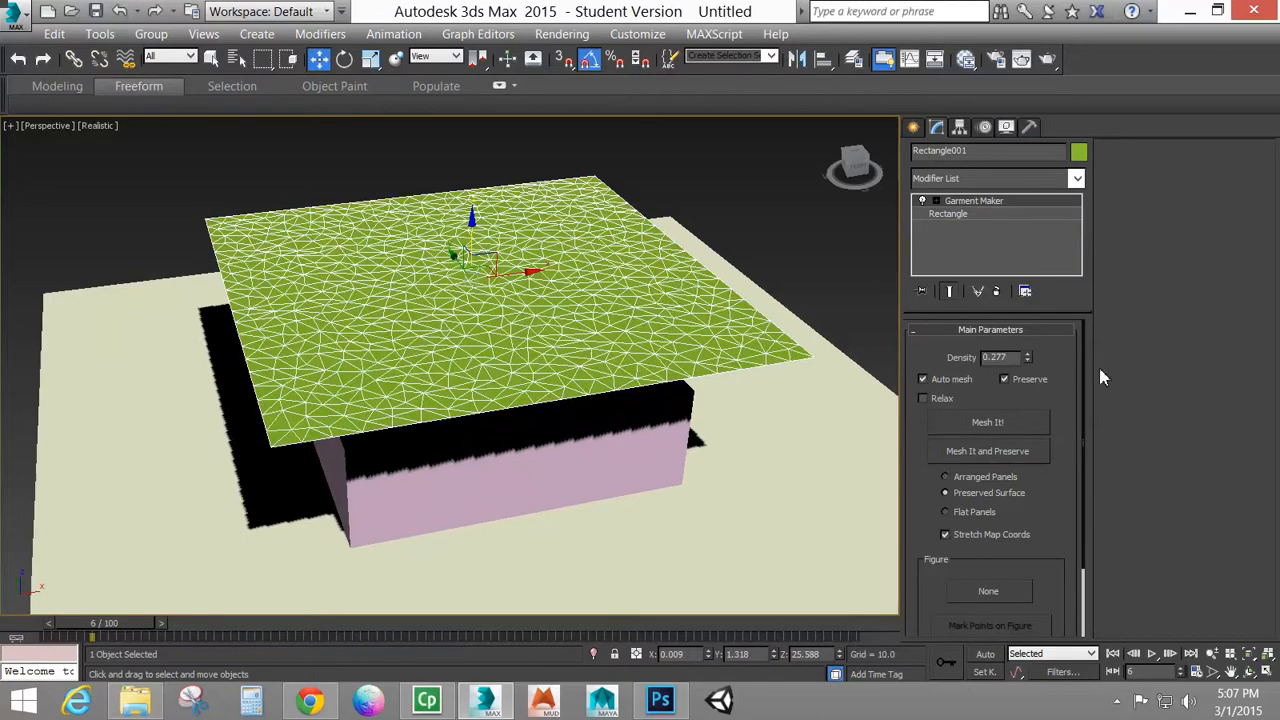
type("1")
key("Return")
middle_click_drag(538, 271, 573, 304, "alt")
Set the rectangle's Garment Maker density to 0.6
double_click(1013, 360)
type("0.6")
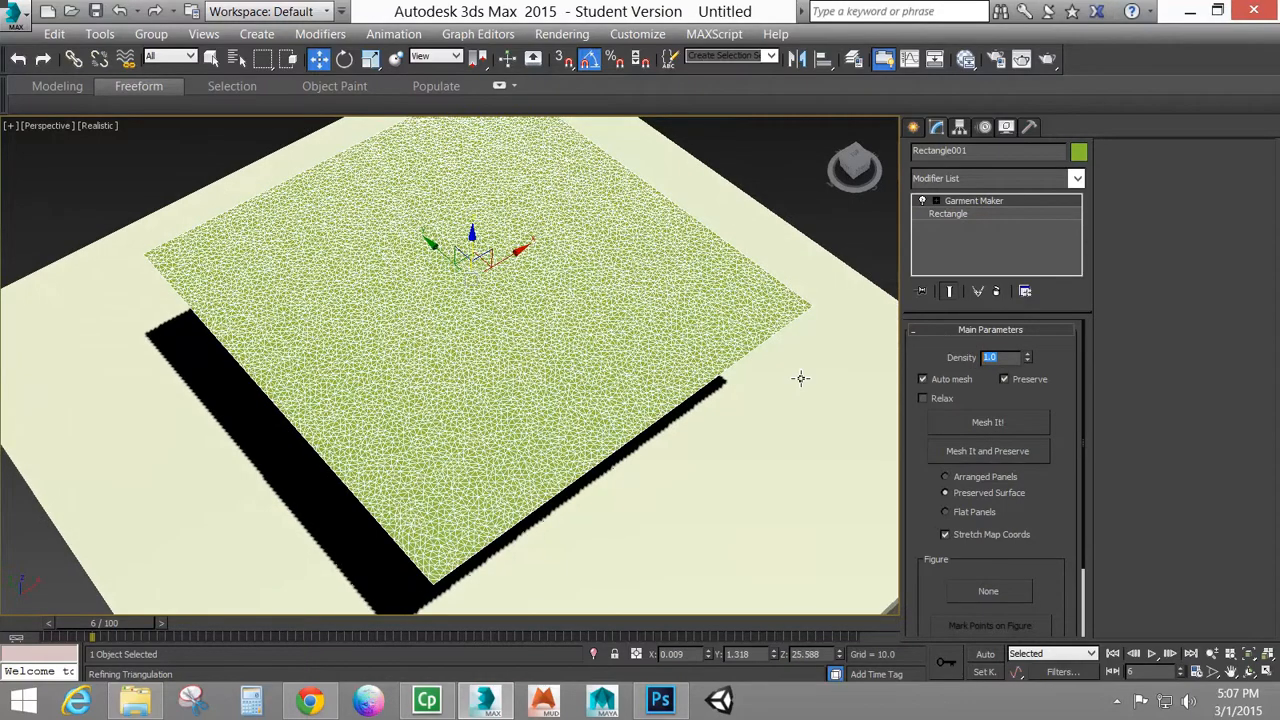
key("Return")
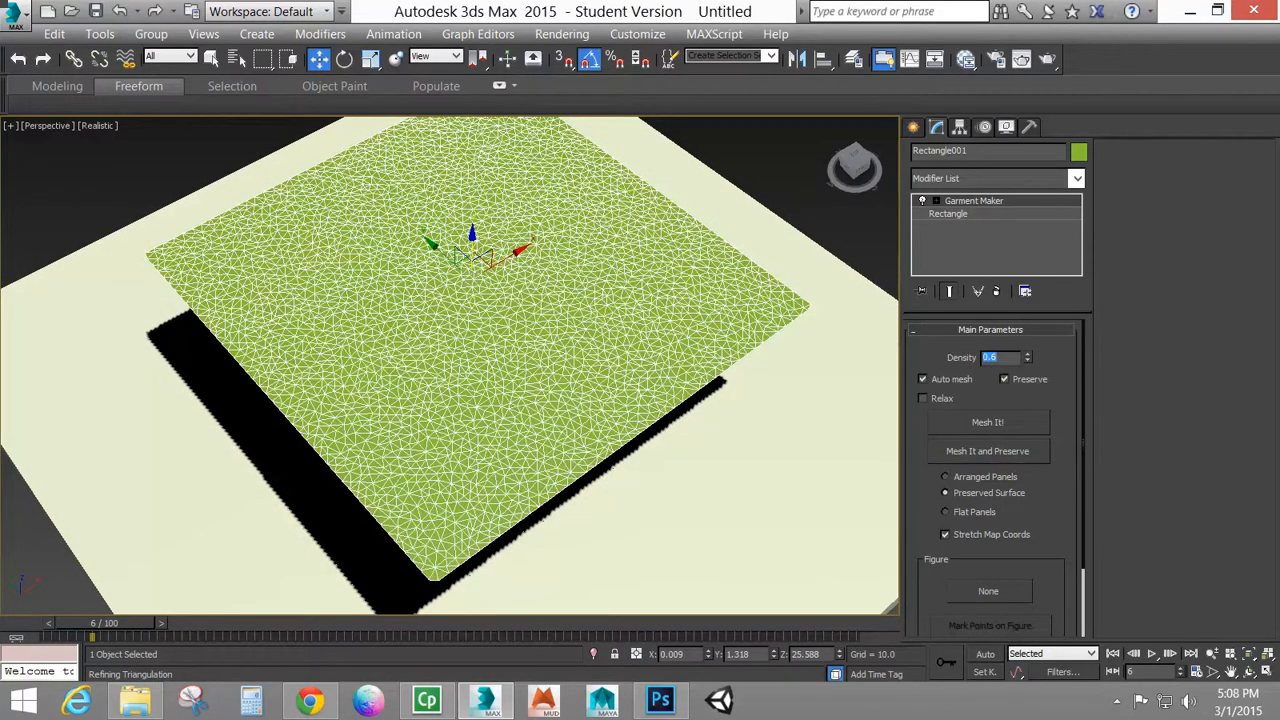
Change the perspective viewport's display style to Shaded
middle_click_drag(668, 330, 666, 281, "alt")
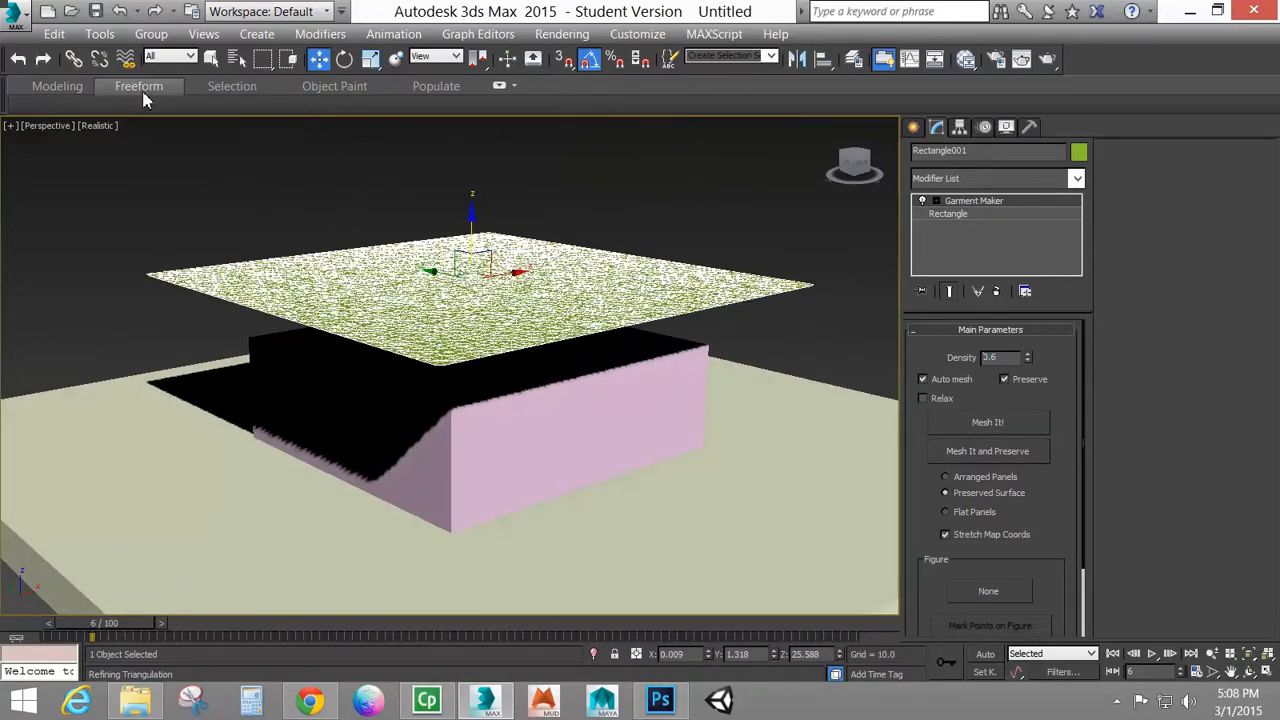
left_click(97, 126)
left_click(88, 163)
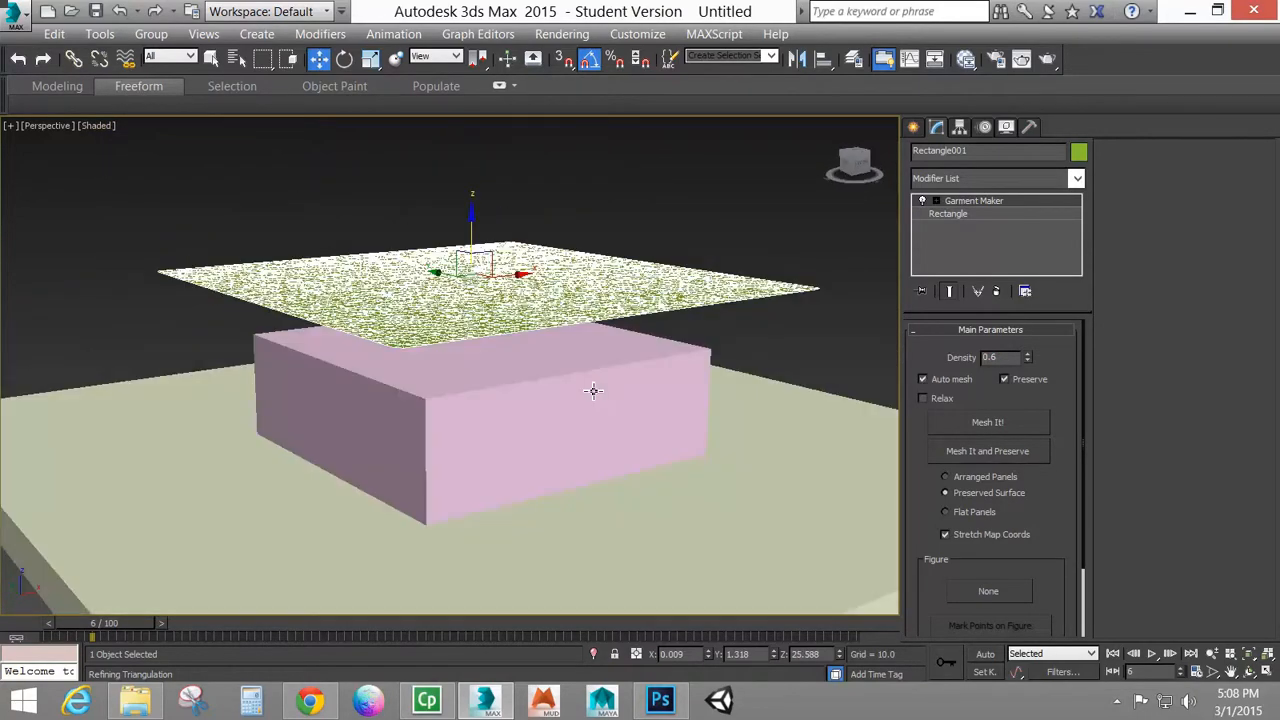
middle_click_drag(593, 390, 593, 422, "alt")
Remove the Cloth modifier from the ground slab, leaving it as a plain box
left_click(631, 409)
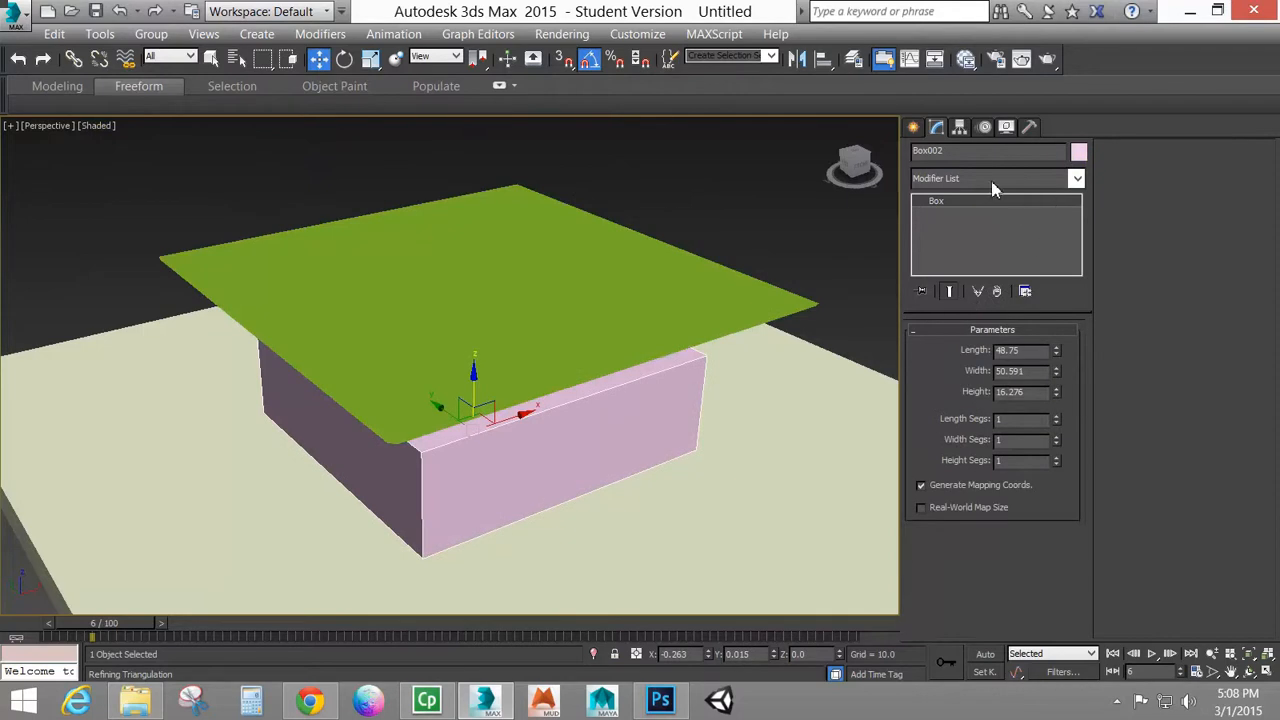
left_click(807, 414)
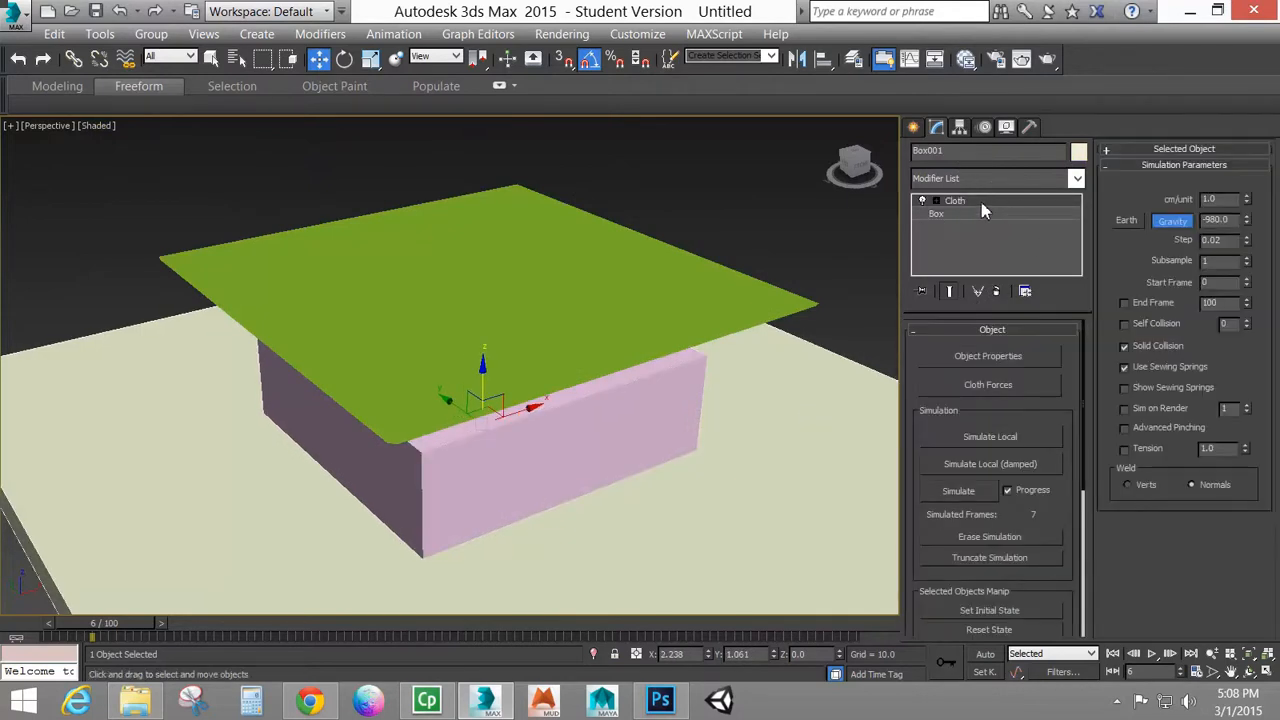
left_click(996, 290)
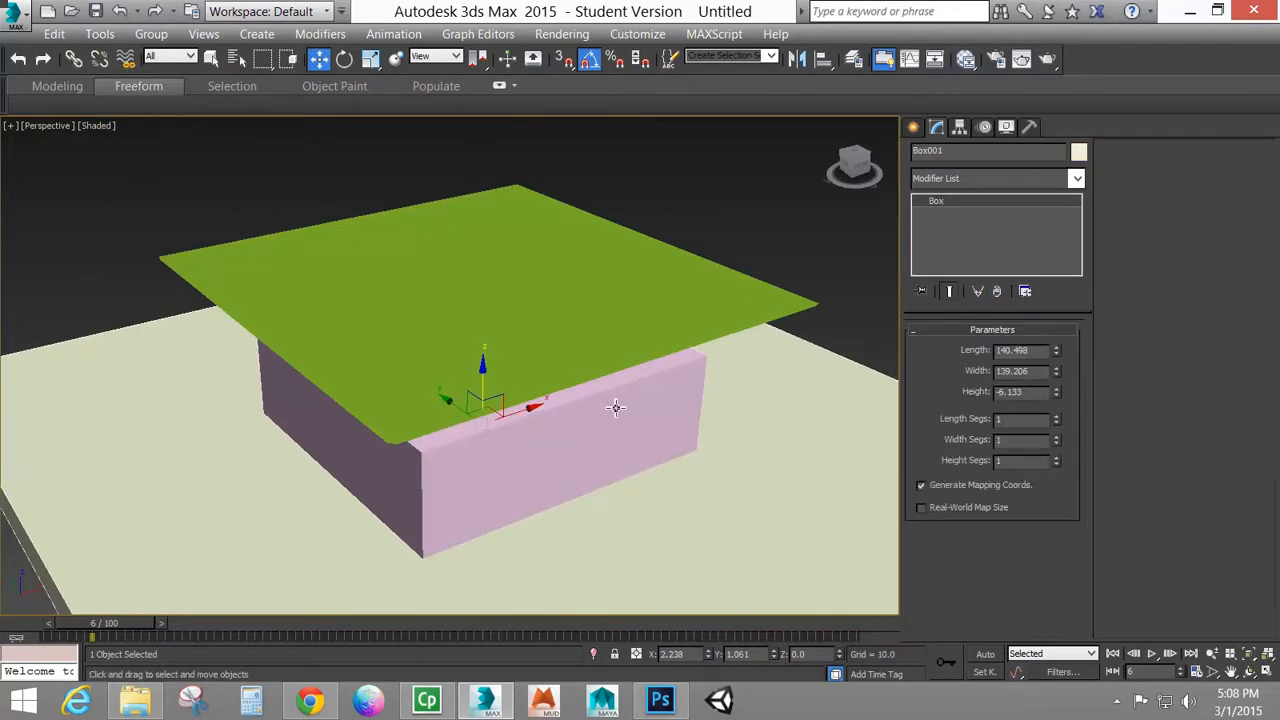
Add a Cloth modifier to the rectangle on top of its Garment Maker modifier
left_click(655, 318)
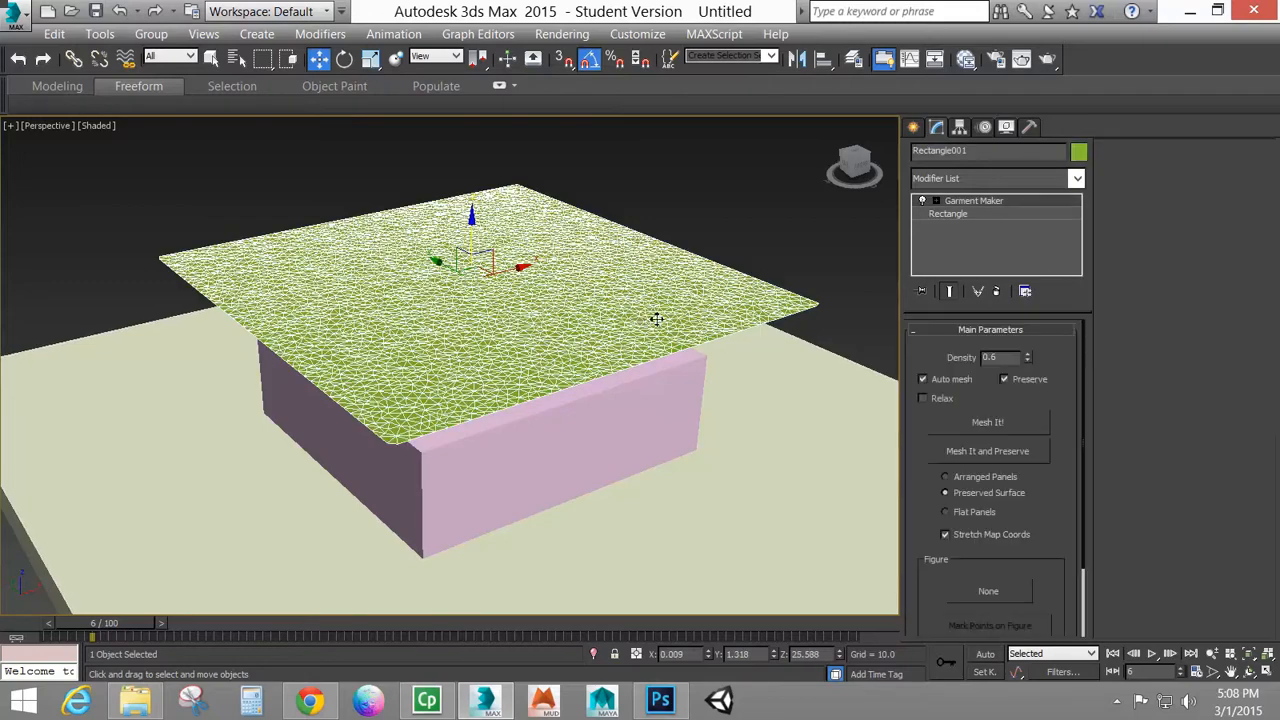
left_click(1077, 178)
left_click(950, 614)
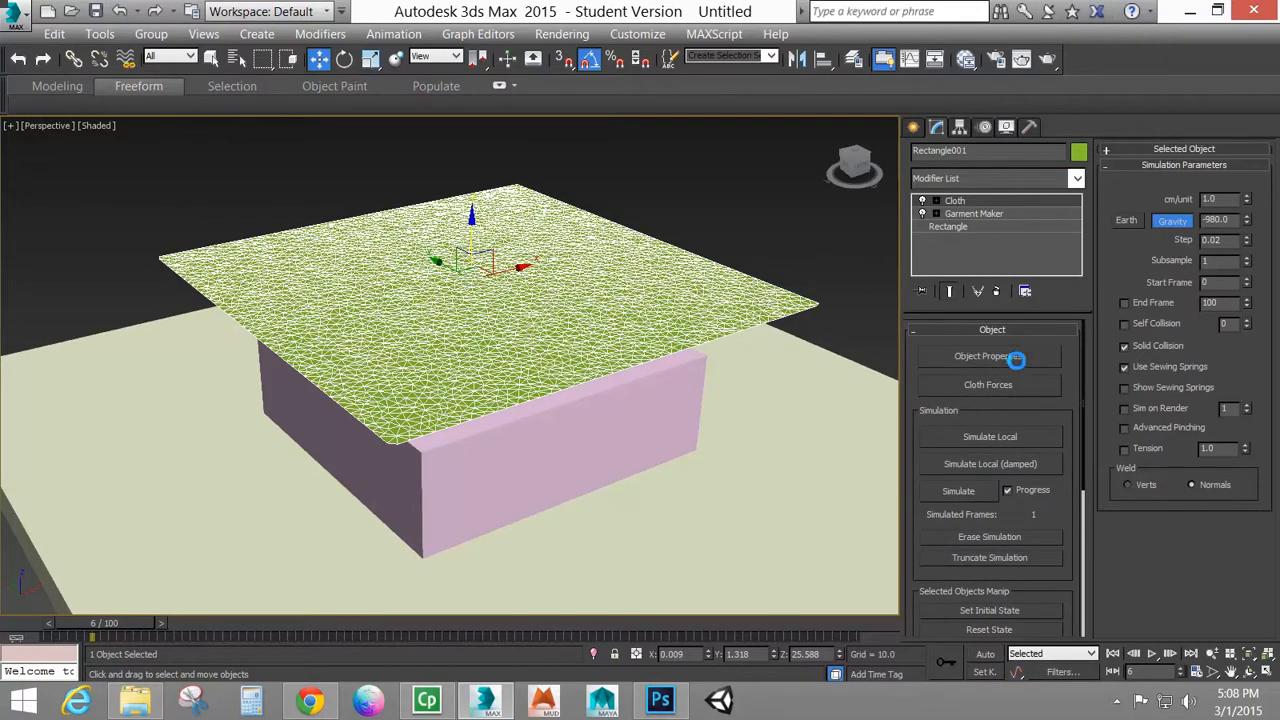
In the Cloth object properties, set Rectangle001 to Cloth and give it the Default preset
left_click(1012, 356)
left_click(430, 95)
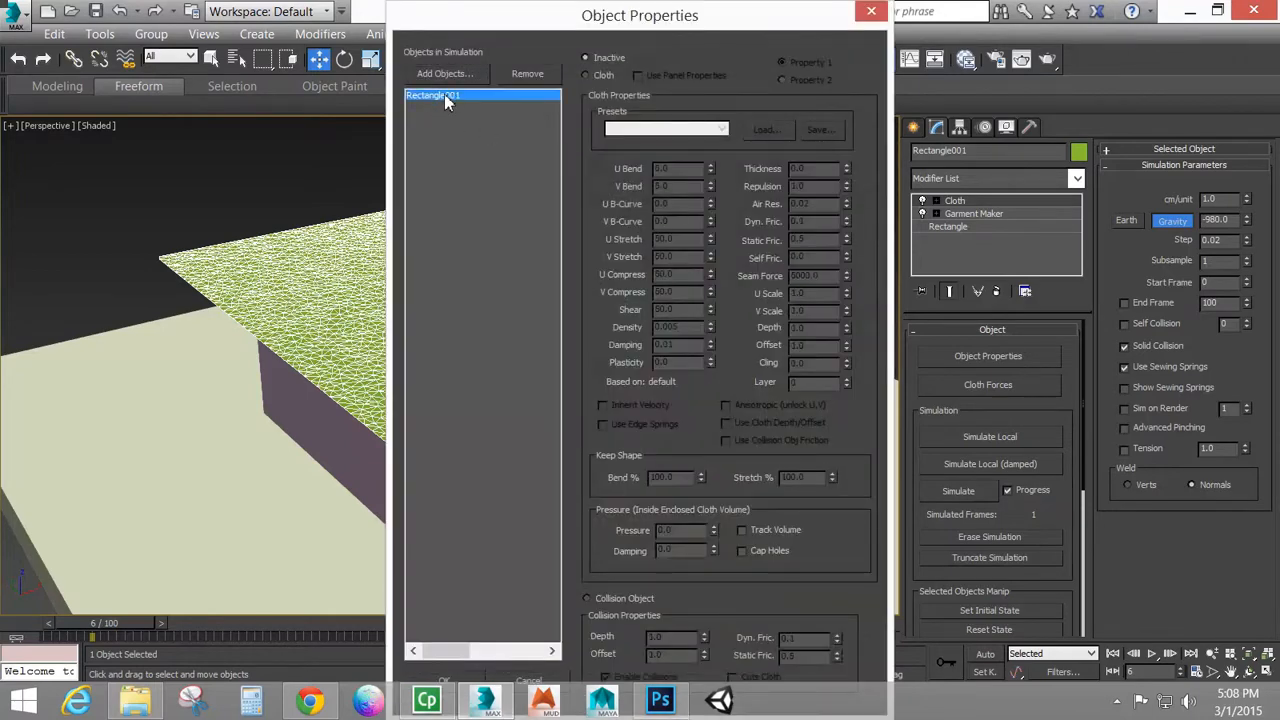
left_click(588, 76)
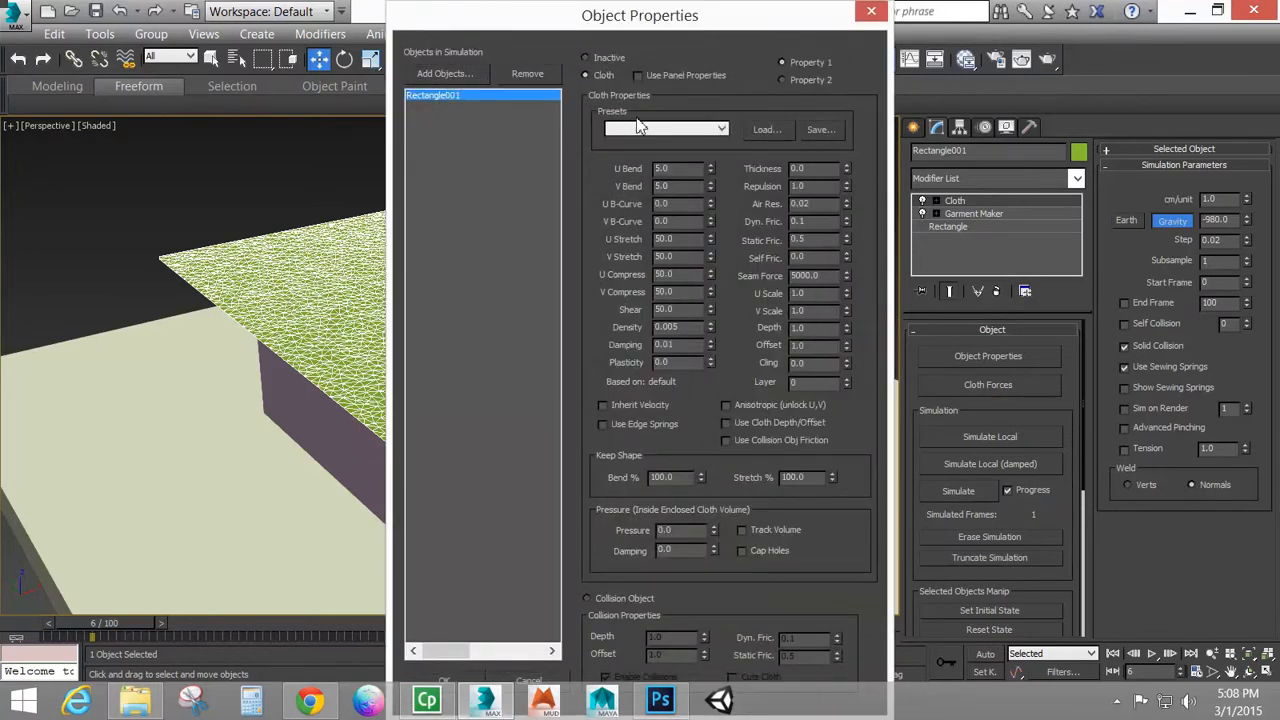
left_click(642, 130)
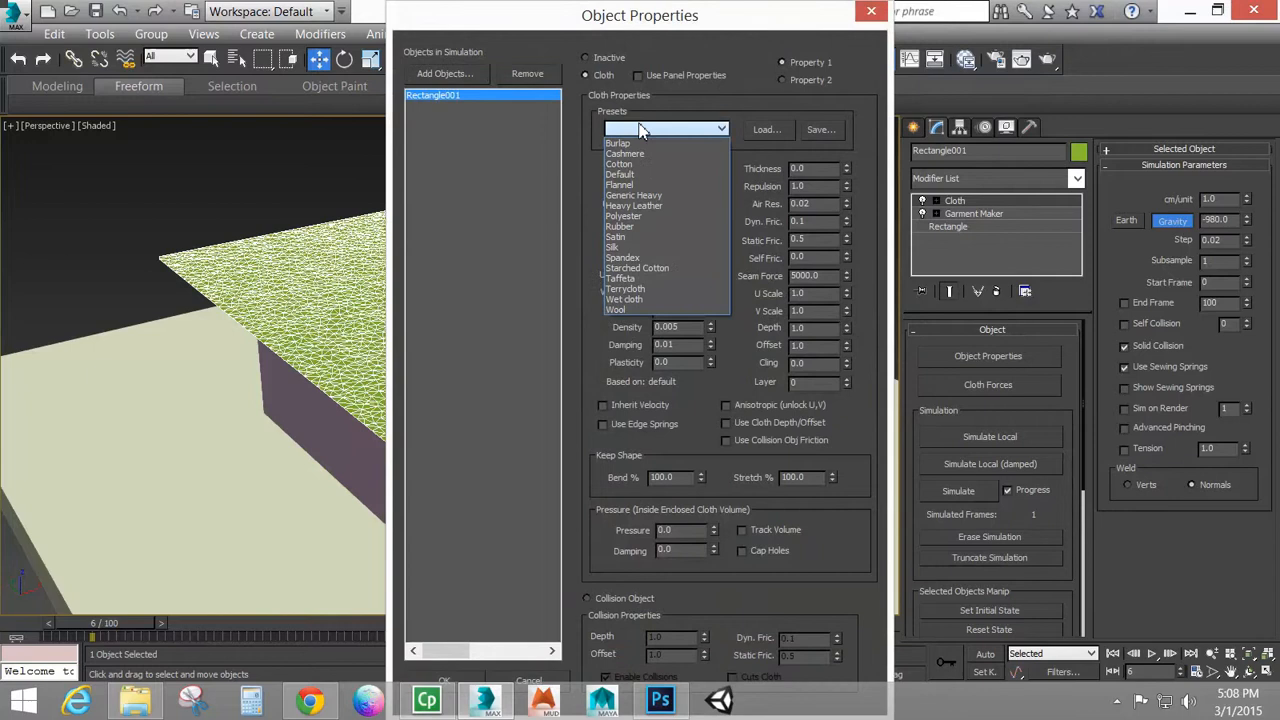
left_click(640, 175)
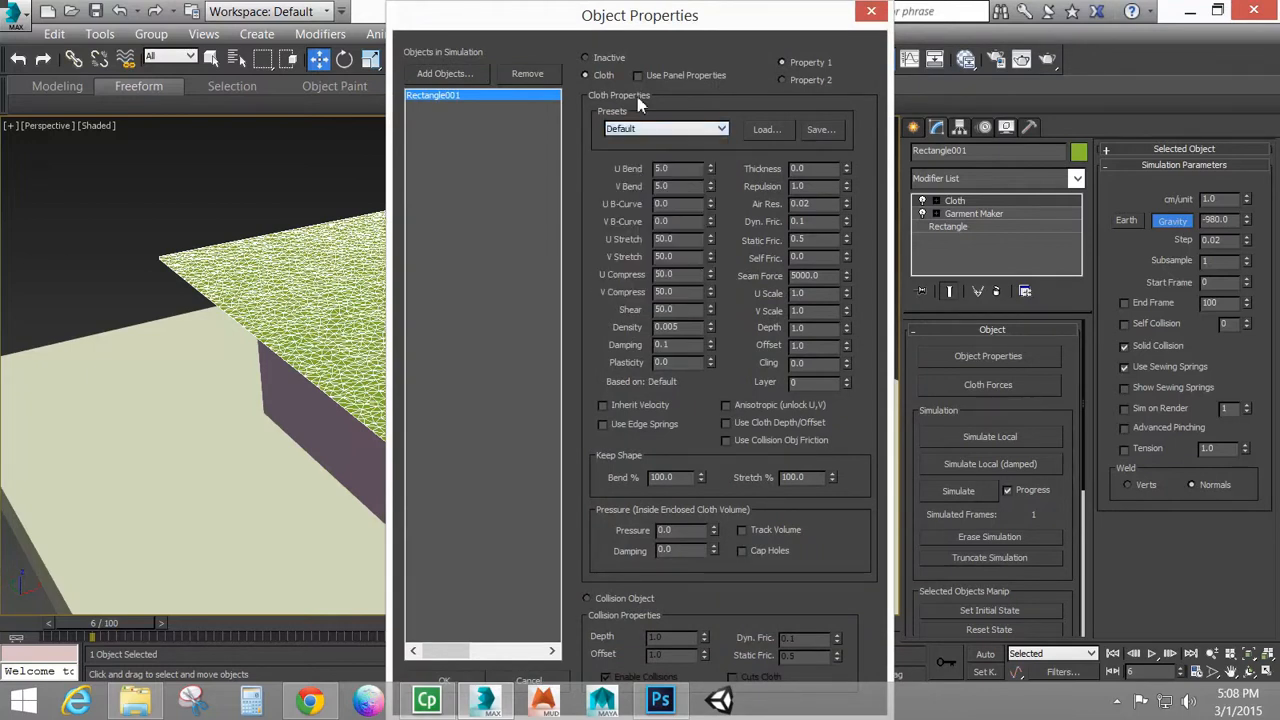
Add Box001 and Box002 to the objects in the cloth simulation
left_click(436, 75)
left_click(80, 127)
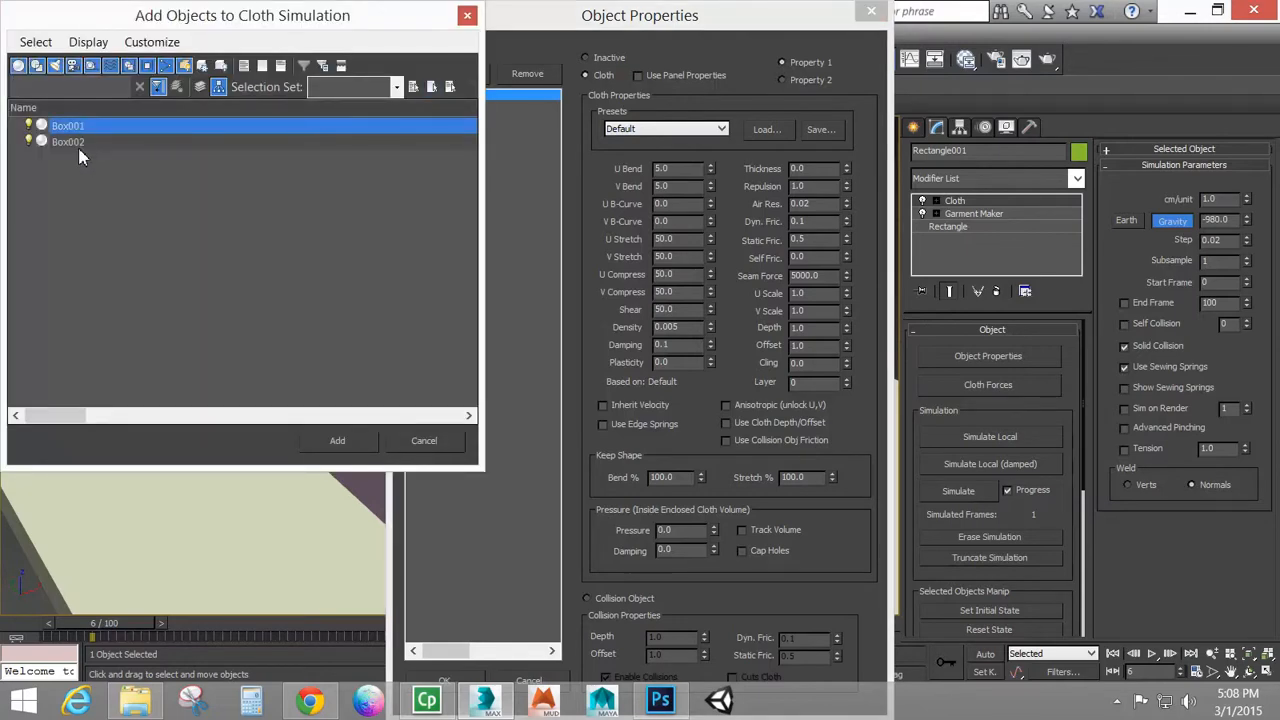
left_click(80, 142, "ctrl")
left_click(340, 440)
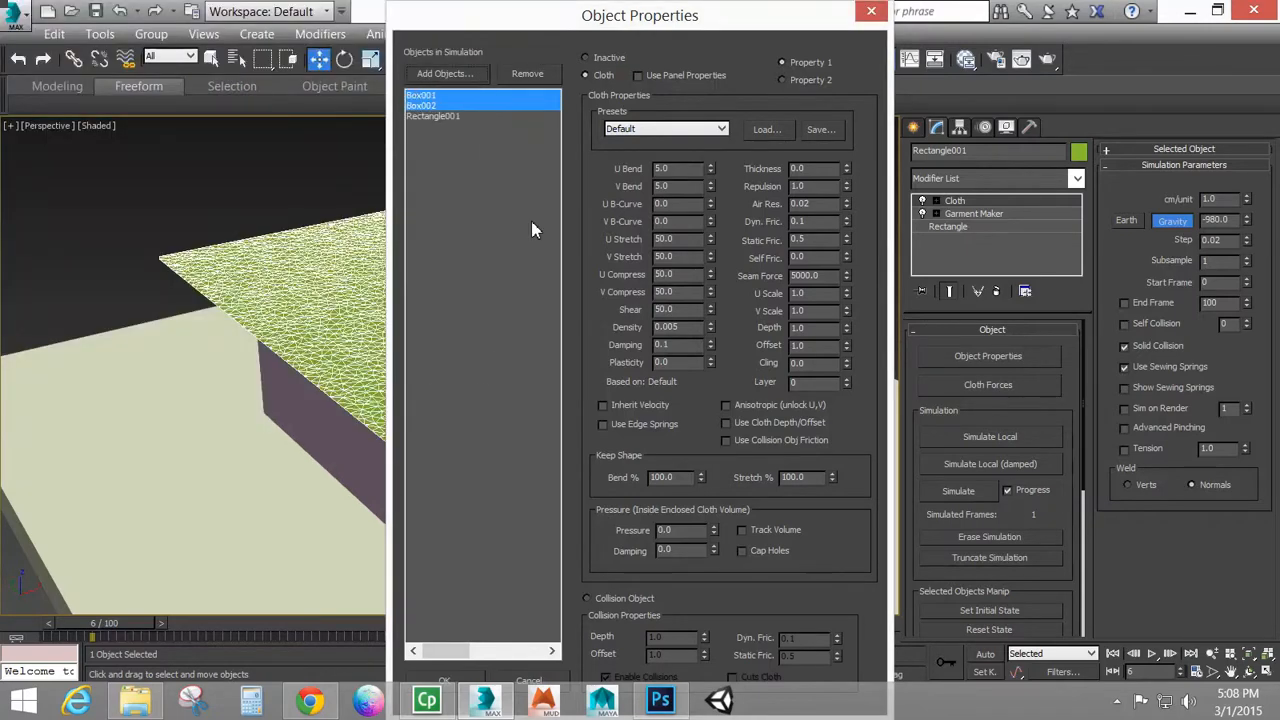
Set Box001 and Box002 as collision objects in the cloth simulation, keep Rectangle001 as Cloth, and accept the object properties
left_click(436, 97)
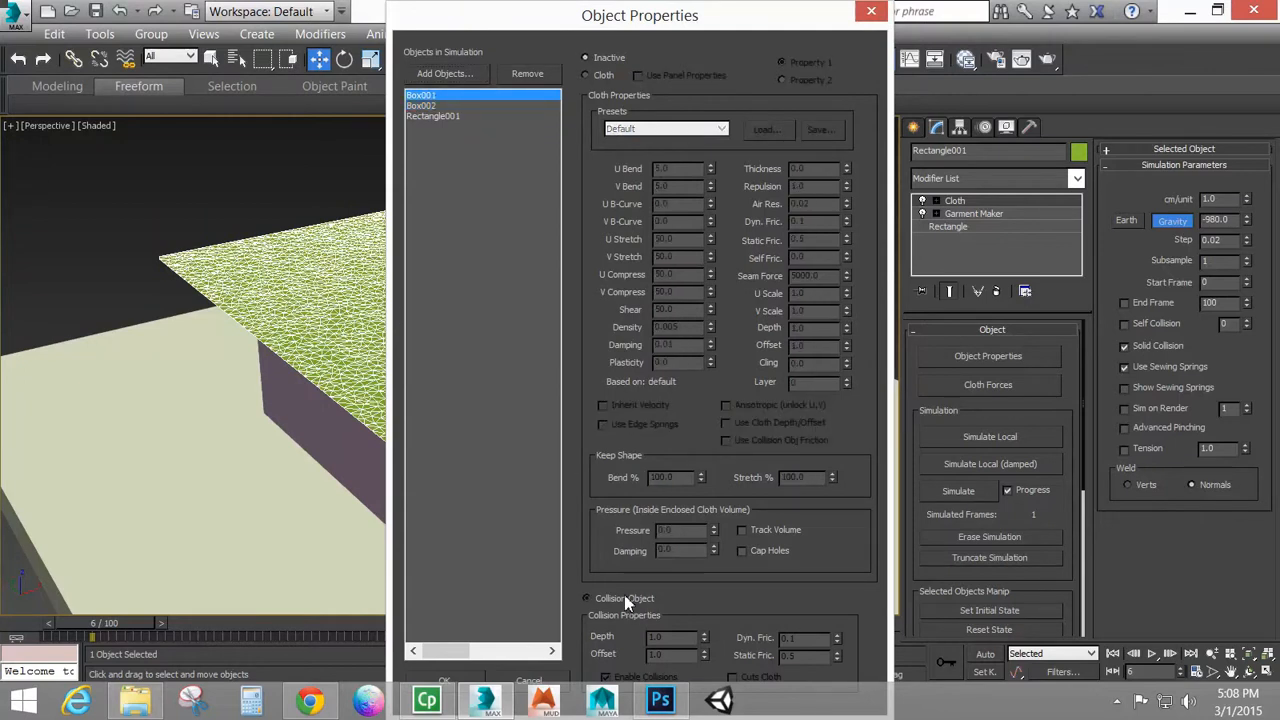
left_click(624, 598)
left_click(420, 105)
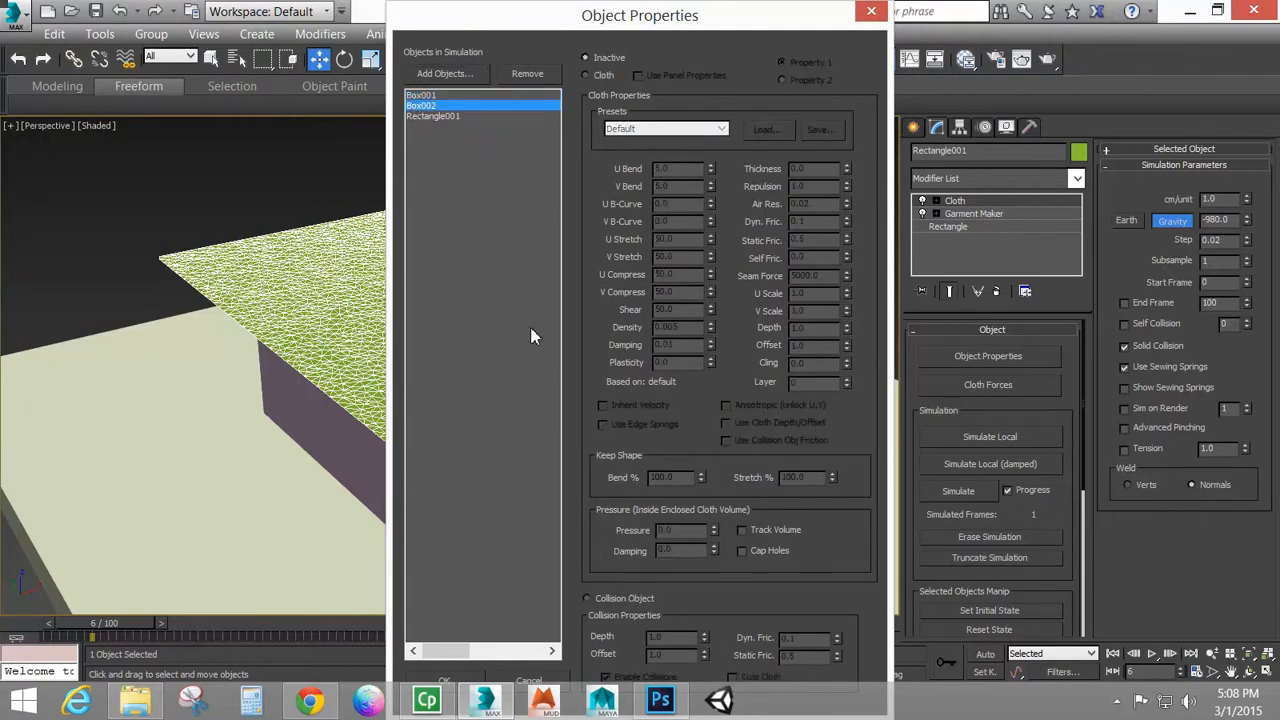
left_click(614, 599)
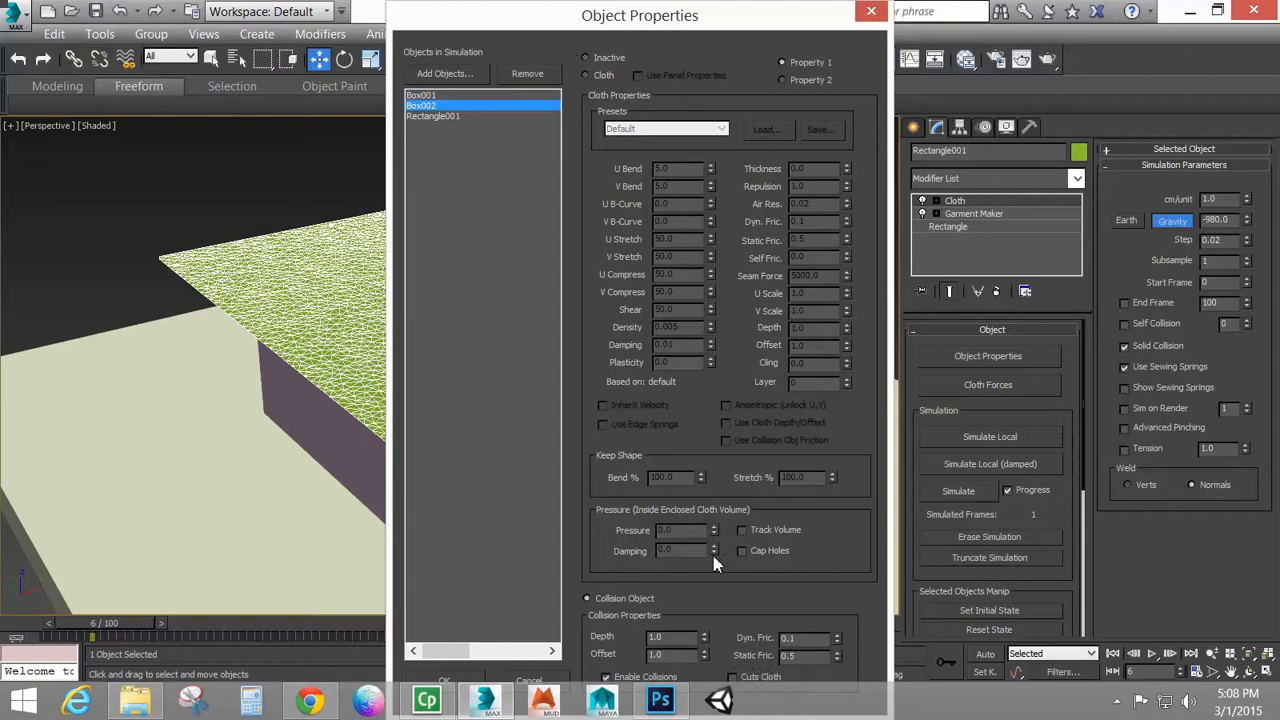
left_click(446, 116)
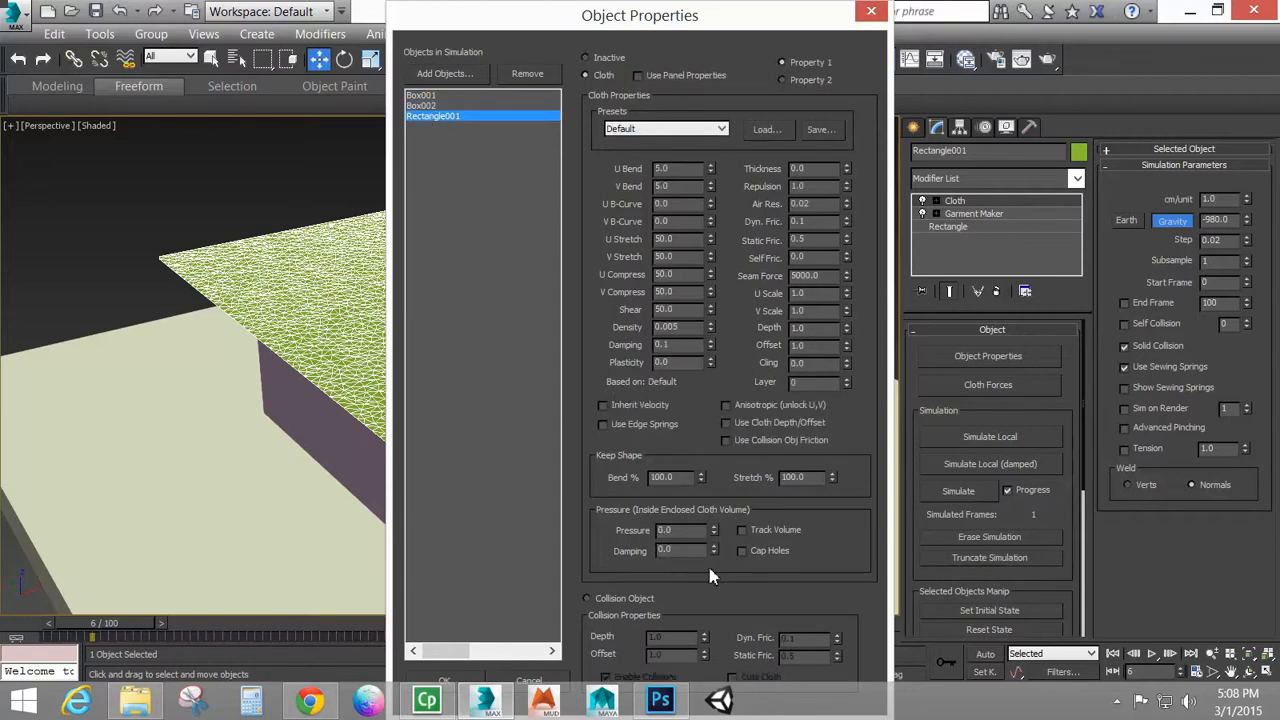
left_click(444, 682)
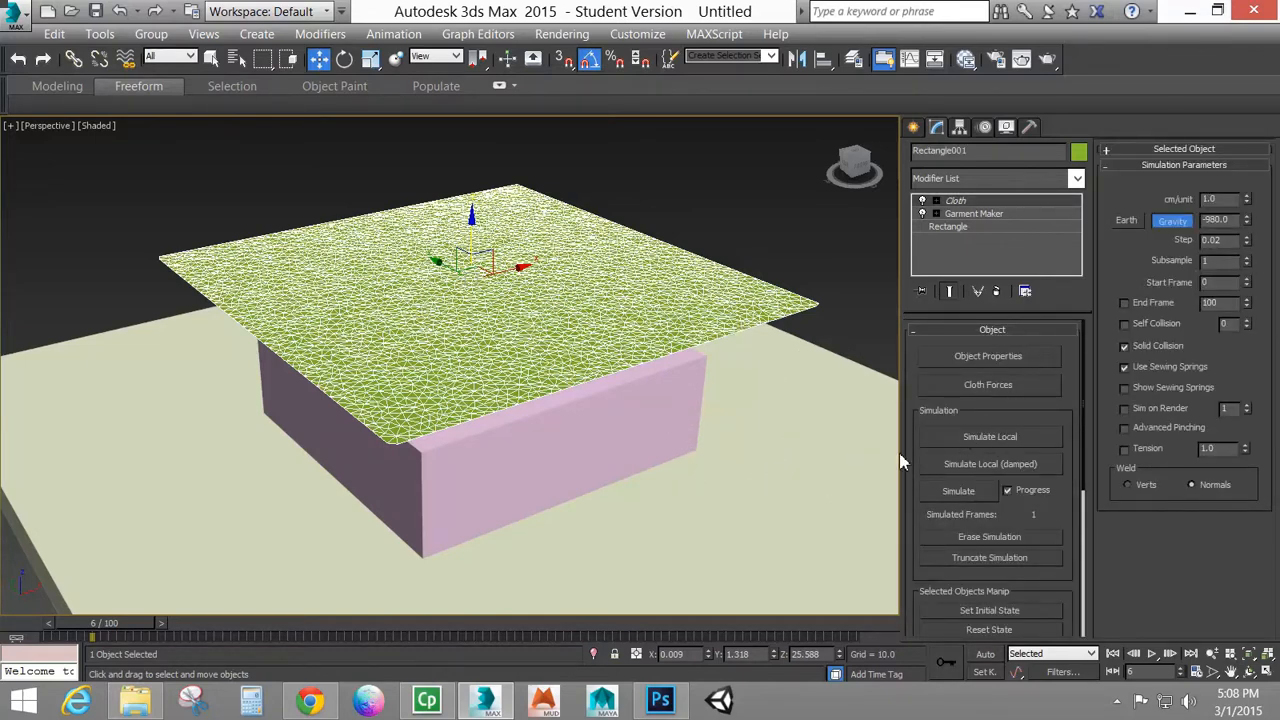
Try running the cloth simulation, cancel it at about frame 11 and erase the simulated frames
left_click(978, 498)
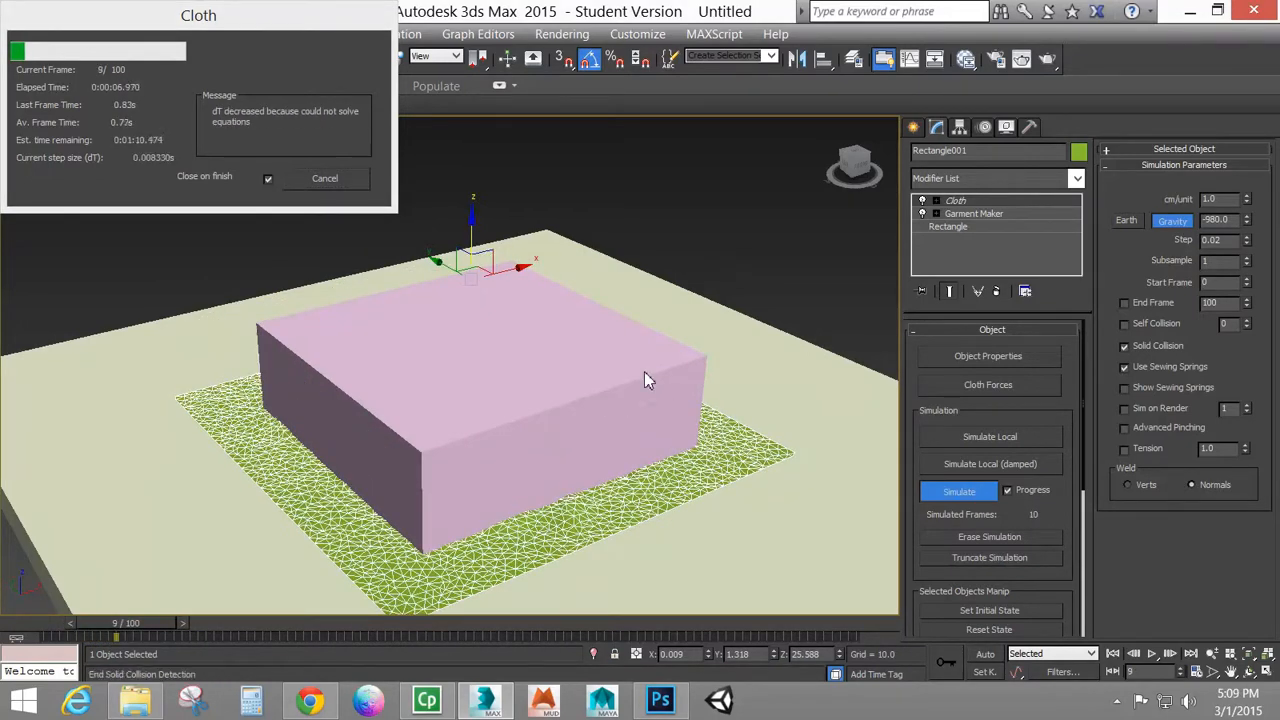
left_click(350, 184)
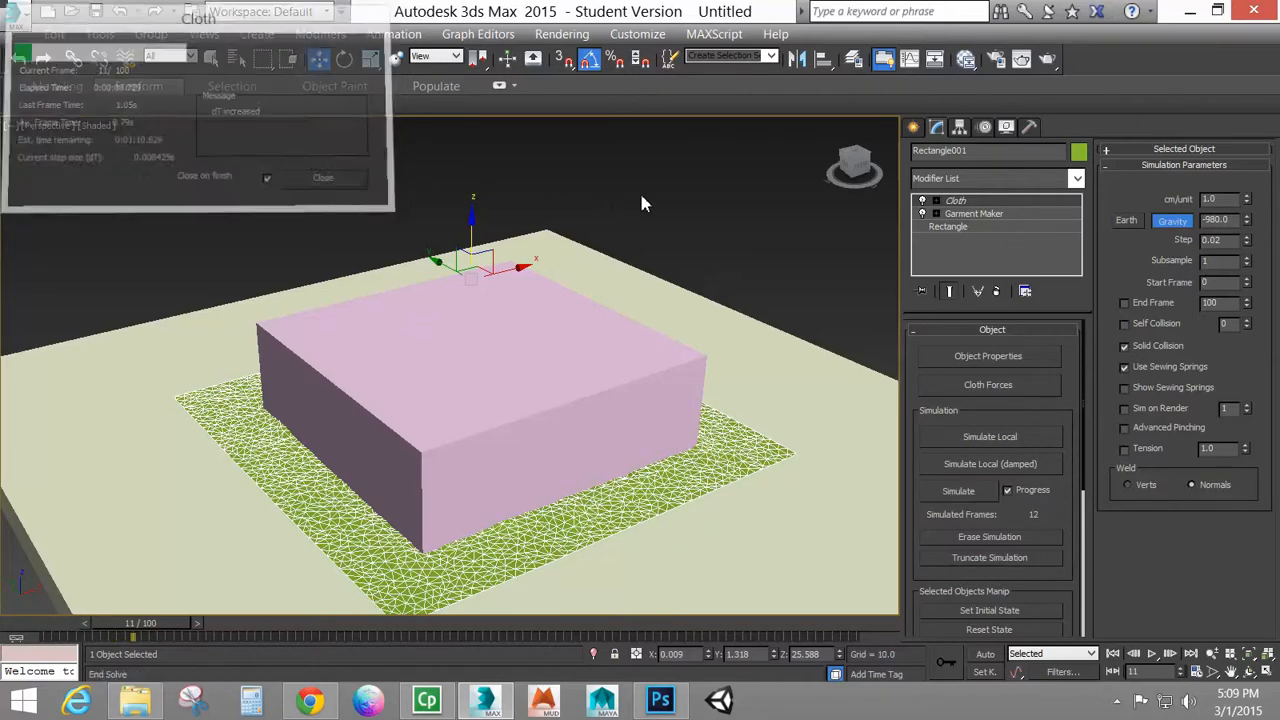
key("ctrl+z")
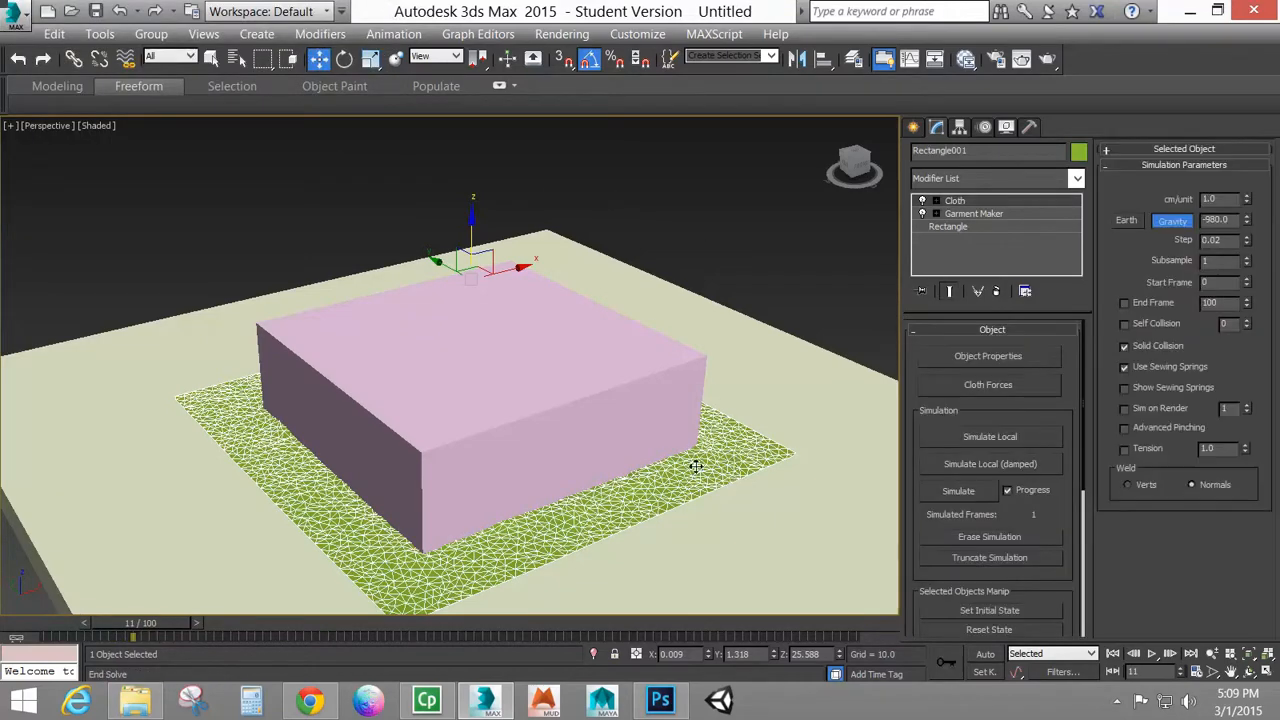
left_click(1006, 541)
Remove the rectangle's existing Cloth modifier and add a fresh Cloth modifier above Garment Maker
key("ctrl+z")
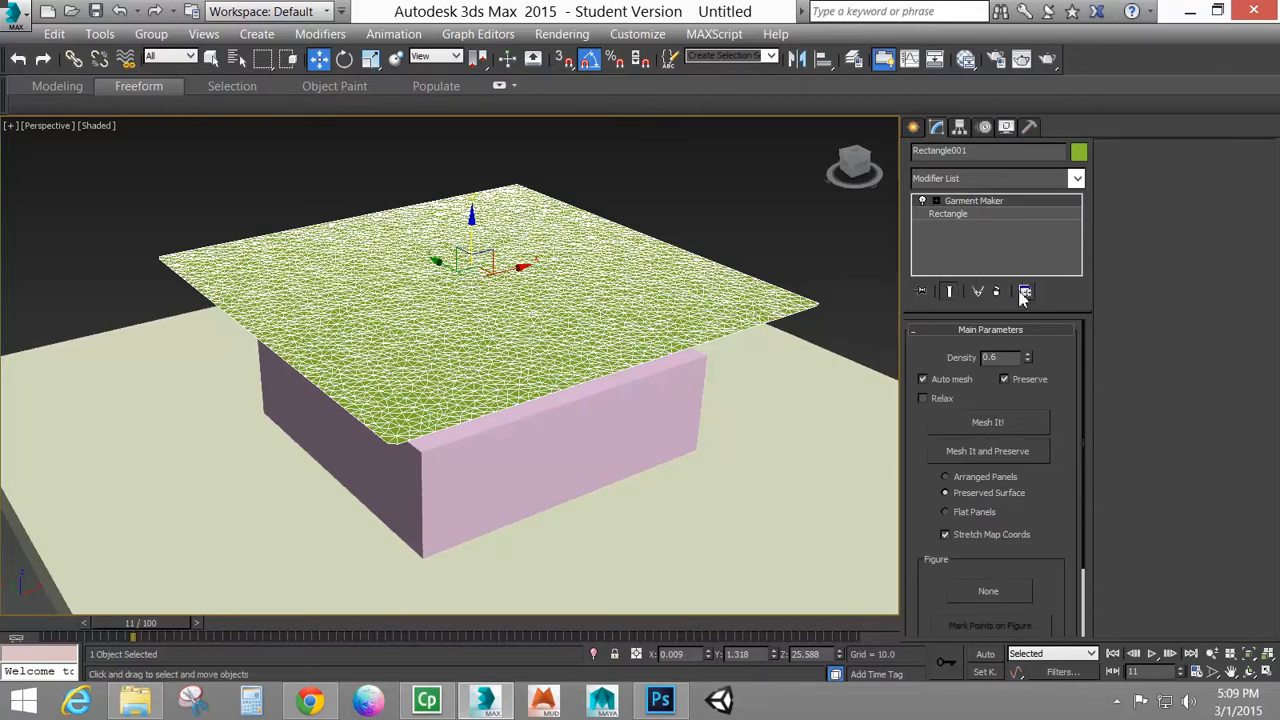
left_click(1076, 178)
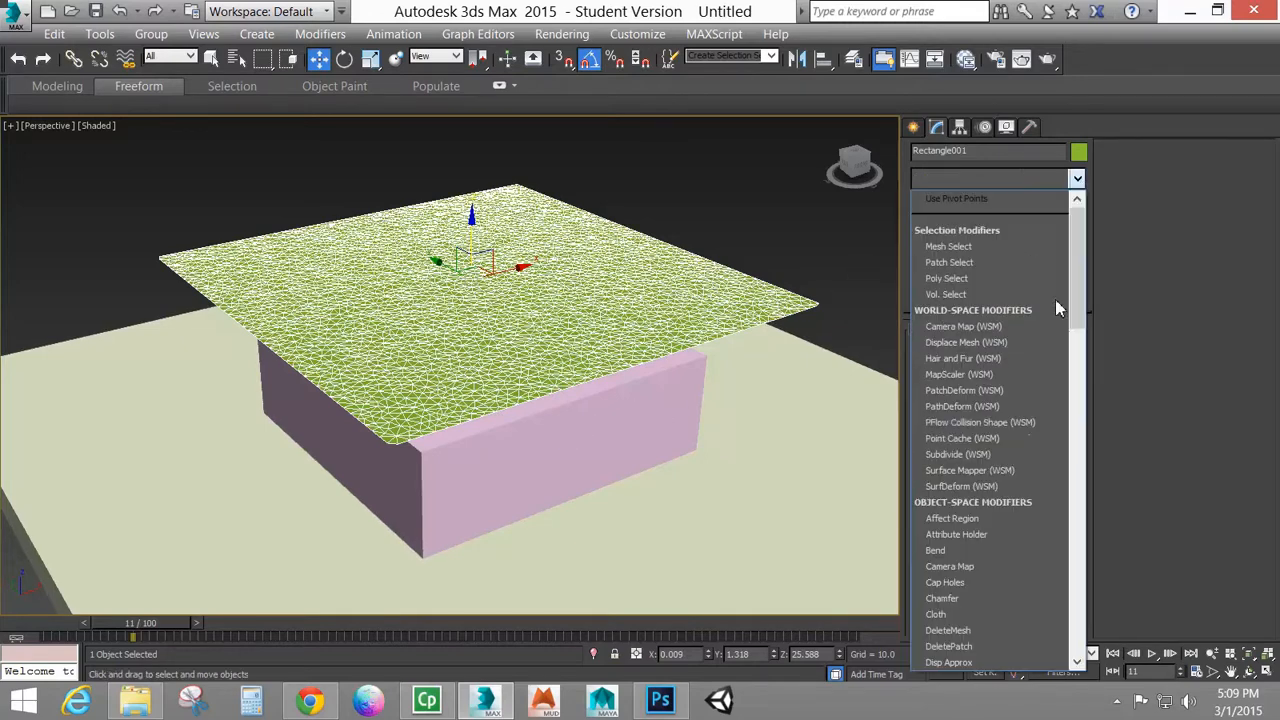
left_click(945, 614)
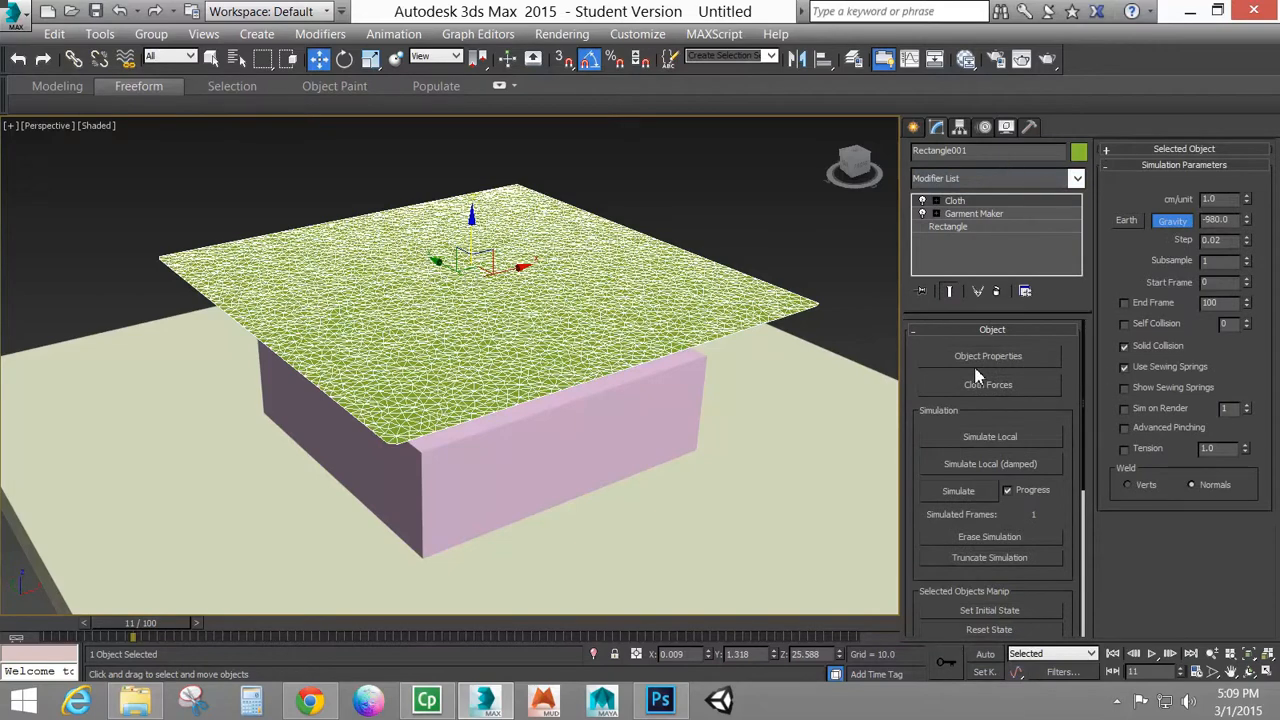
In the new modifier's object properties, set Rectangle001 to Cloth with the Default preset and accept
left_click(988, 356)
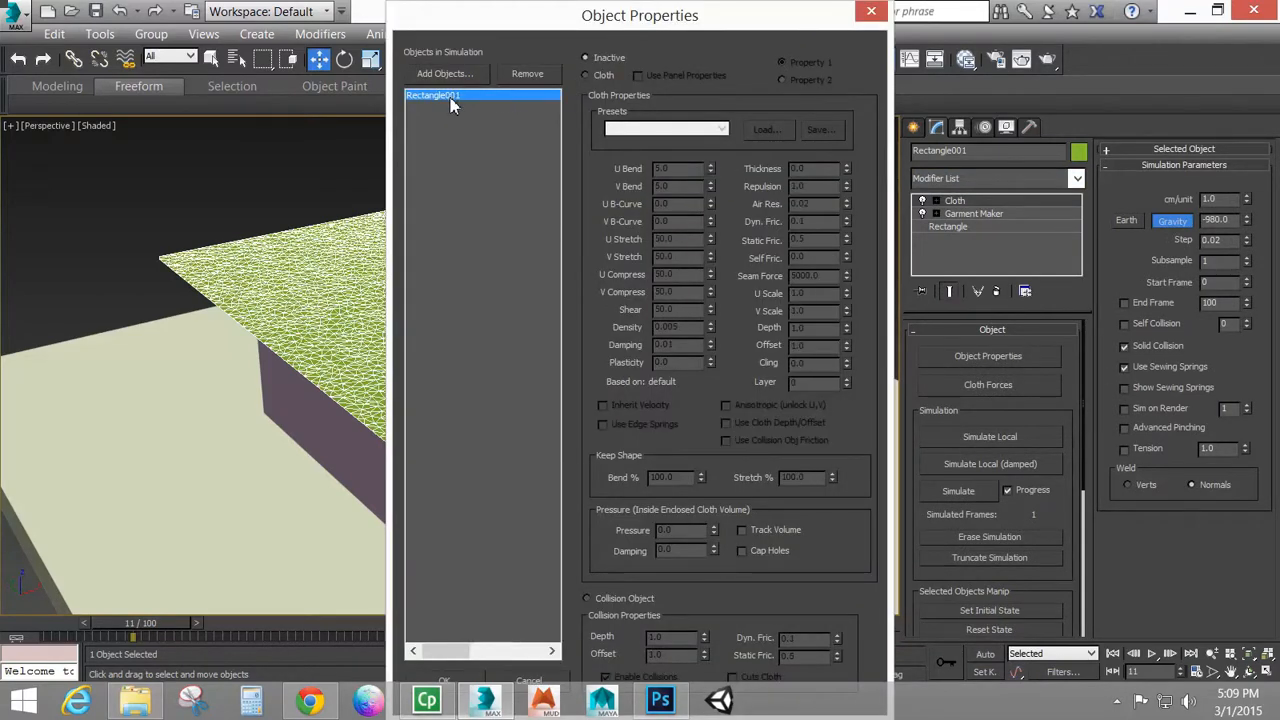
left_click(590, 76)
left_click(684, 129)
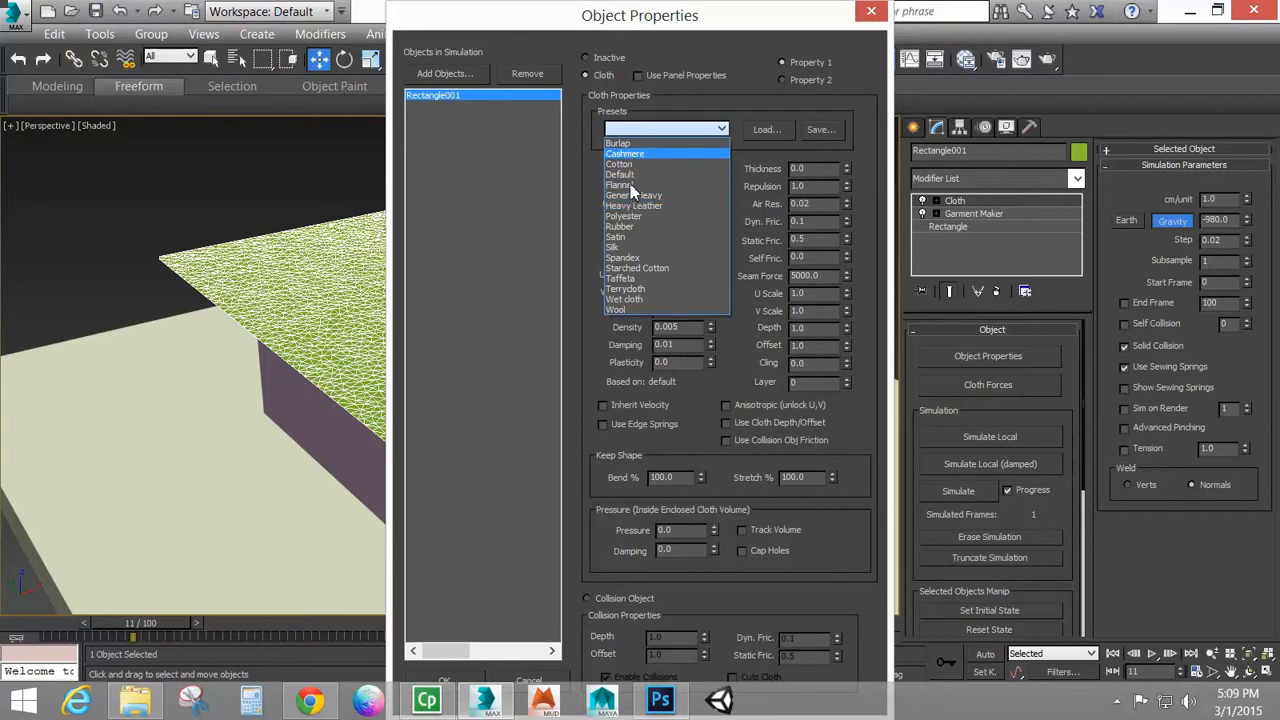
left_click(631, 176)
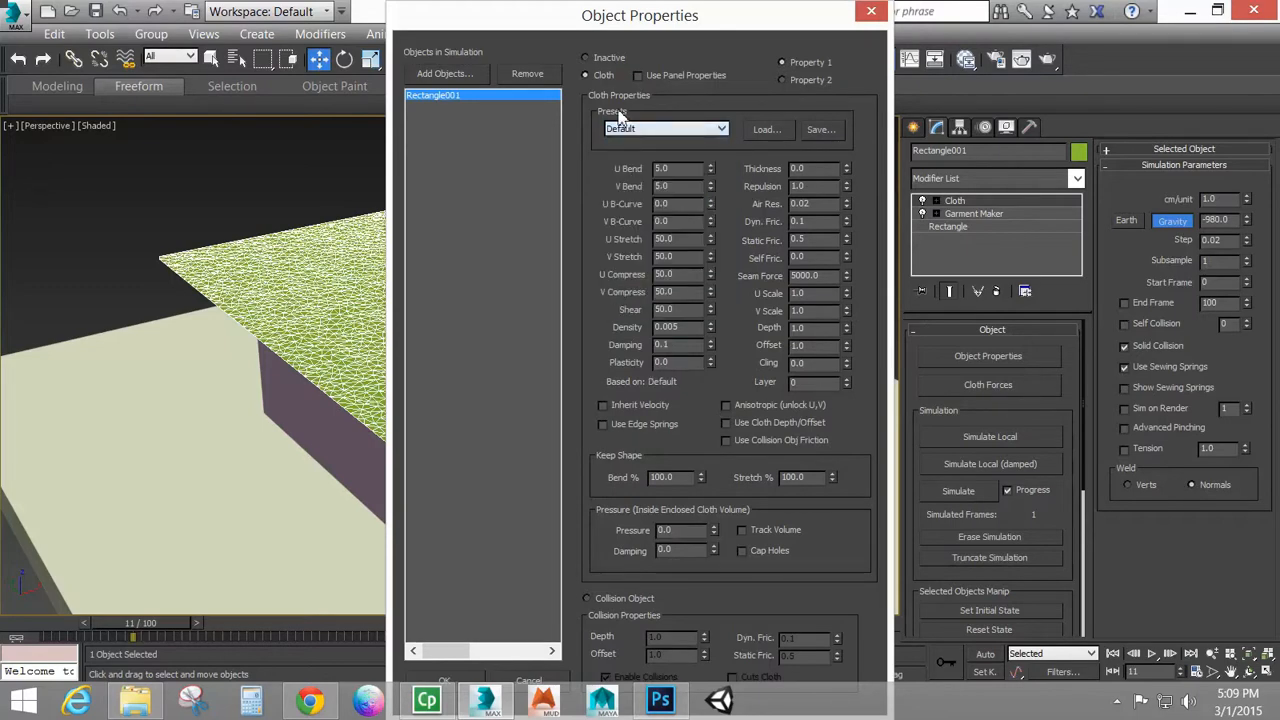
left_click(450, 682)
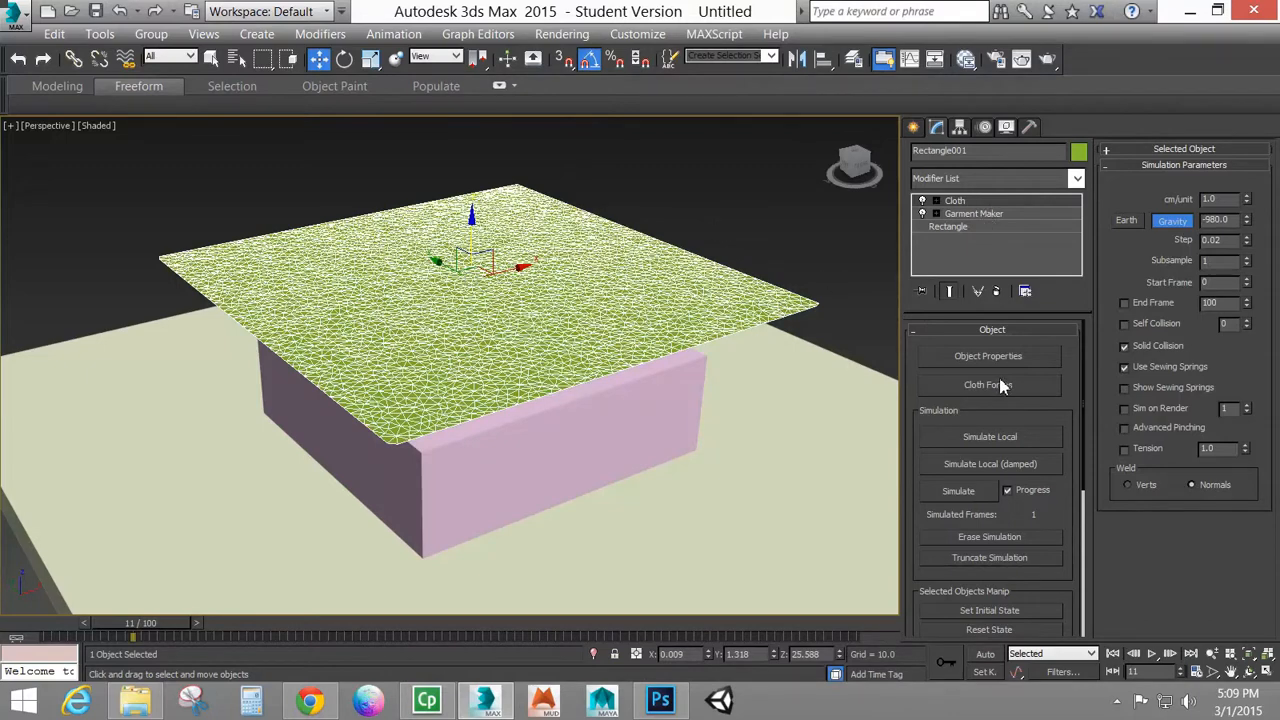
Add Box001 and Box002 to the new cloth simulation's objects
left_click(975, 356)
left_click(444, 73)
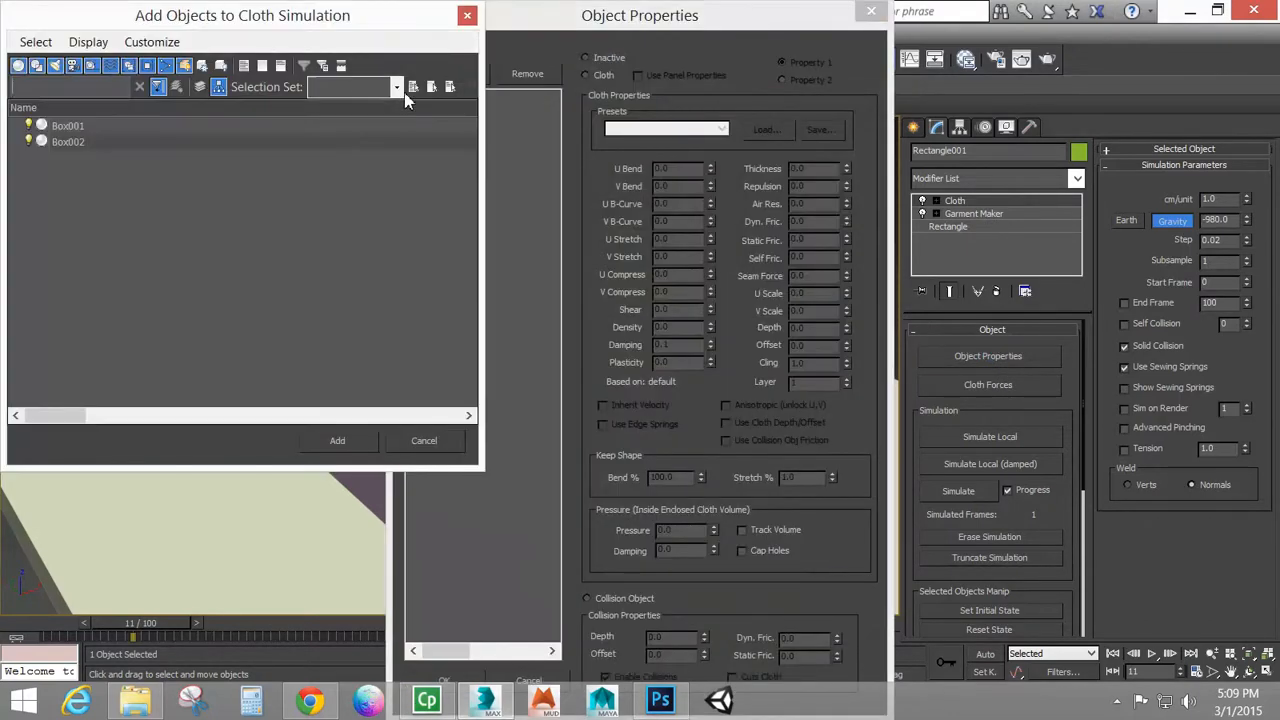
left_click(74, 127)
left_click(76, 142, "shift")
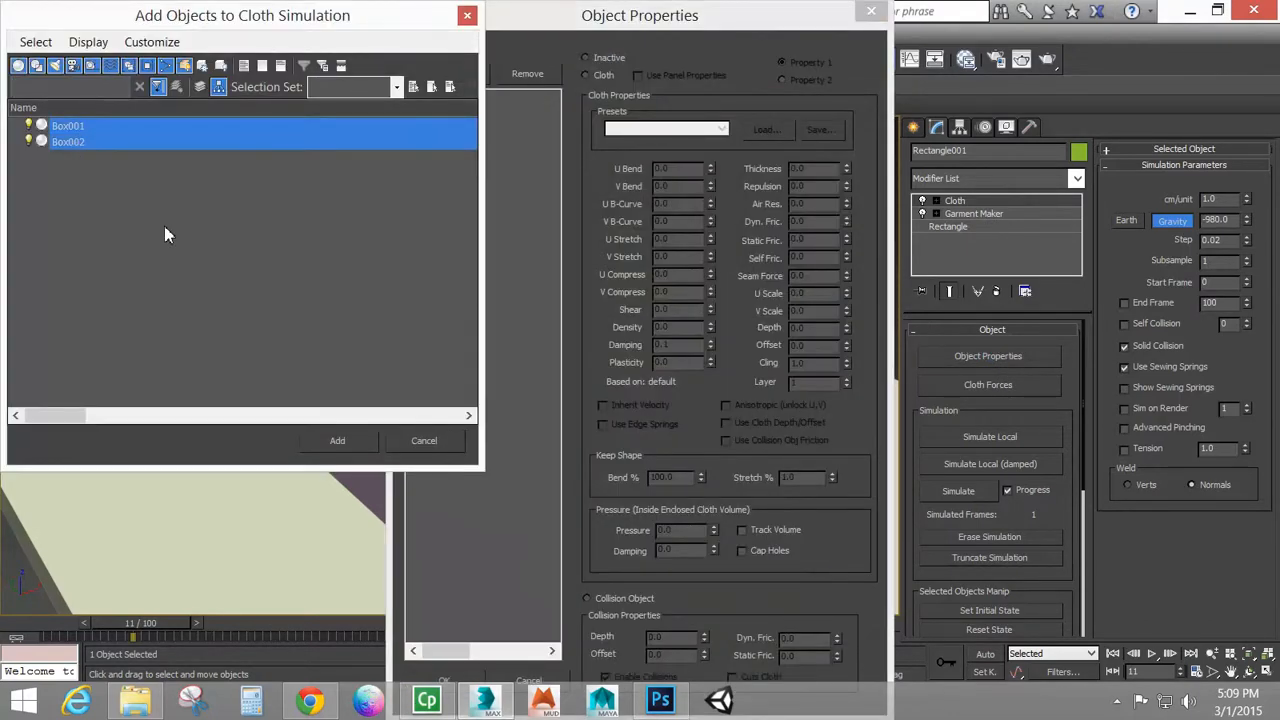
left_click(333, 441)
Make Box001 and Box002 collision objects, check the settings of all three simulation objects, and accept the properties
left_click(471, 96)
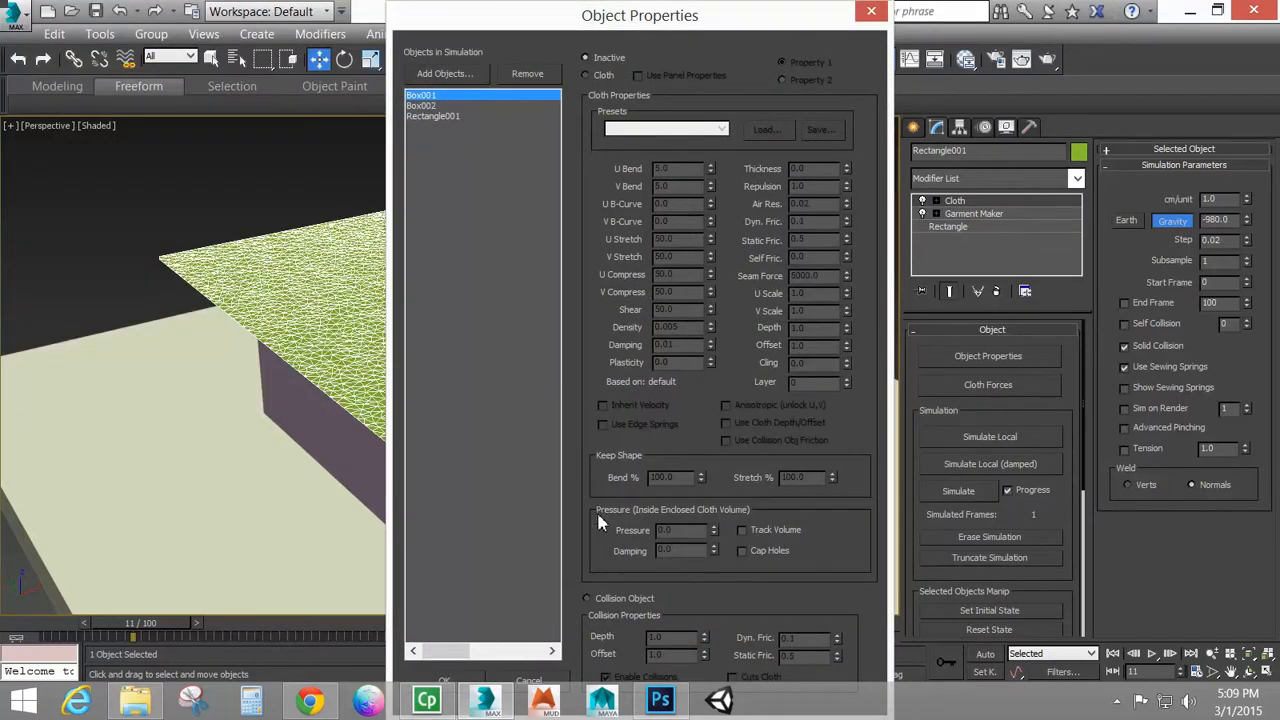
left_click(621, 598)
left_click(432, 105)
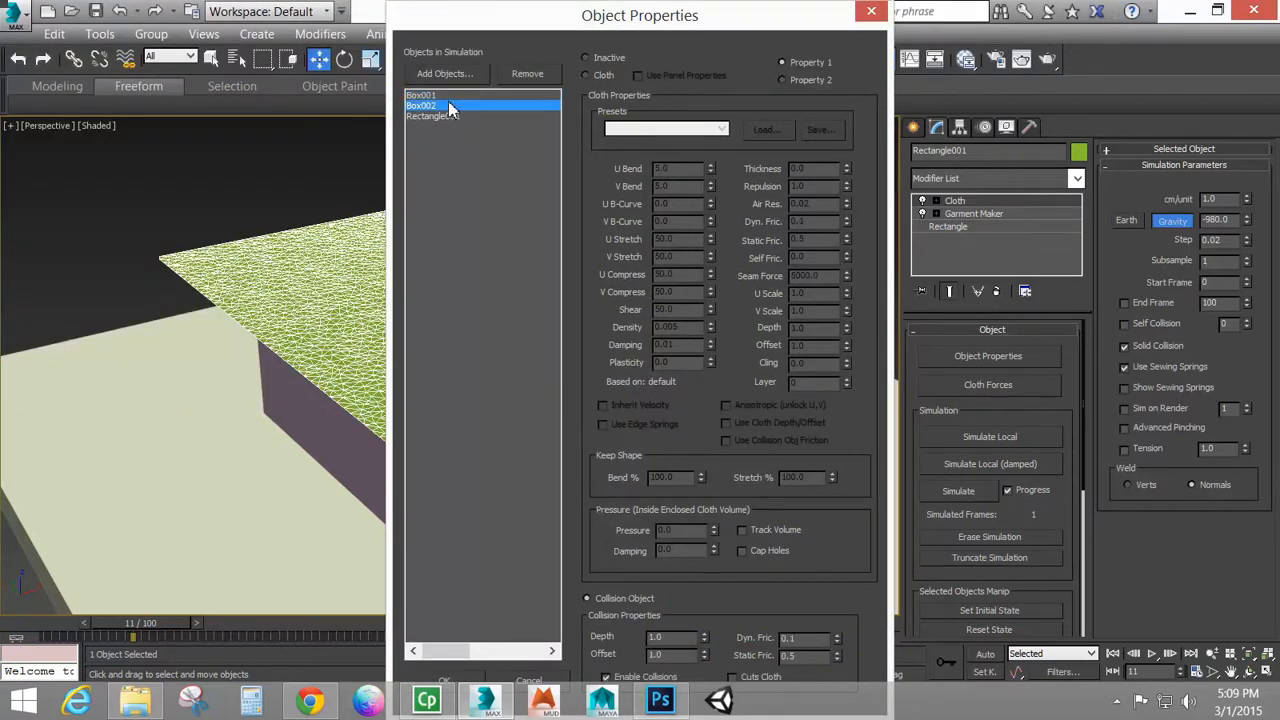
left_click(627, 599)
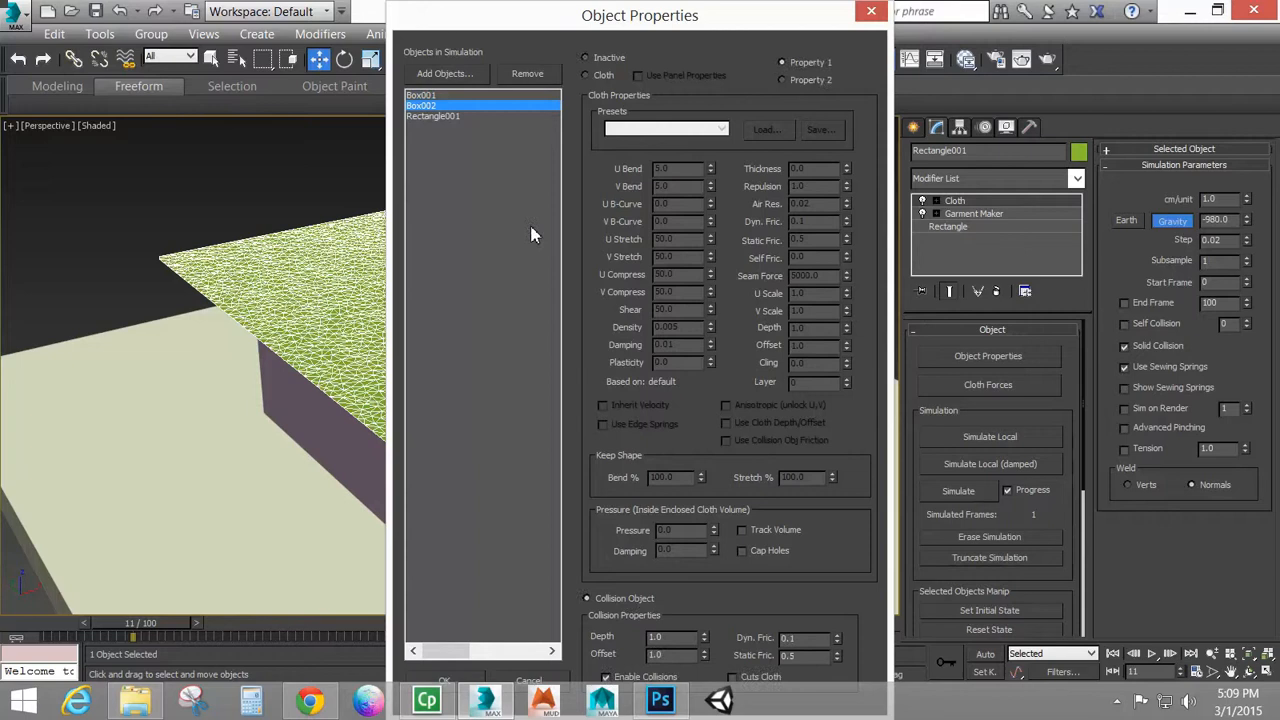
left_click(479, 117)
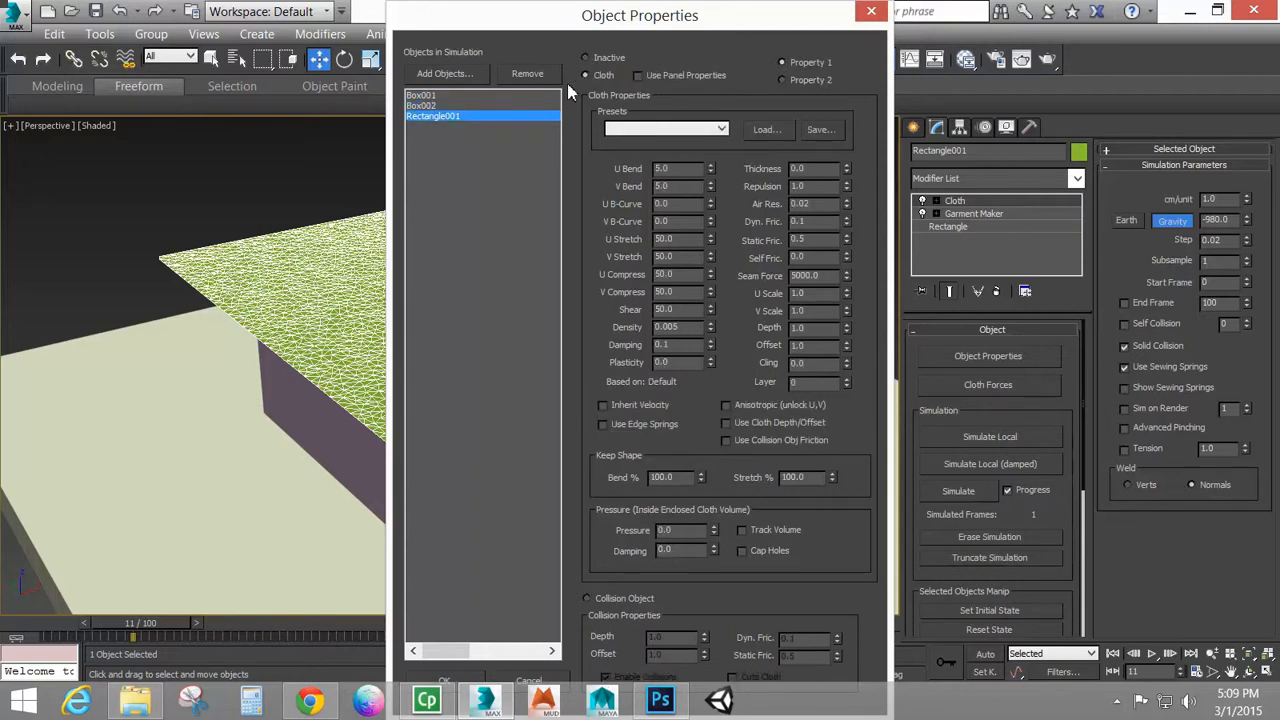
left_click(440, 105)
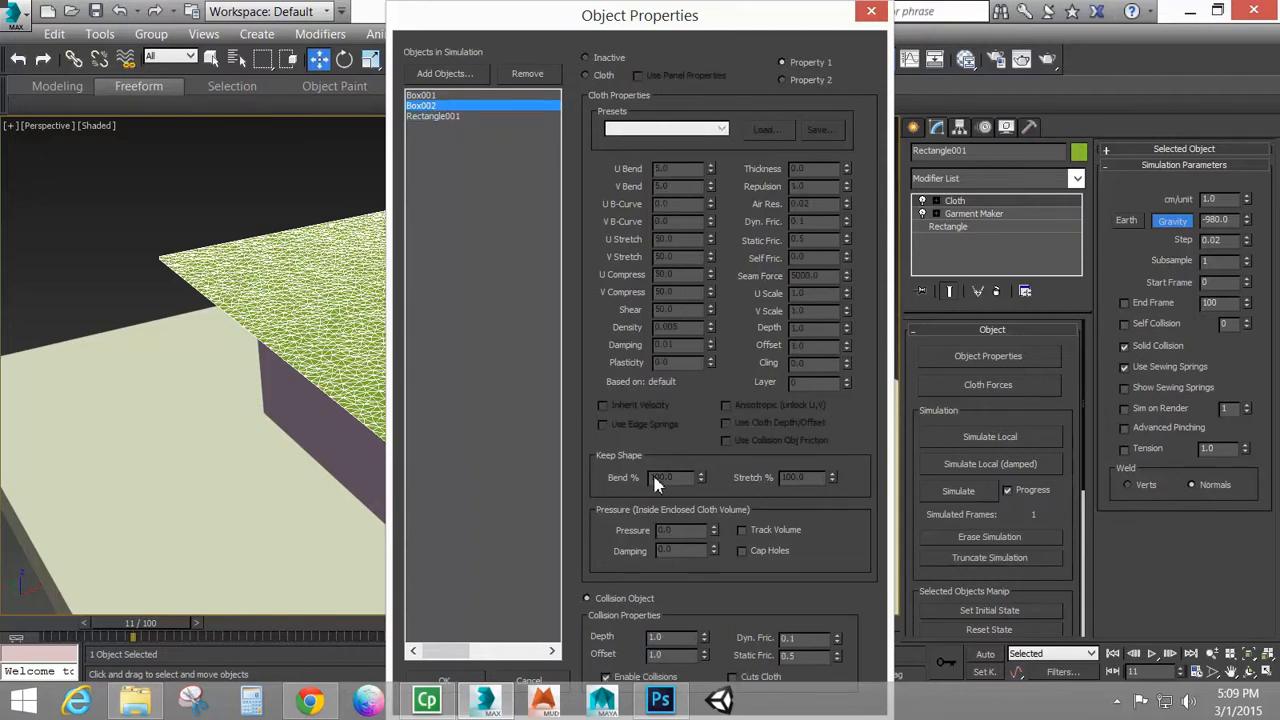
left_click(436, 95)
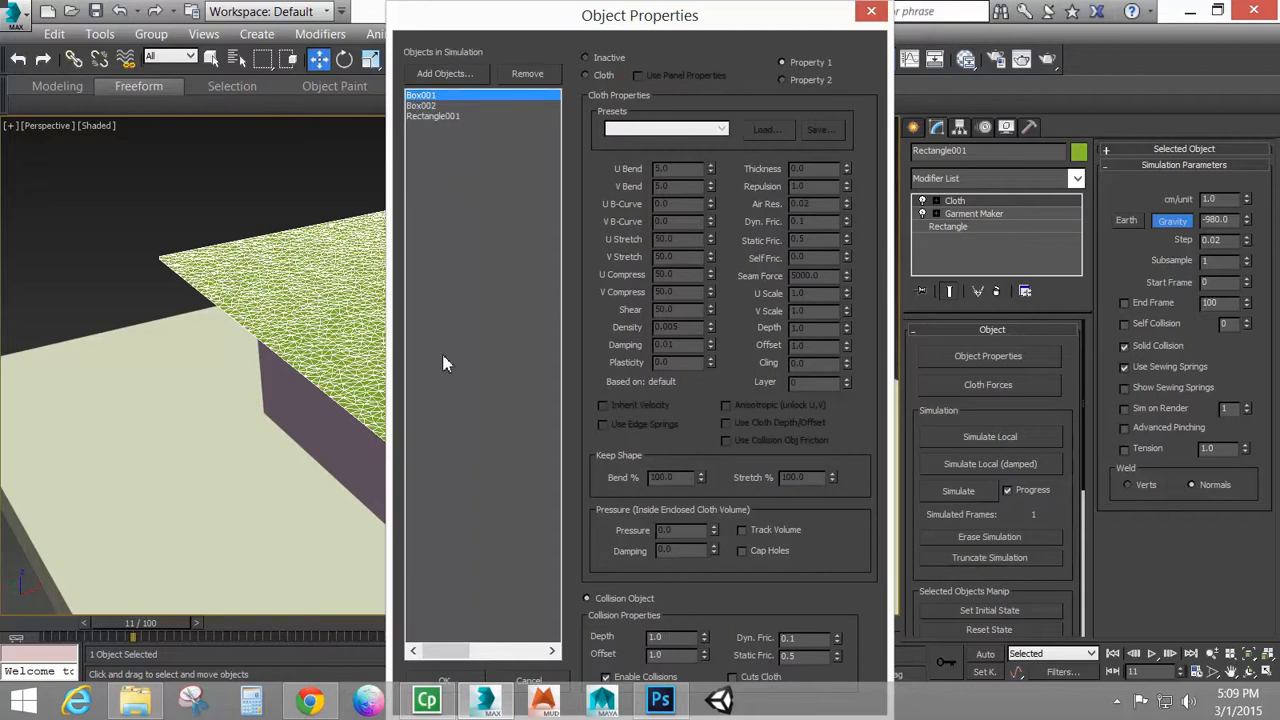
left_click(444, 680)
Raise the cloth rectangle higher above the box, to a Z position of about 36.8
left_click_drag(452, 272, 480, 172)
middle_click_drag(477, 321, 485, 317, "alt")
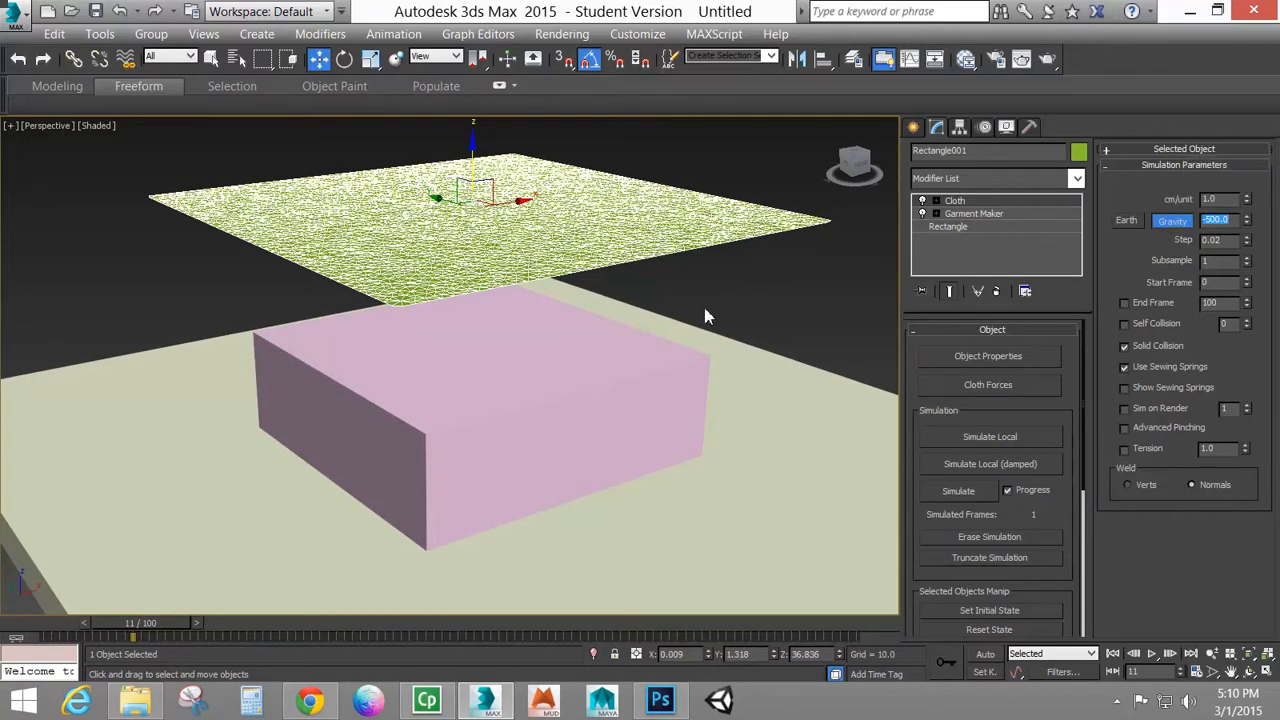
Set the simulation gravity to -200 and run the cloth simulation from frame 0, stopping it at about frame 85
left_click(1228, 218)
left_click_drag(133, 634, 50, 634)
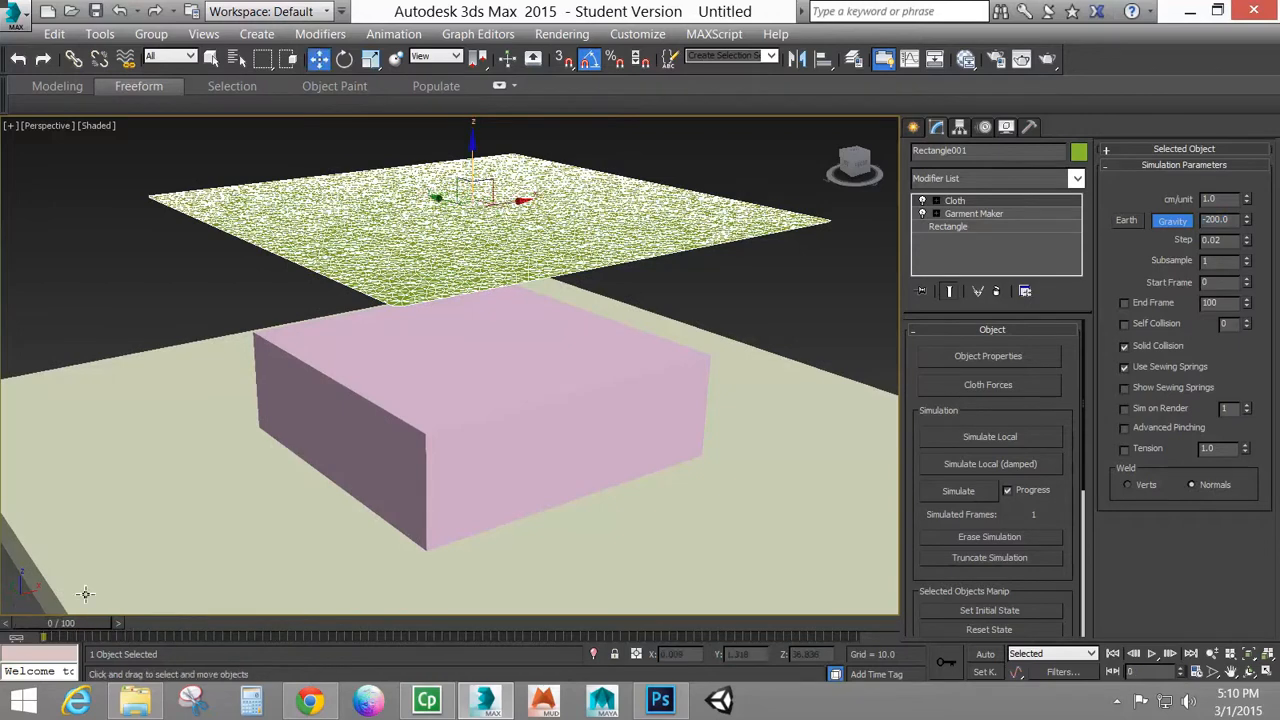
left_click(958, 491)
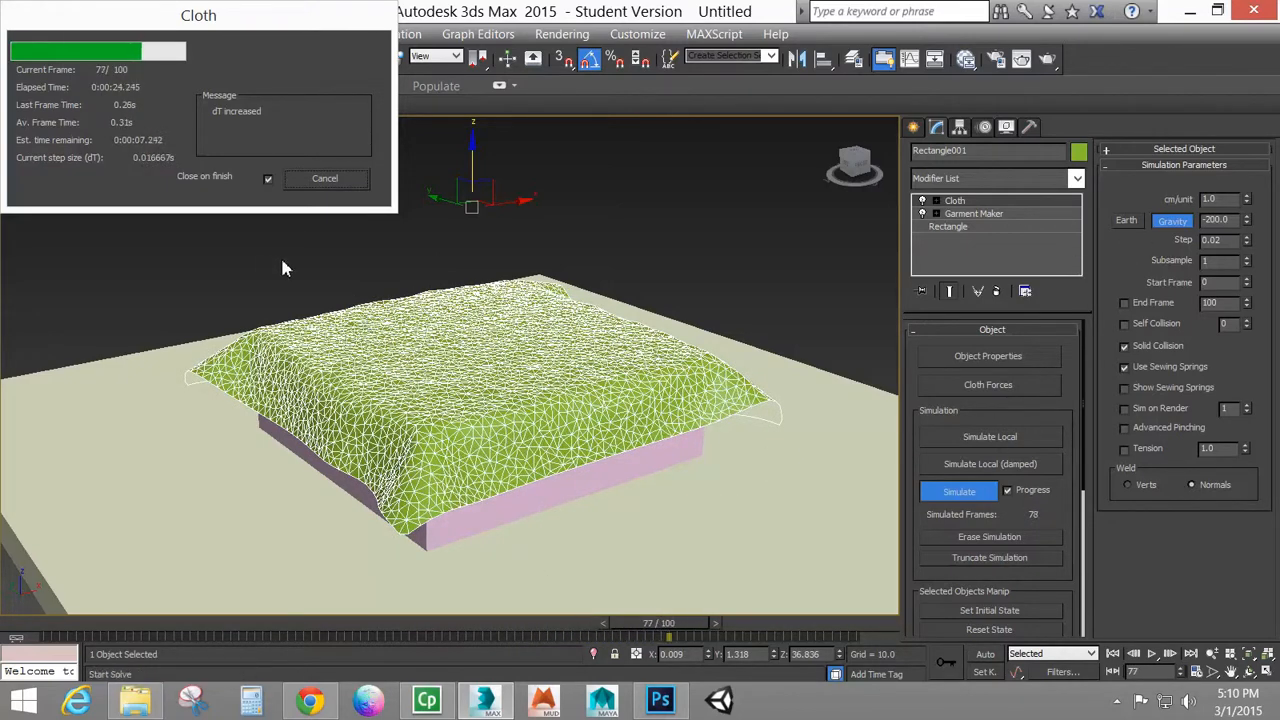
left_click(346, 180)
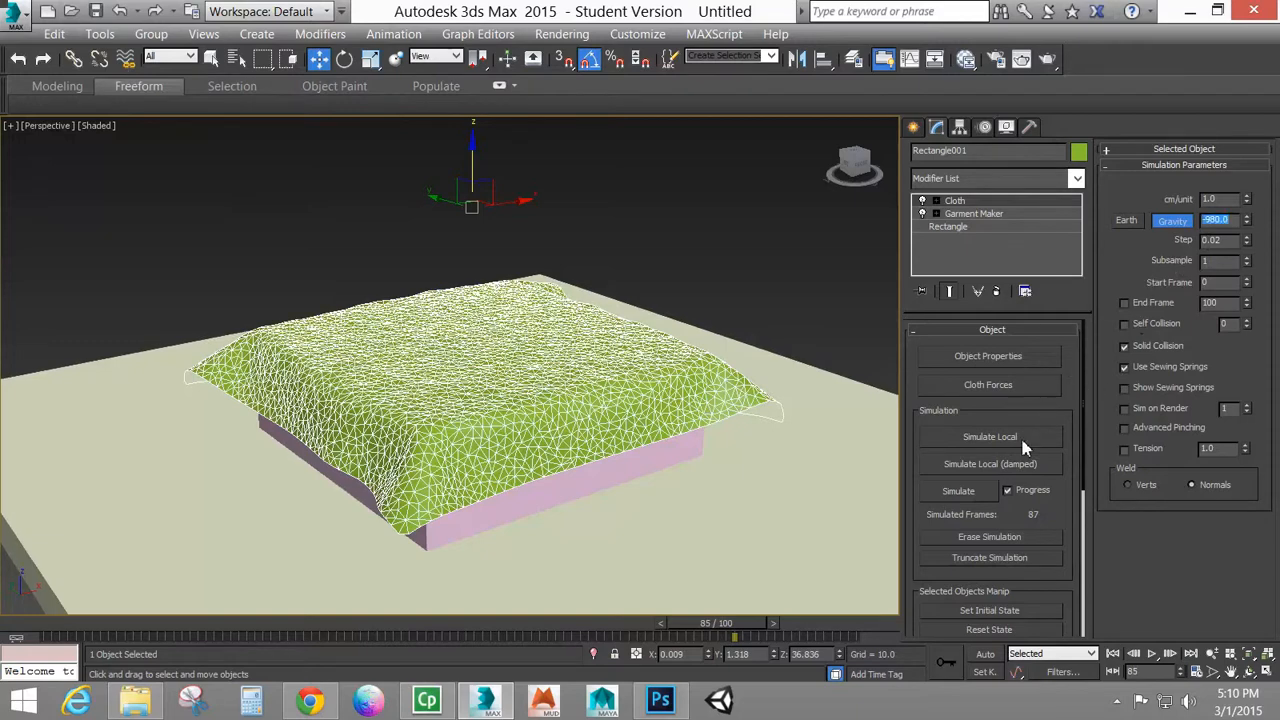
Continue the cloth simulation to frame 100 with gravity set to -980, and play it back from frame 0
left_click(966, 492)
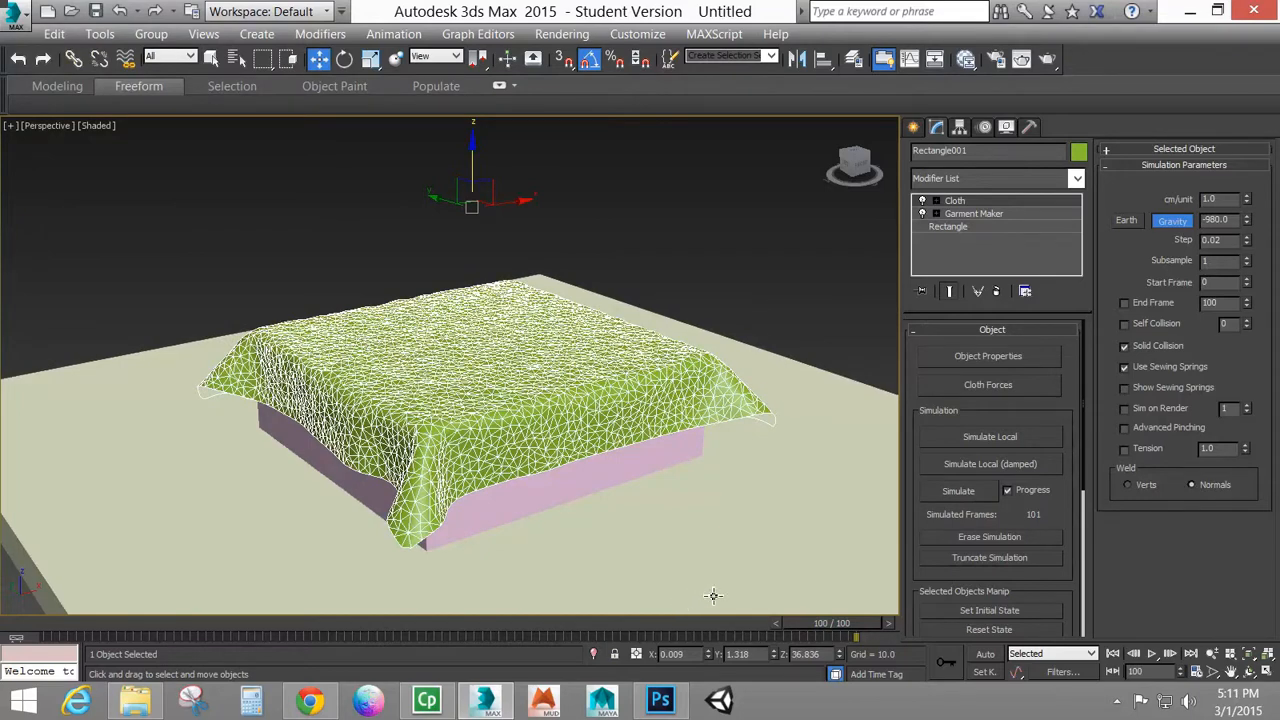
left_click_drag(840, 630, 60, 668)
key("w")
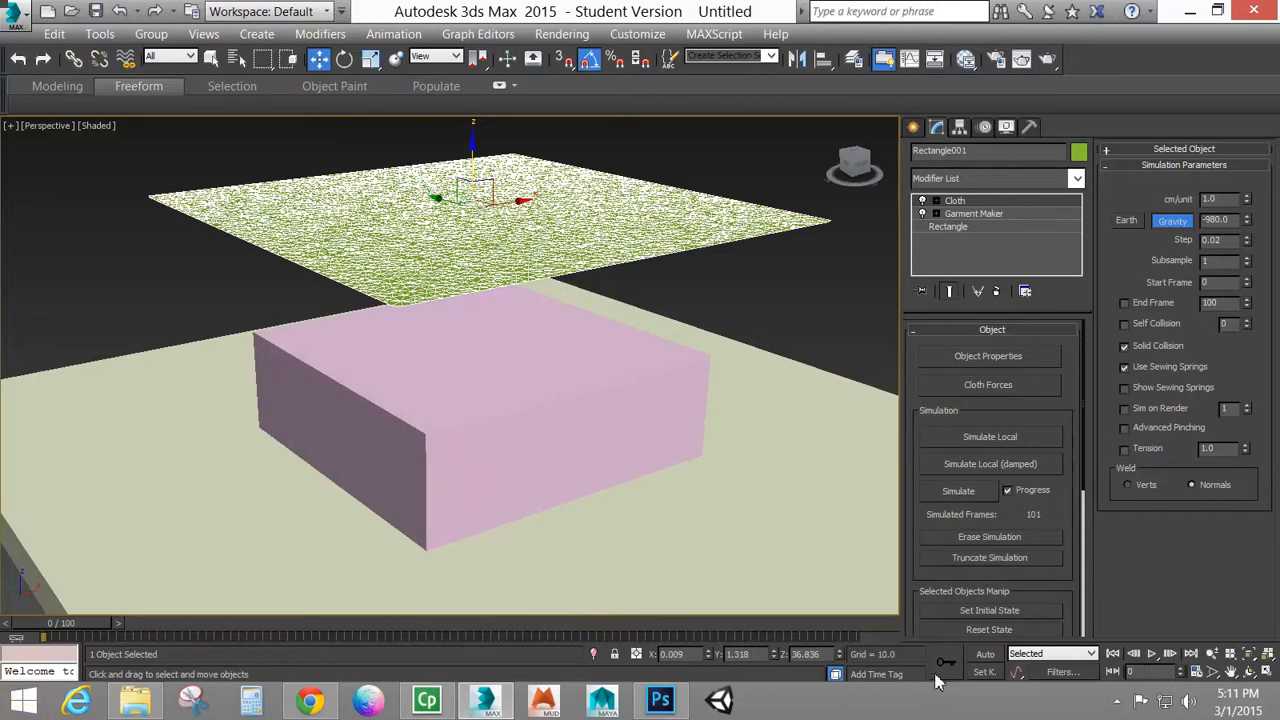
left_click(1152, 653)
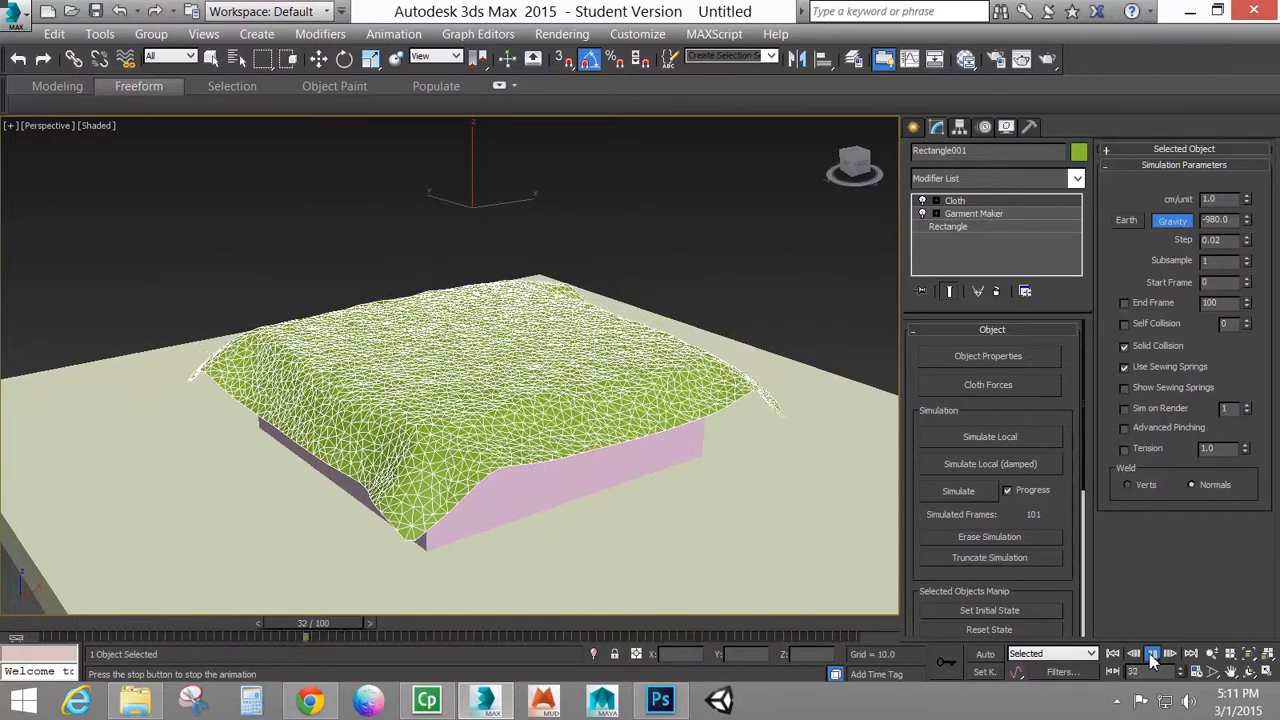
left_click(1152, 653)
key("w")
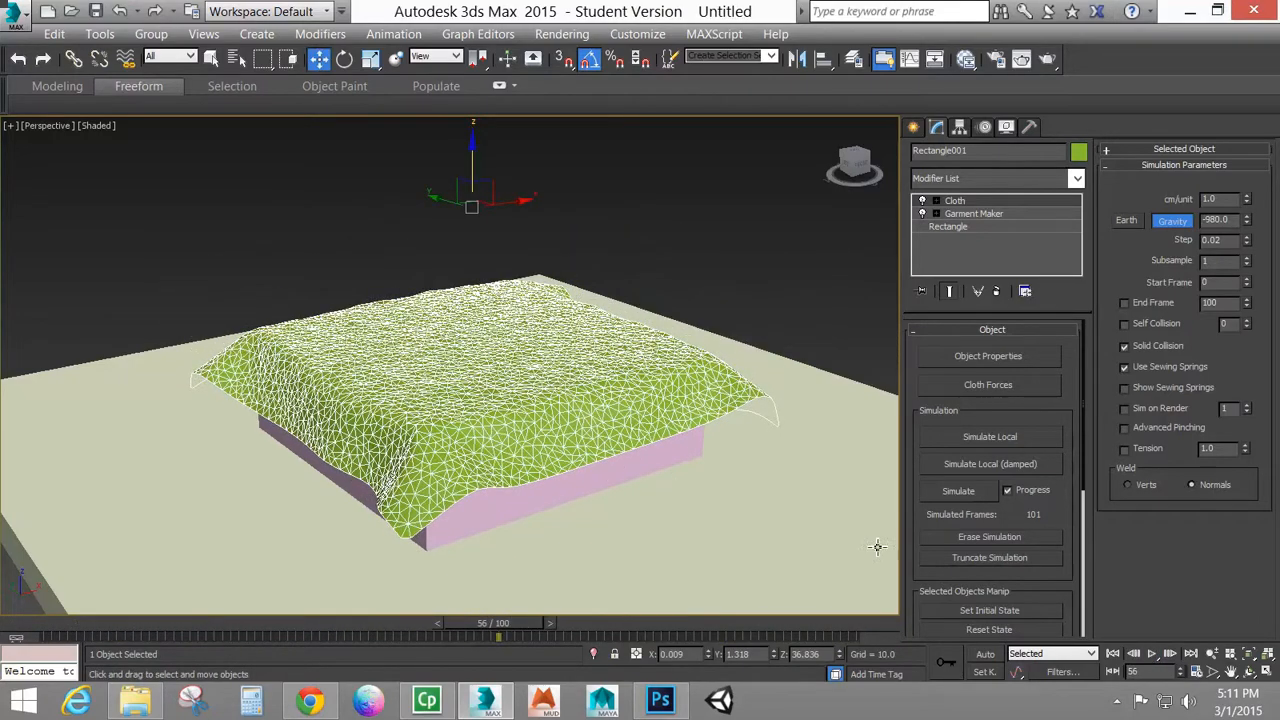
Erase the simulation and rerun it from frame 0 at the current gravity, stopping at about frame 49
left_click(1008, 541)
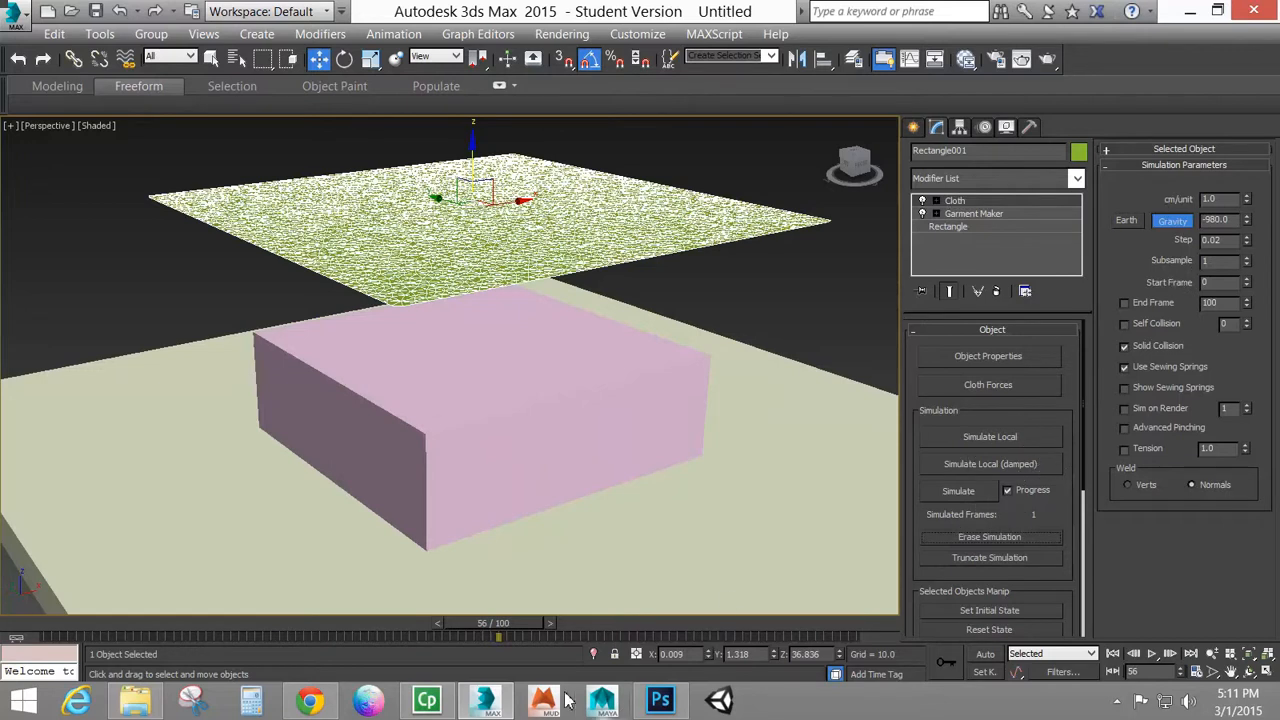
key("Home")
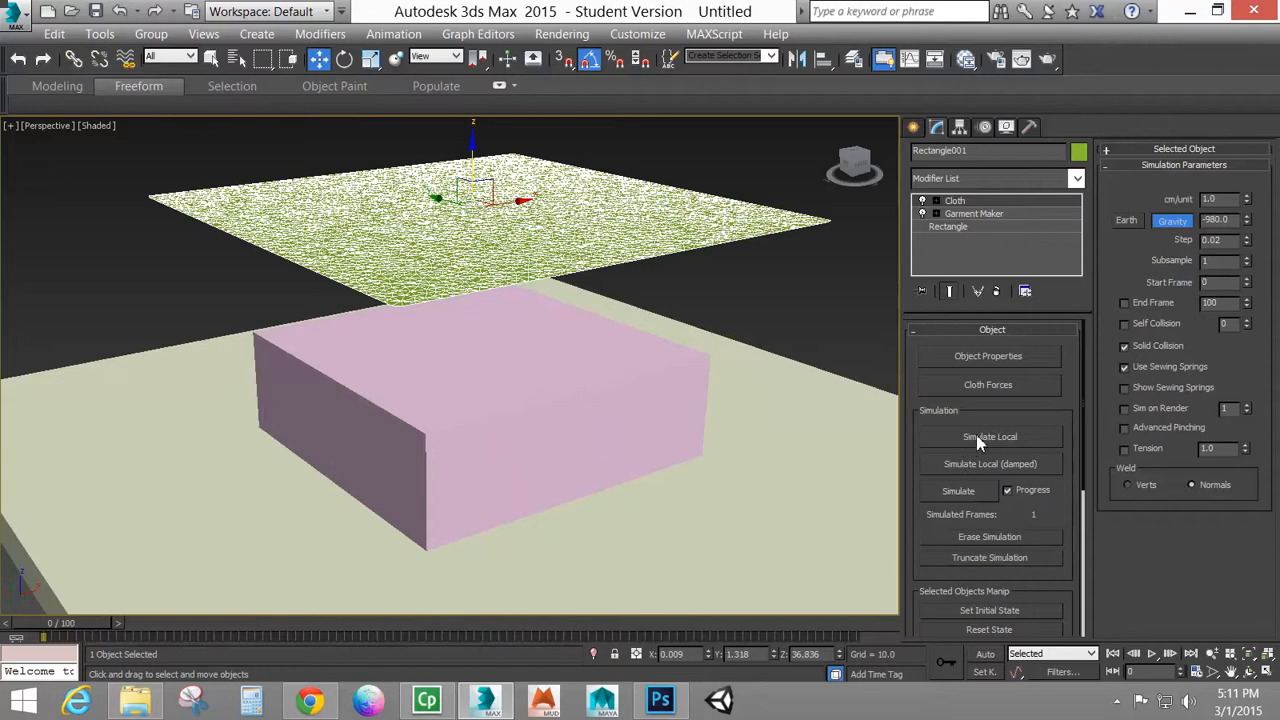
left_click(959, 491)
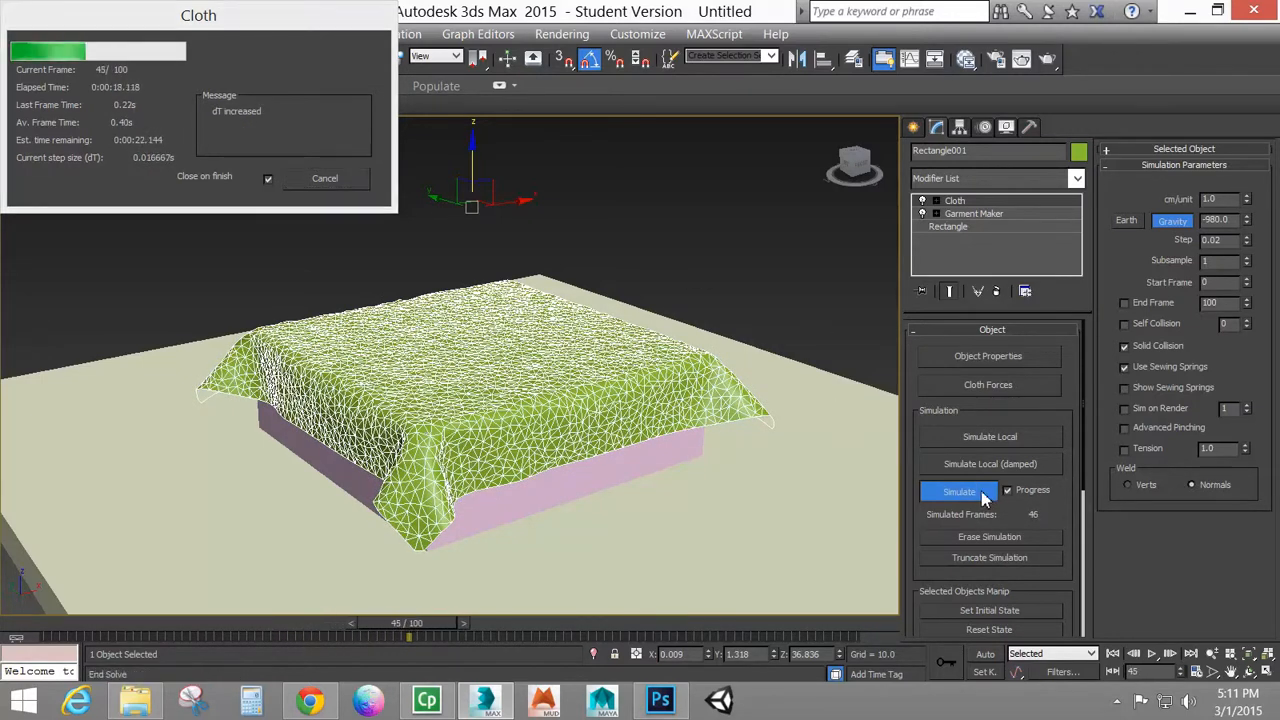
left_click(325, 177)
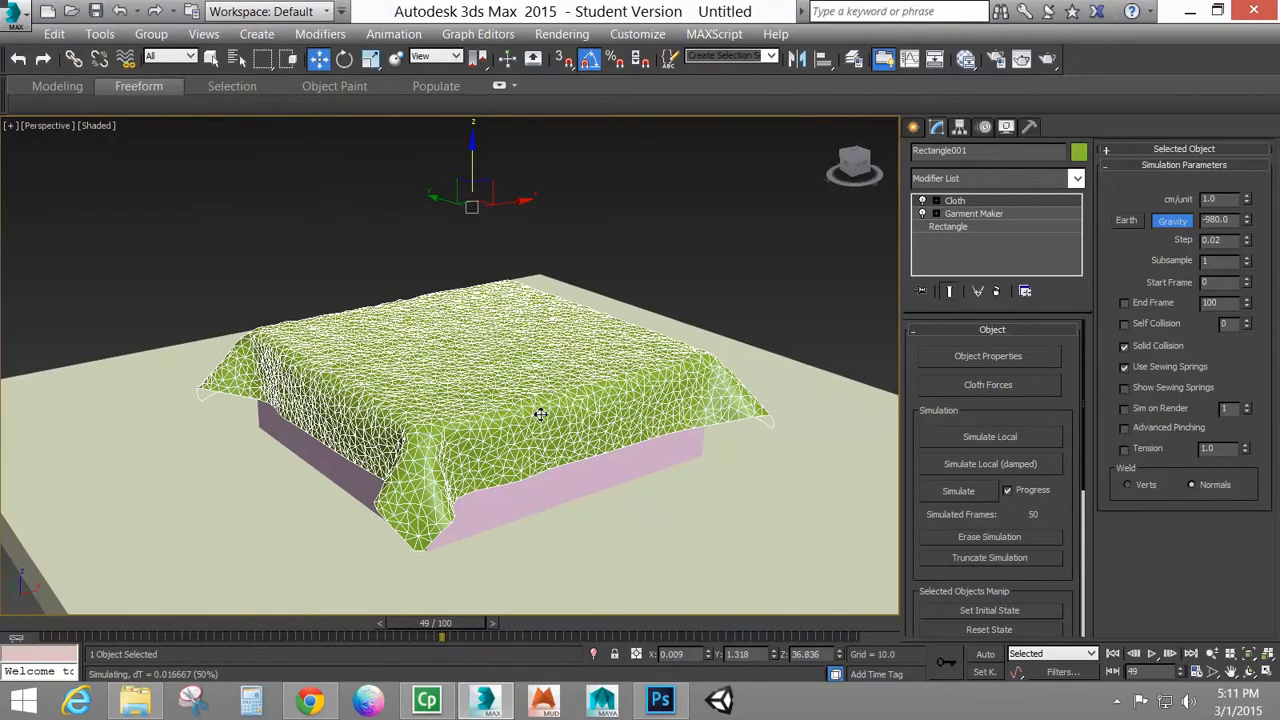
Return to the first frame and play back the newly simulated cloth drape
left_click(1112, 653)
left_click(1152, 653)
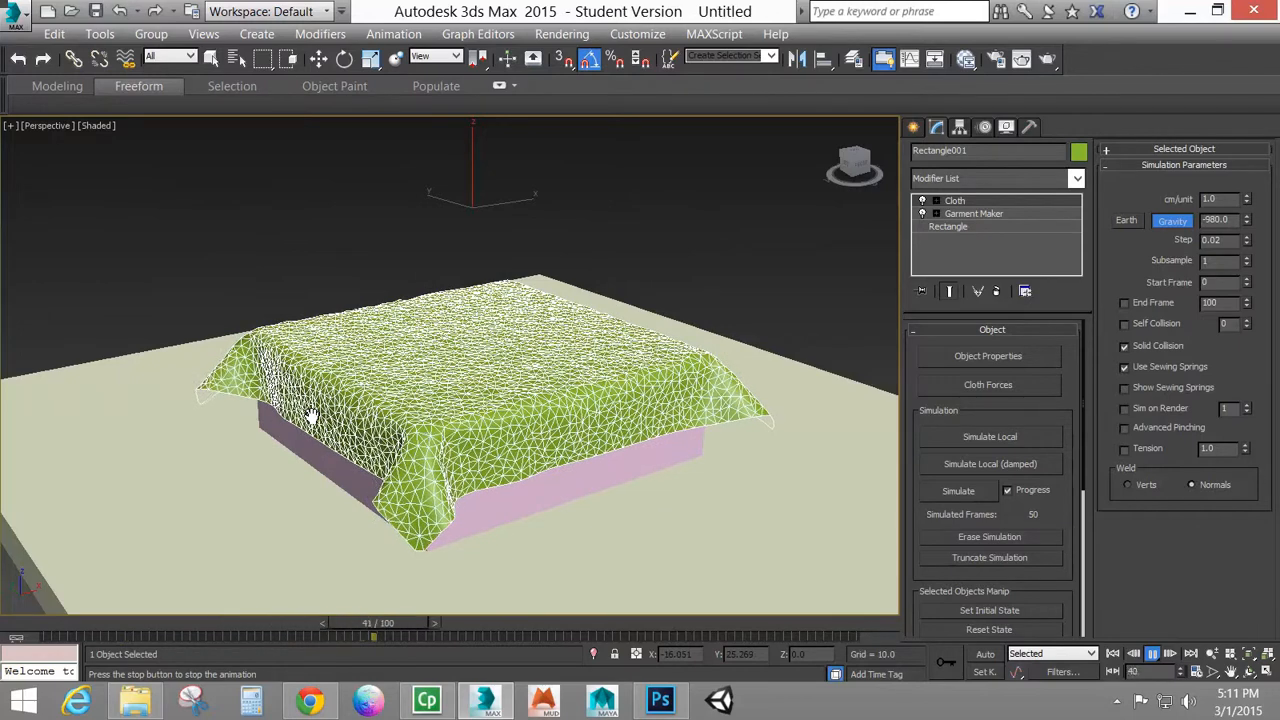
Stop the playback, erase the cloth simulation, and apply the Rubber cloth preset to Rectangle001
left_click(1152, 653)
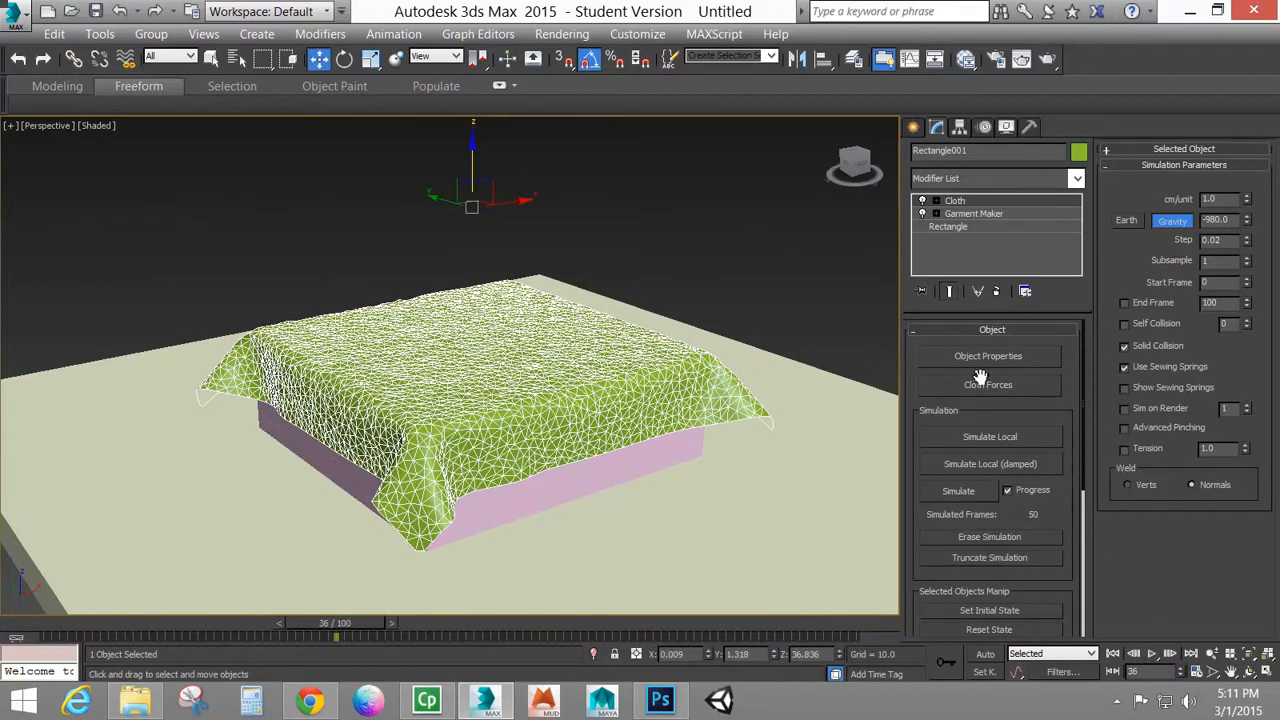
left_click(967, 536)
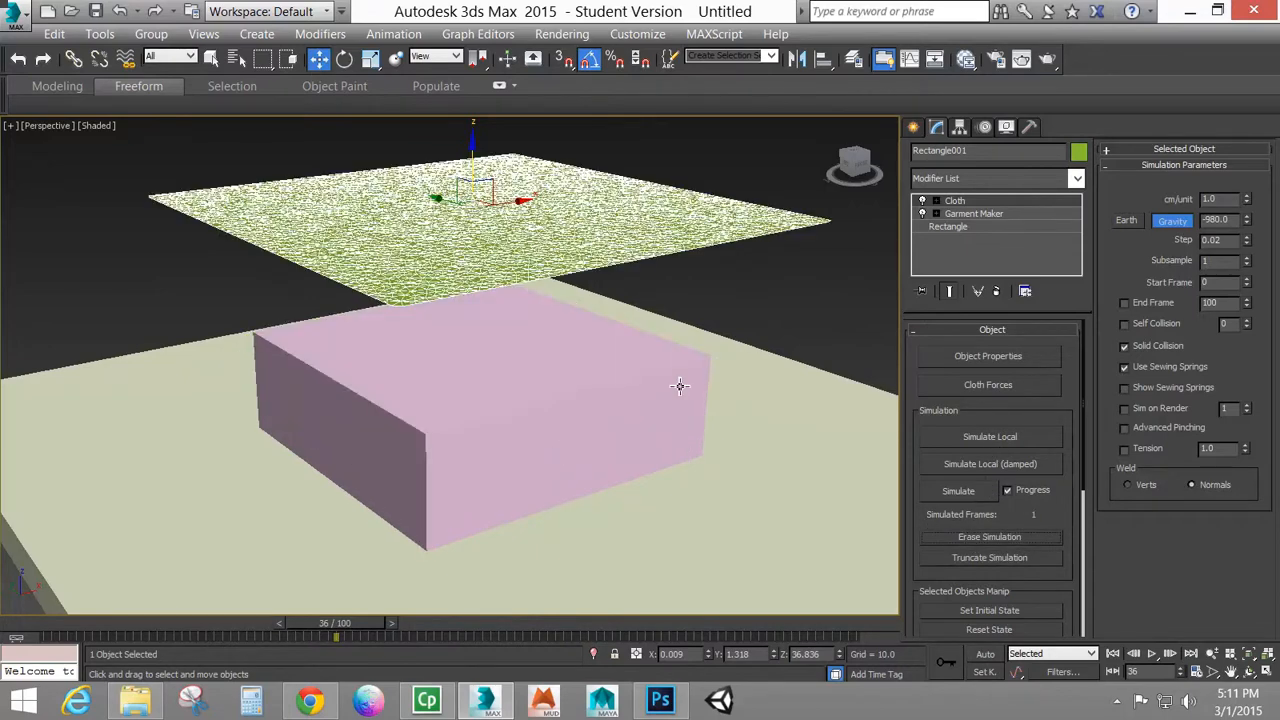
left_click(1001, 357)
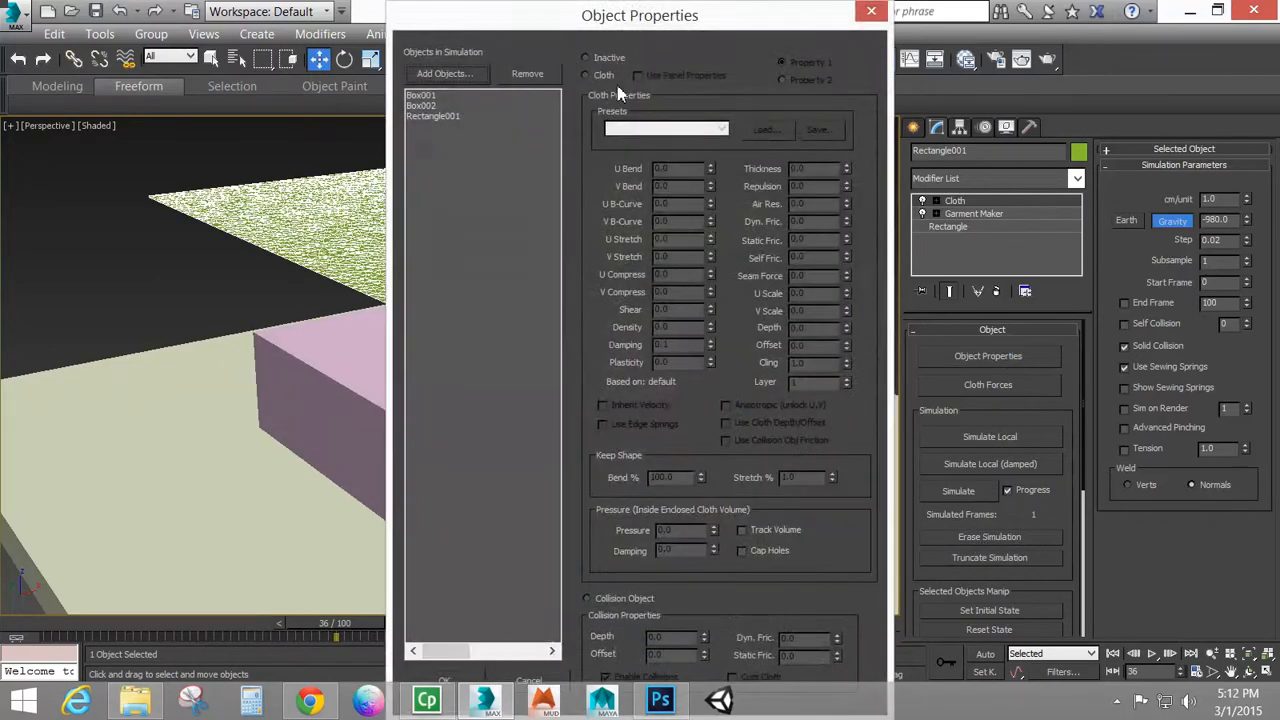
left_click(479, 115)
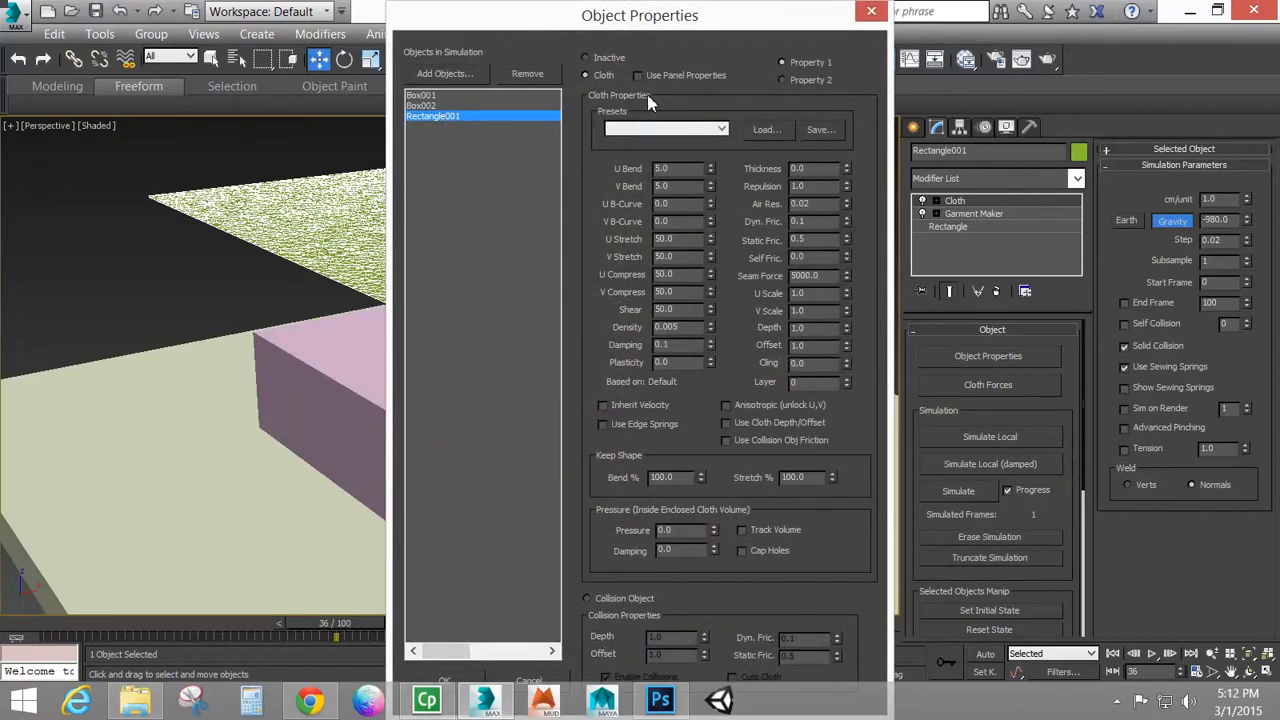
left_click(636, 129)
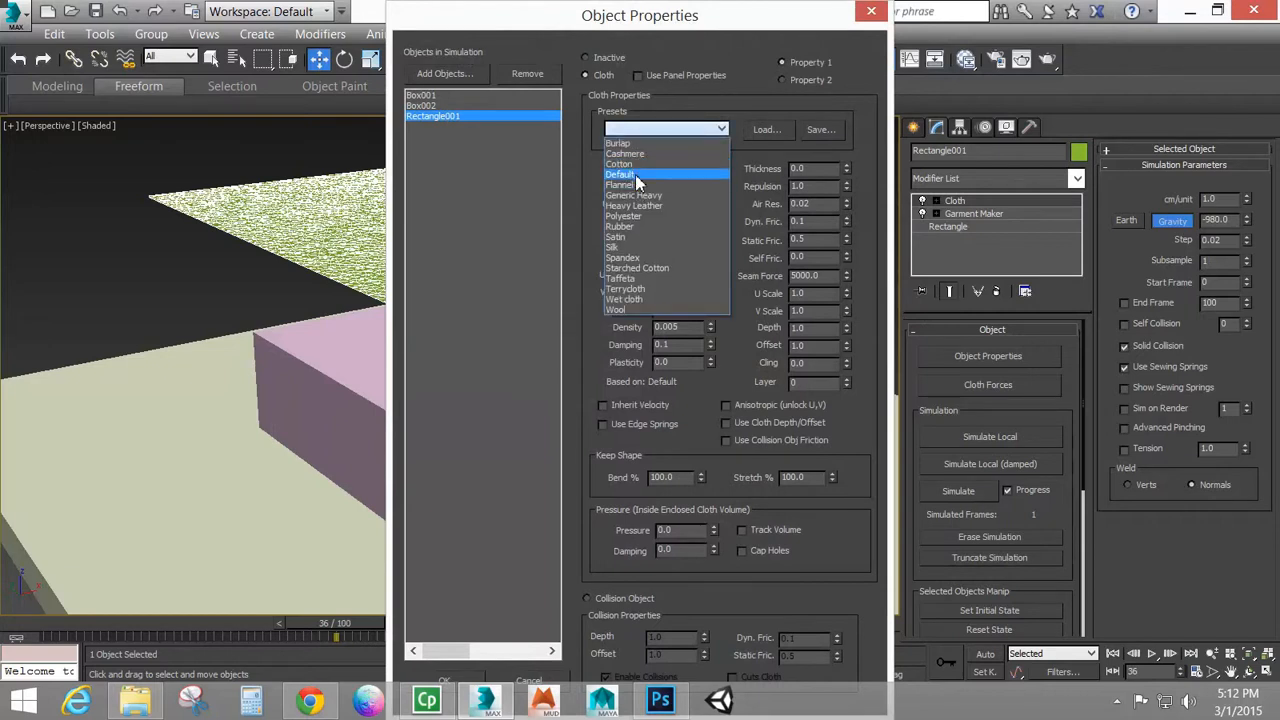
left_click(640, 227)
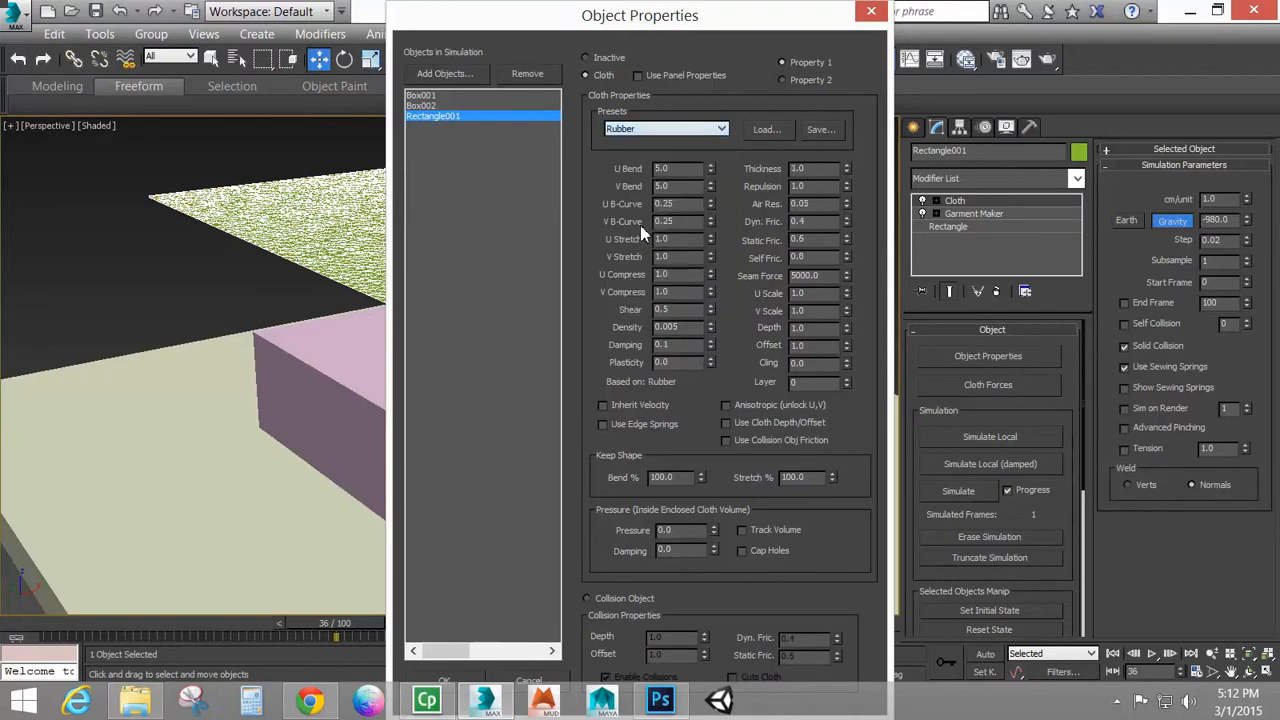
left_click(450, 682)
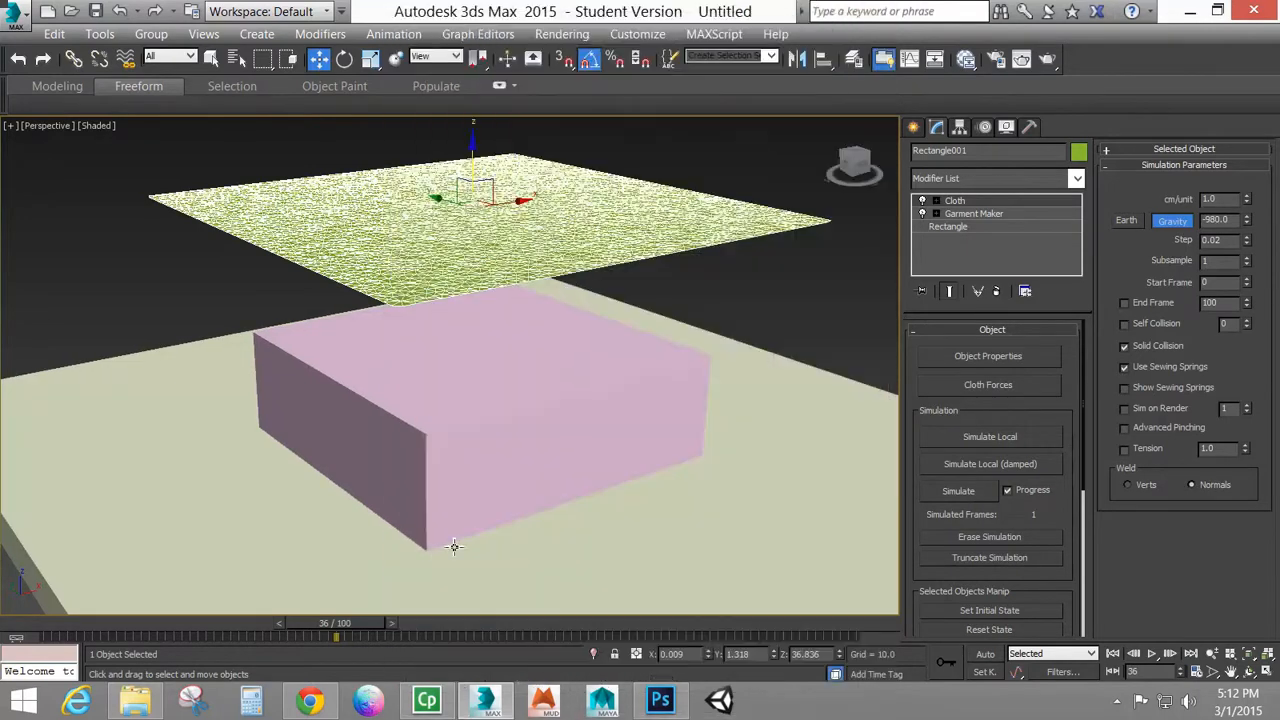
Simulate the rubber cloth to about frame 36, erase the simulation, and set Subsample to 2
left_click(959, 491)
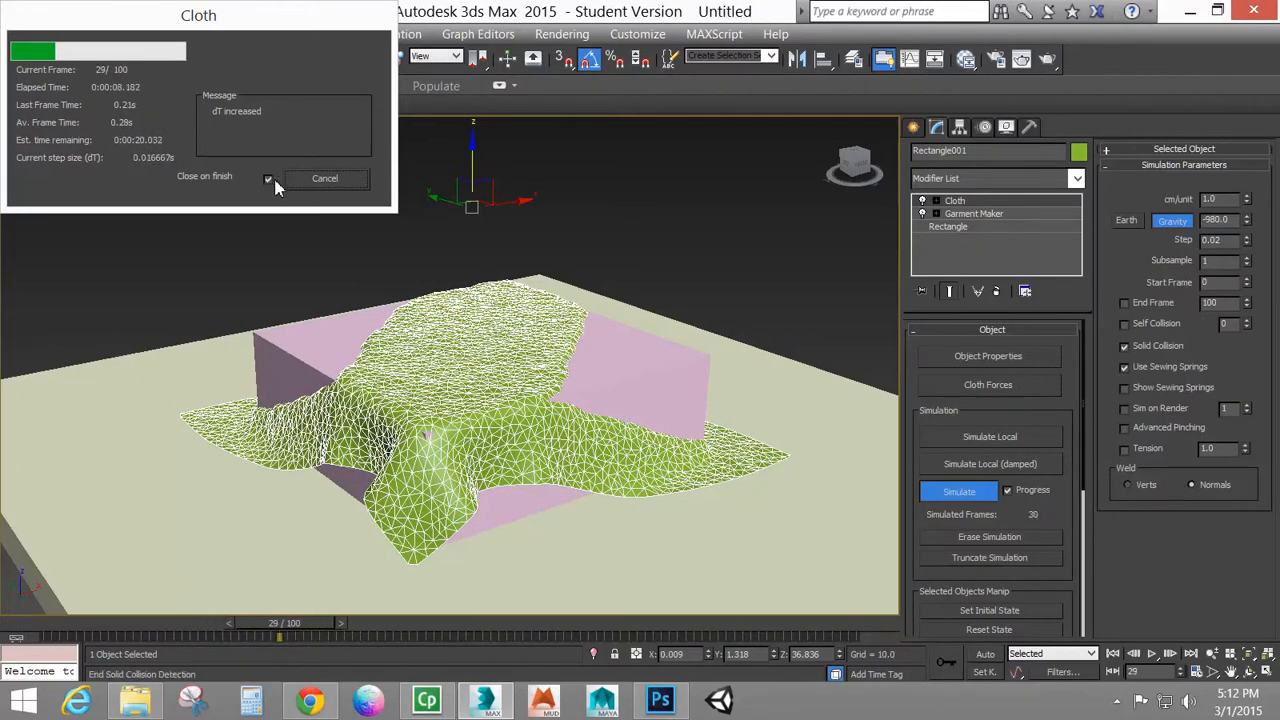
left_click(361, 184)
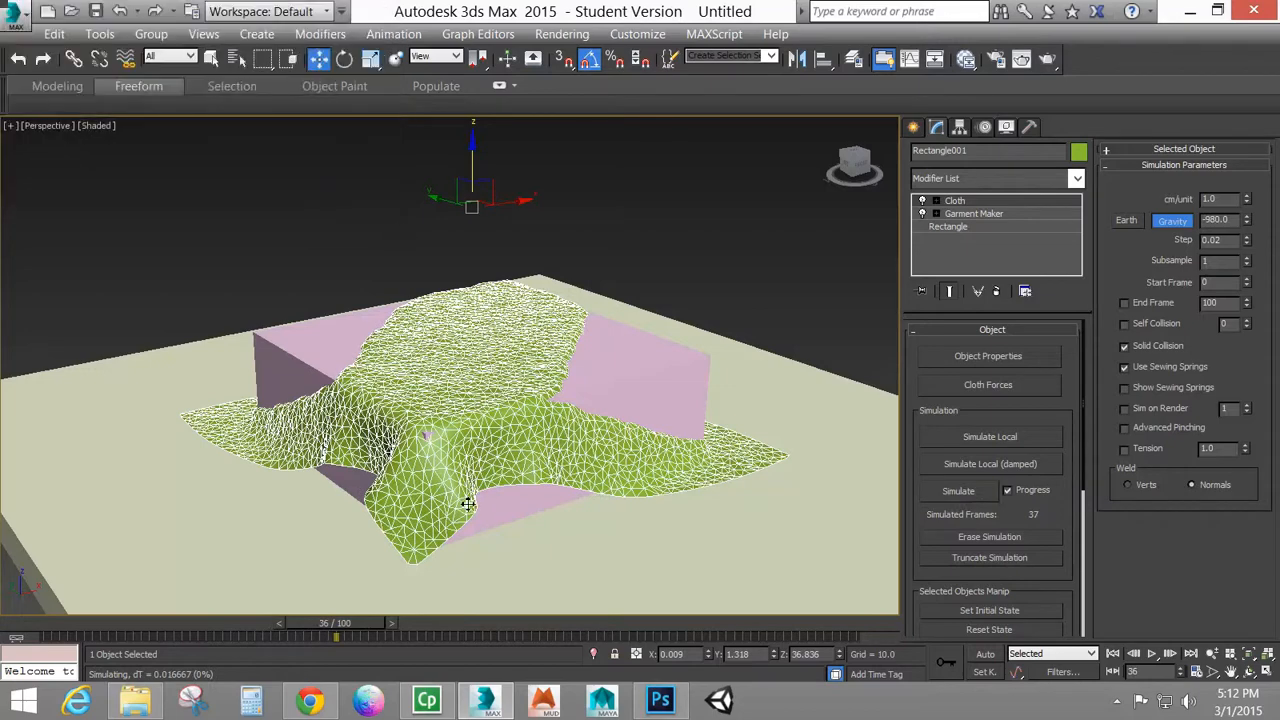
left_click(1018, 541)
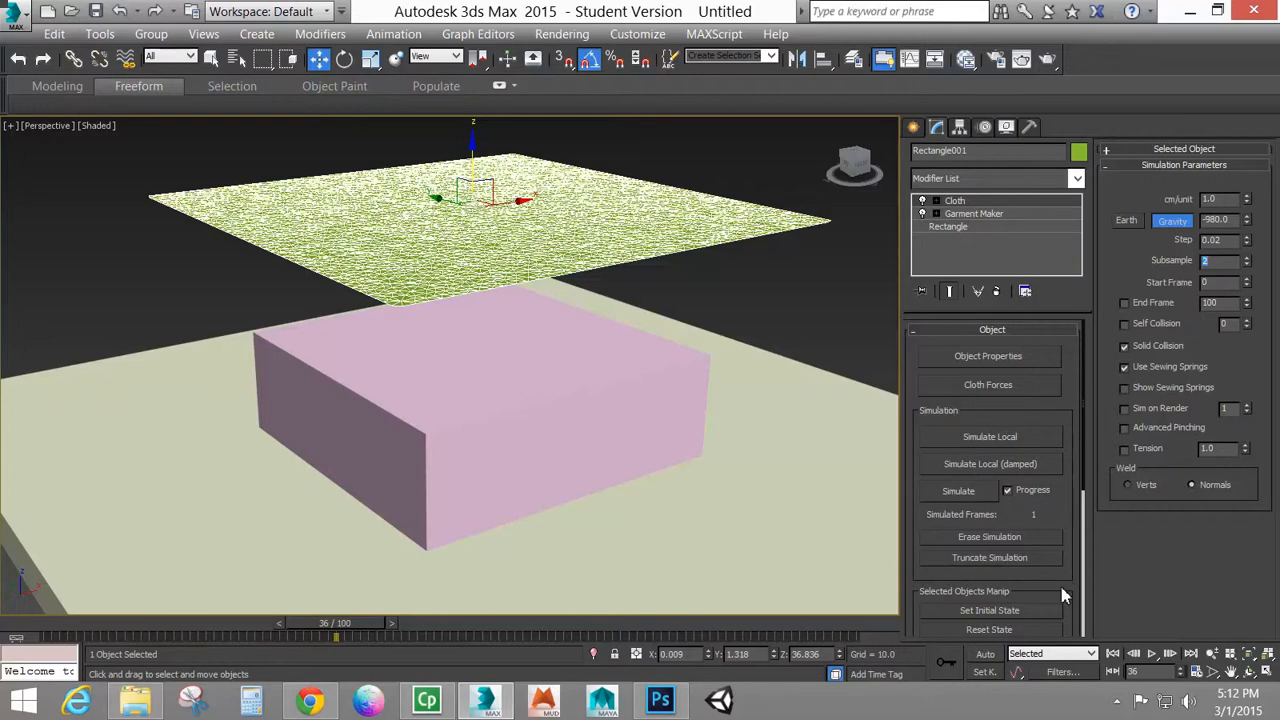
left_click_drag(1064, 596, 1056, 632)
Review the cloth properties of Rectangle001, such as thickness and friction, and close the object properties
left_click(986, 360)
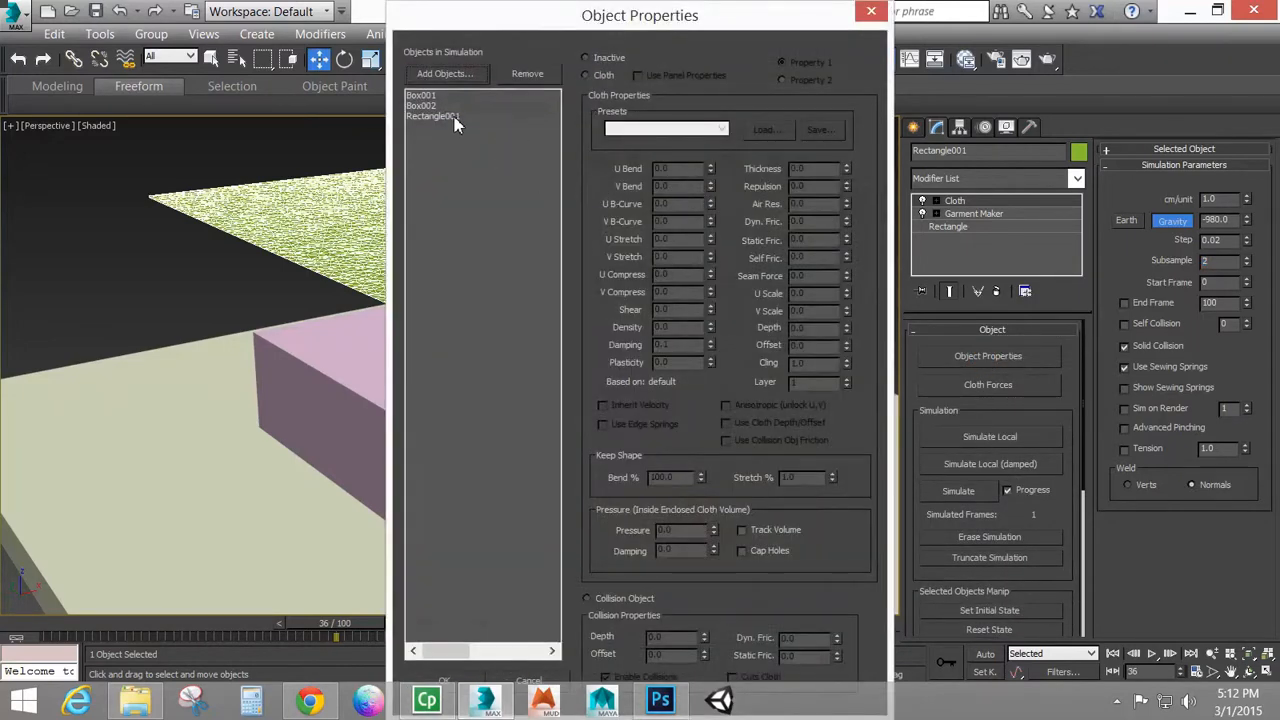
left_click(450, 116)
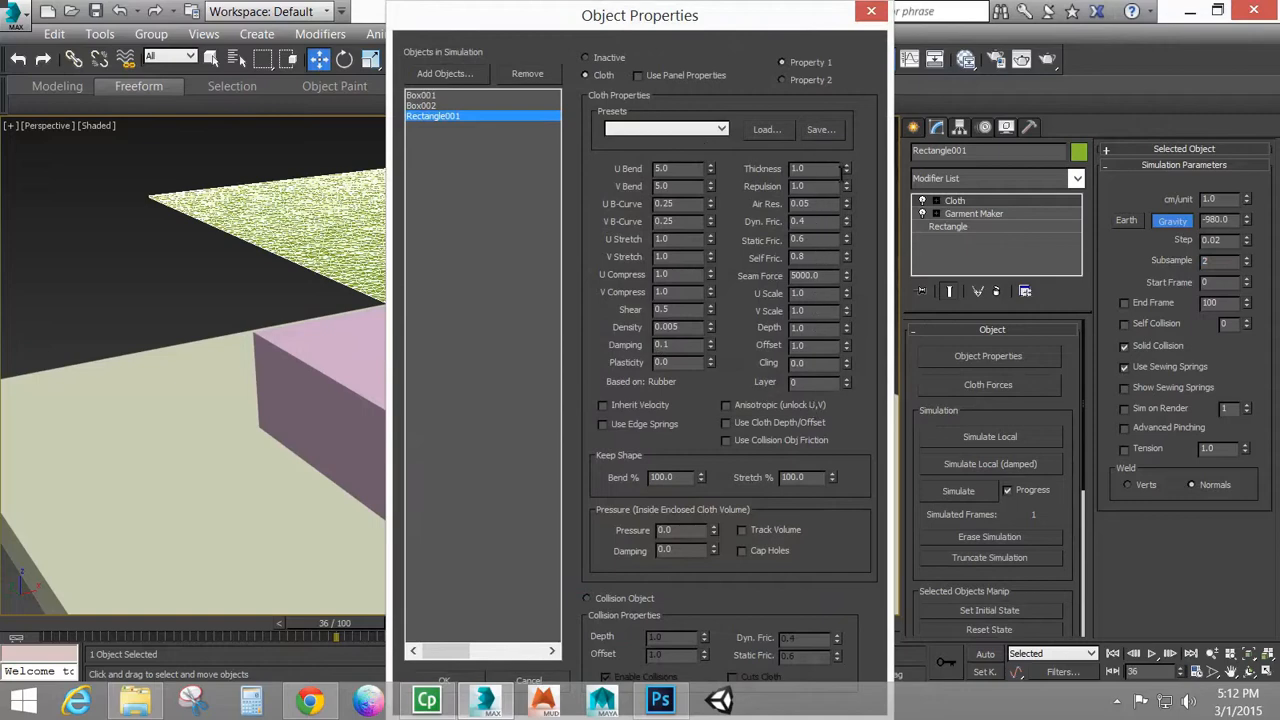
left_click(874, 13)
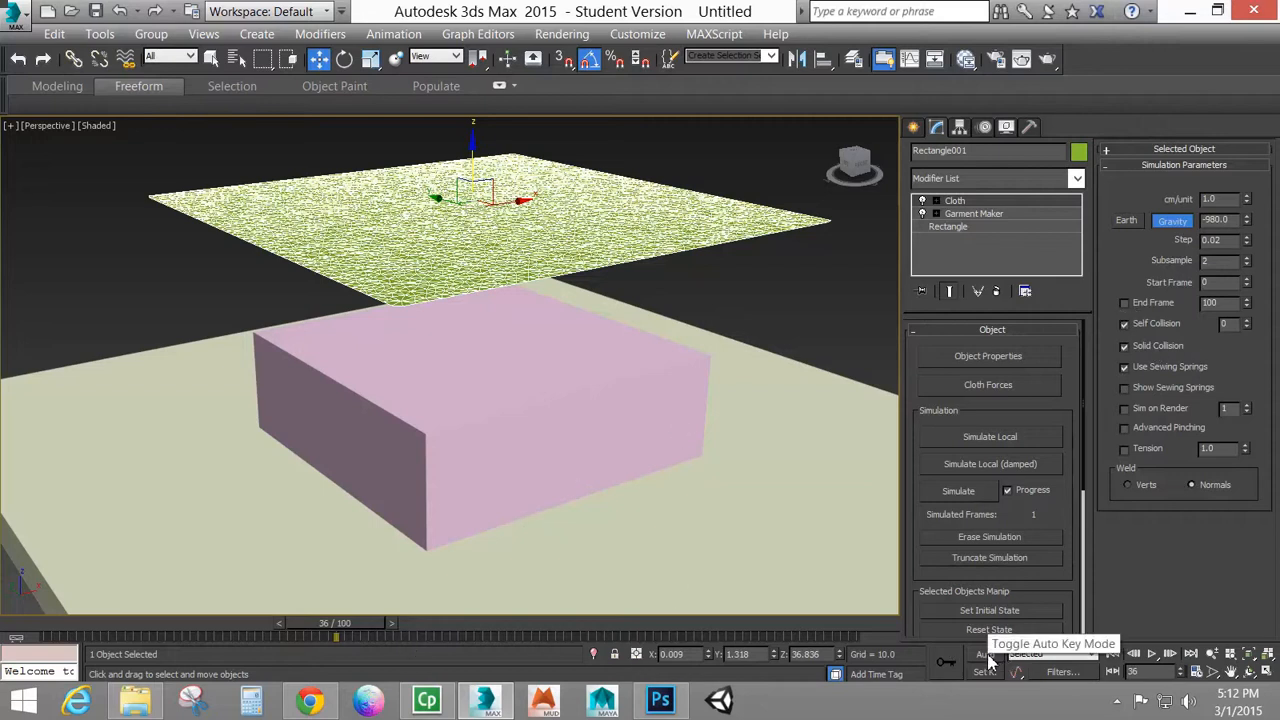
Enable Self Collision and rerun the cloth simulation from frame 0, stopping it at about frame 30
left_click(1113, 654)
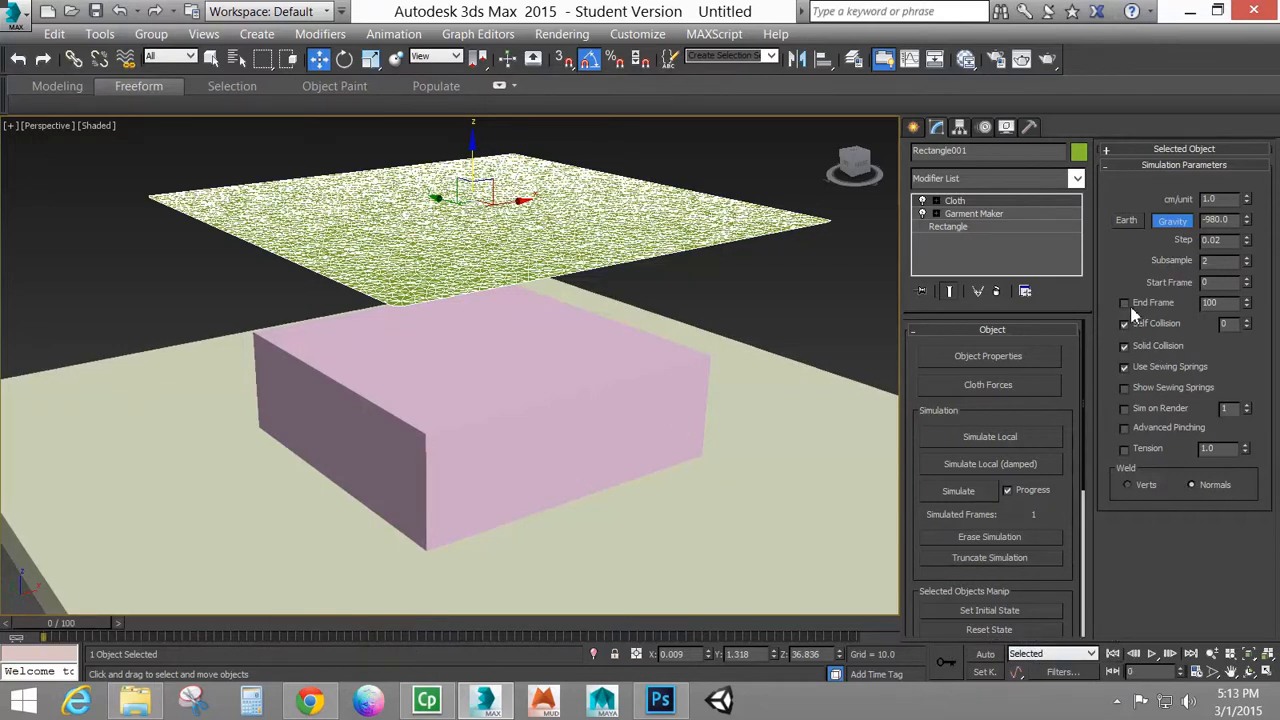
left_click(958, 492)
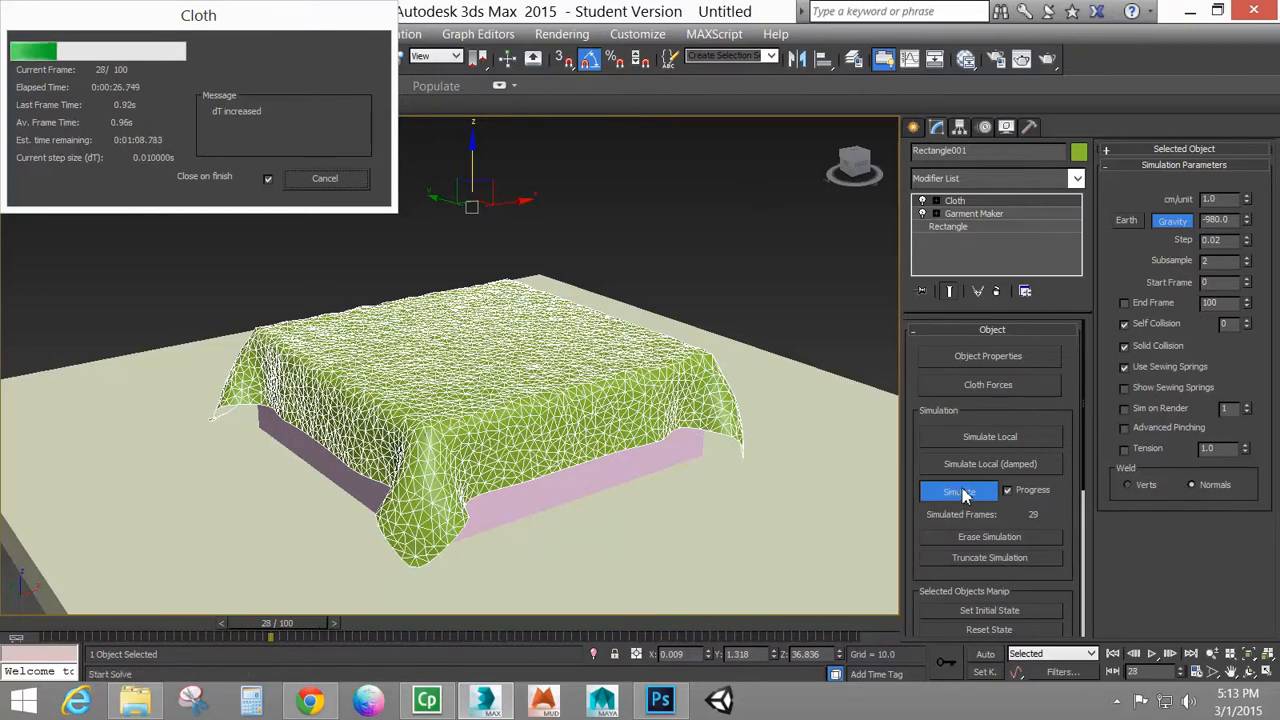
left_click(324, 178)
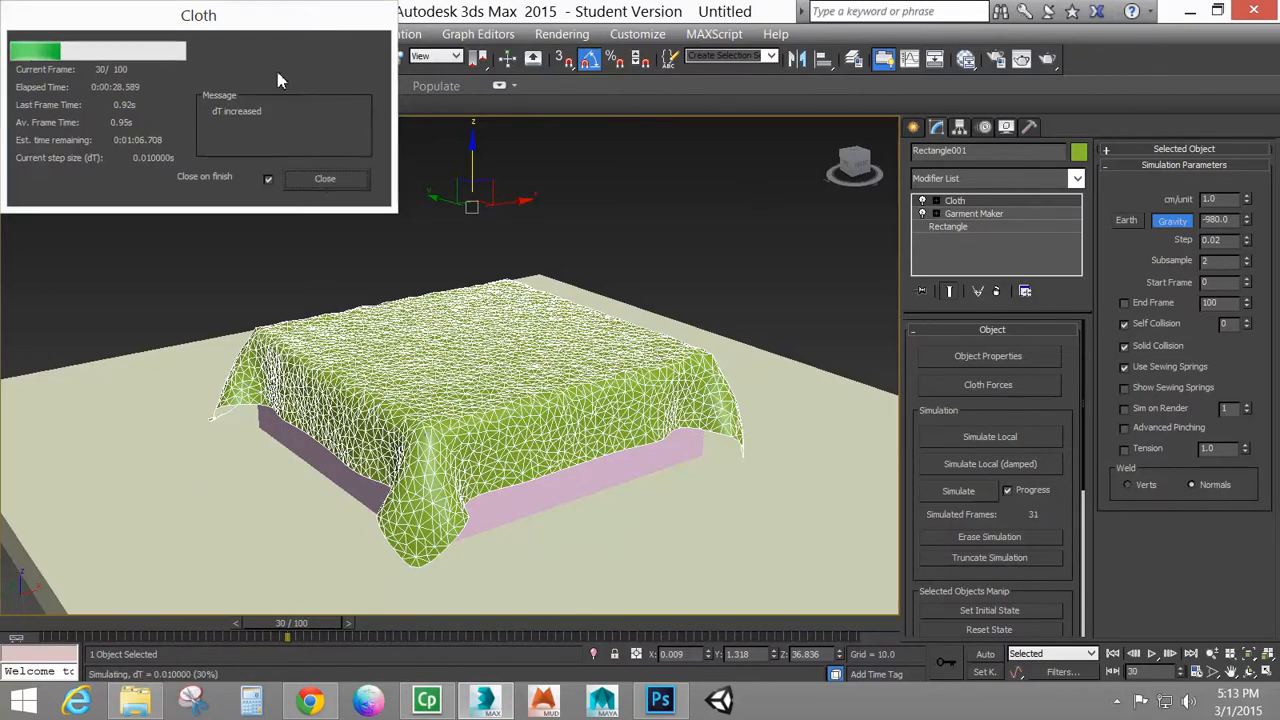
Play back the self-colliding rubber cloth simulation from the first frame and stop the playback
left_click(1113, 654)
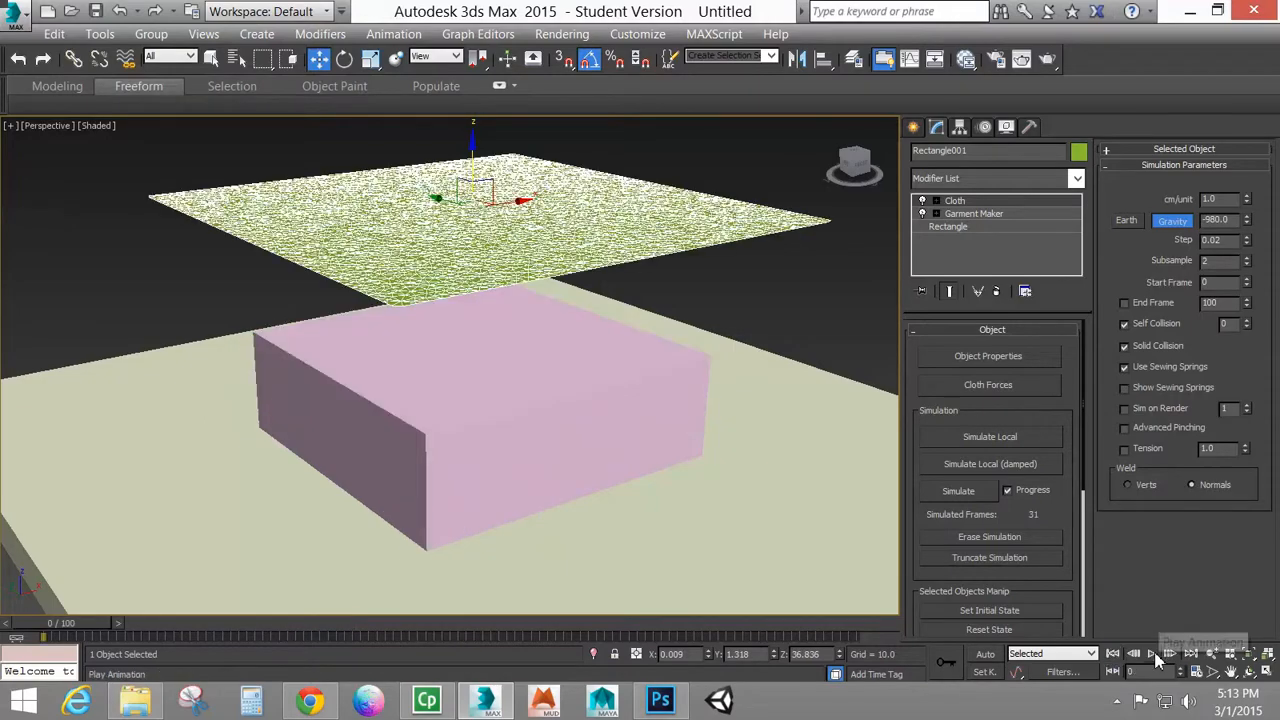
left_click(1152, 654)
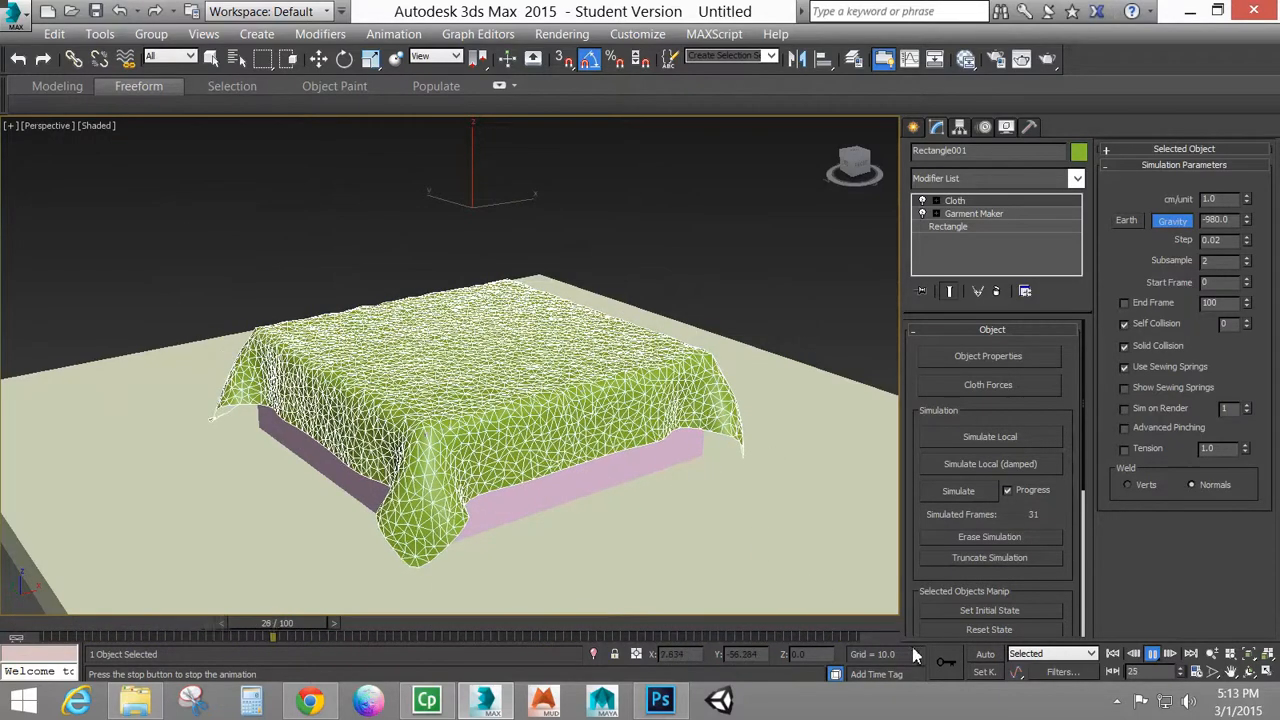
left_click(1153, 660)
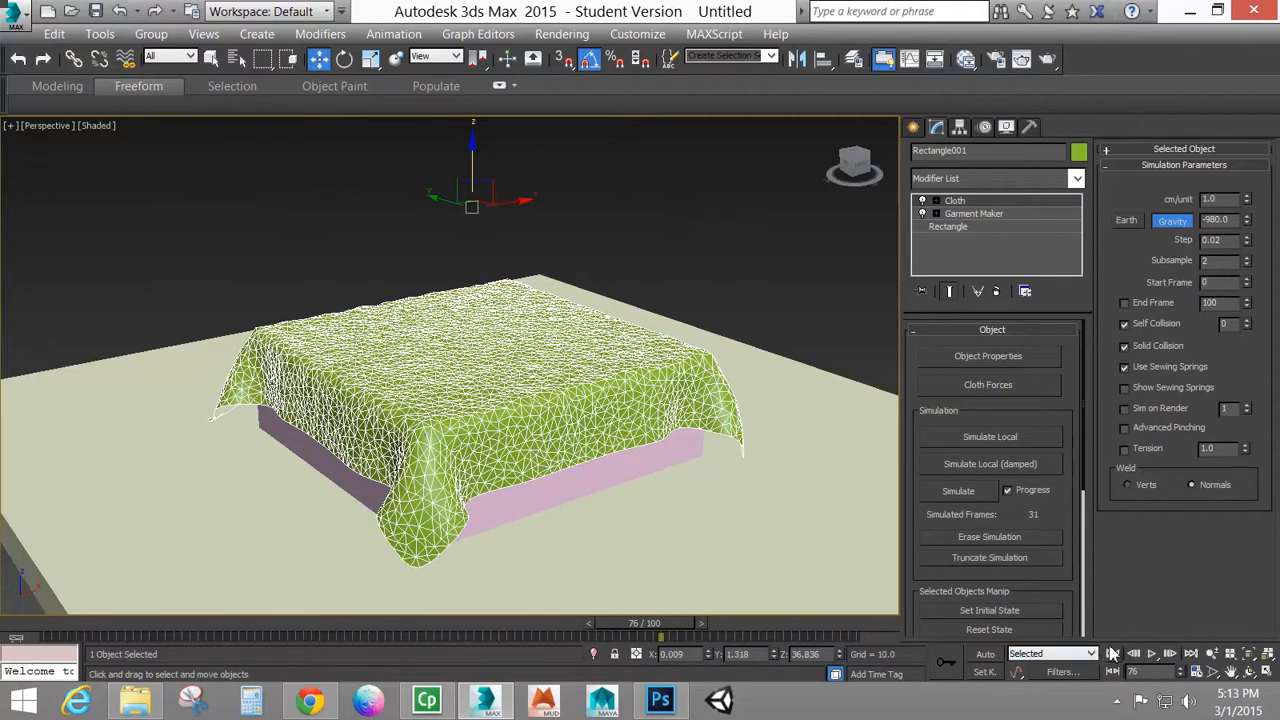
Return to frame 0, erase the simulation, and apply the Cotton cloth preset to Rectangle001
left_click(1112, 654)
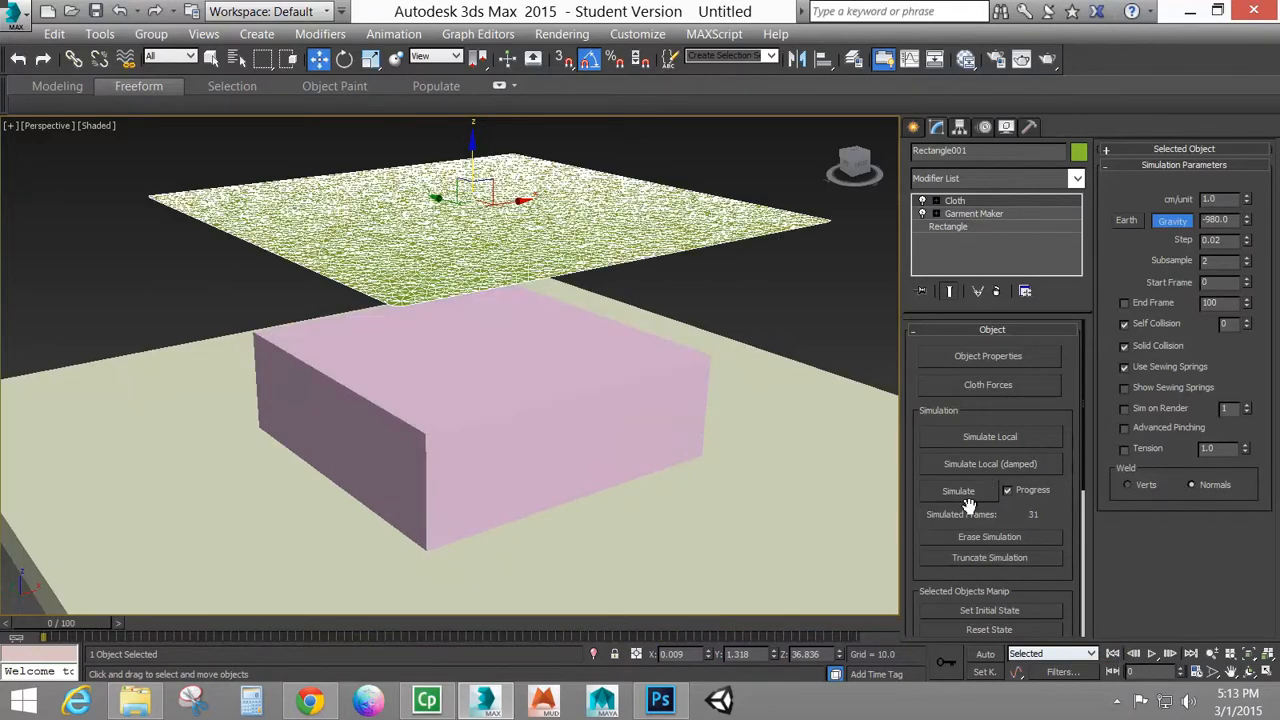
left_click(988, 356)
left_click(445, 116)
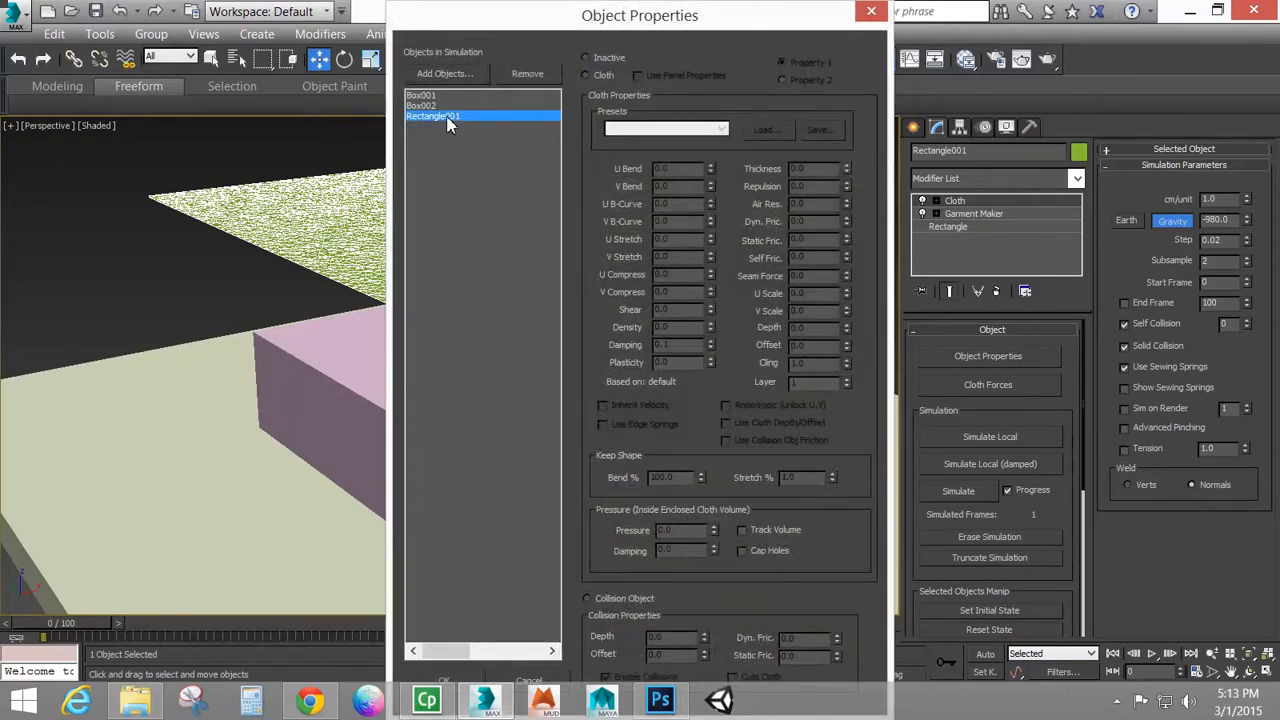
left_click(660, 129)
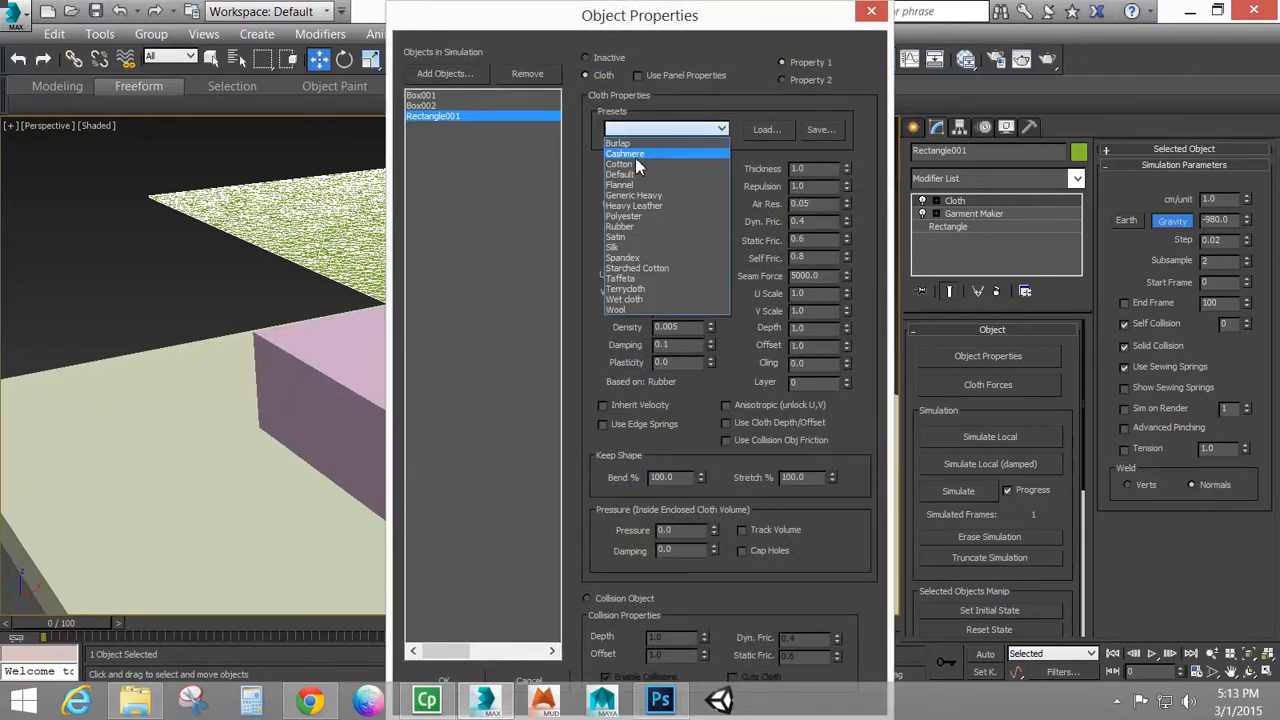
left_click(636, 158)
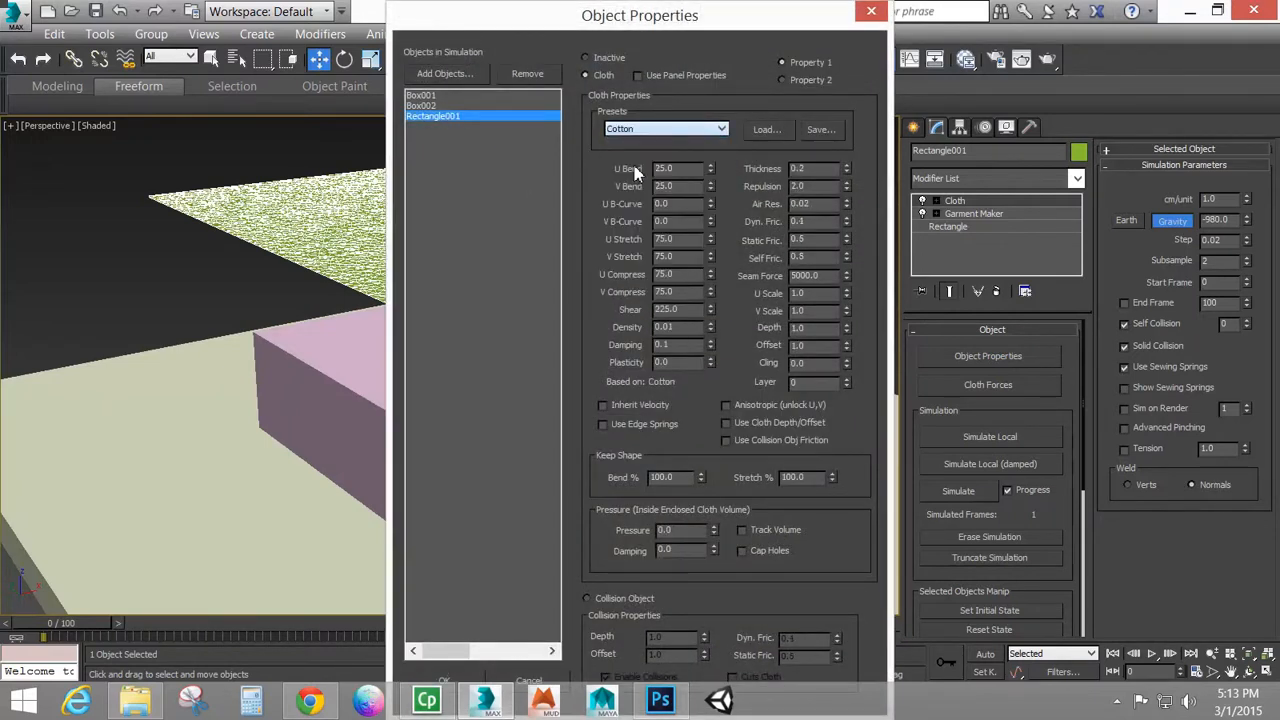
left_click(449, 681)
Create a sphere of about 4.4 radius on the box's top near its far corner, using AutoGrid and Base To Pivot
left_click(914, 128)
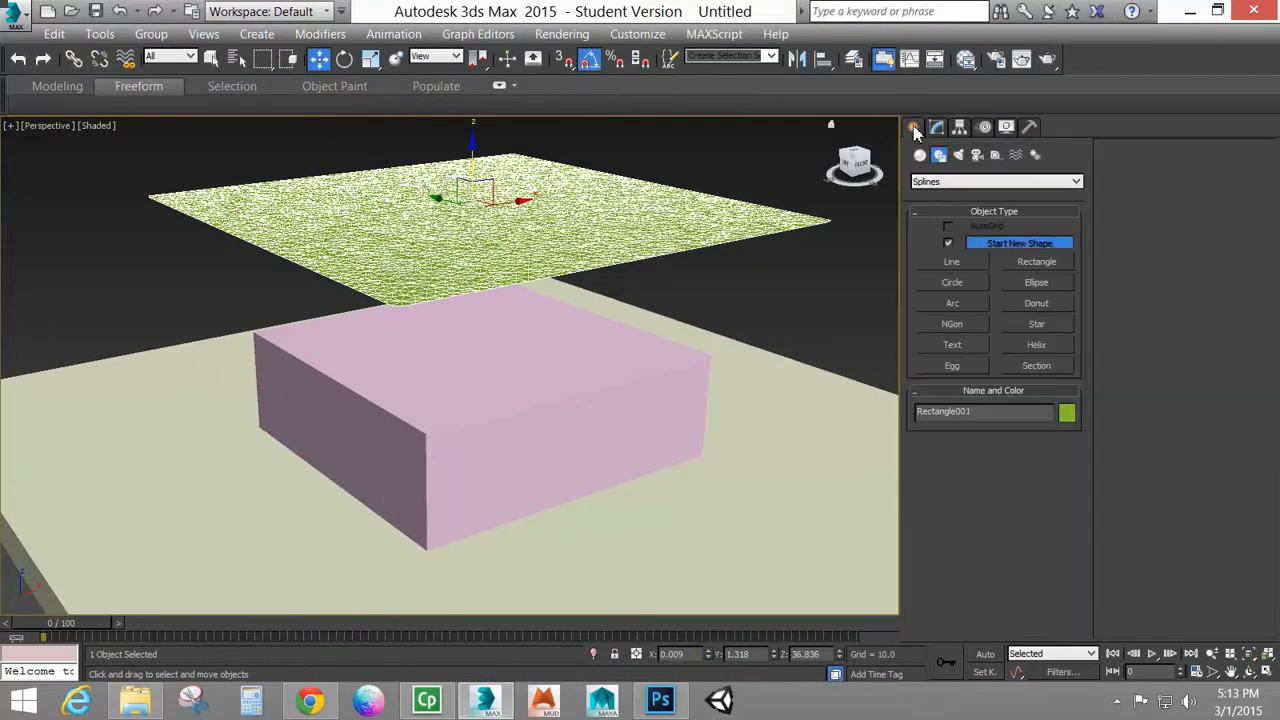
left_click(920, 155)
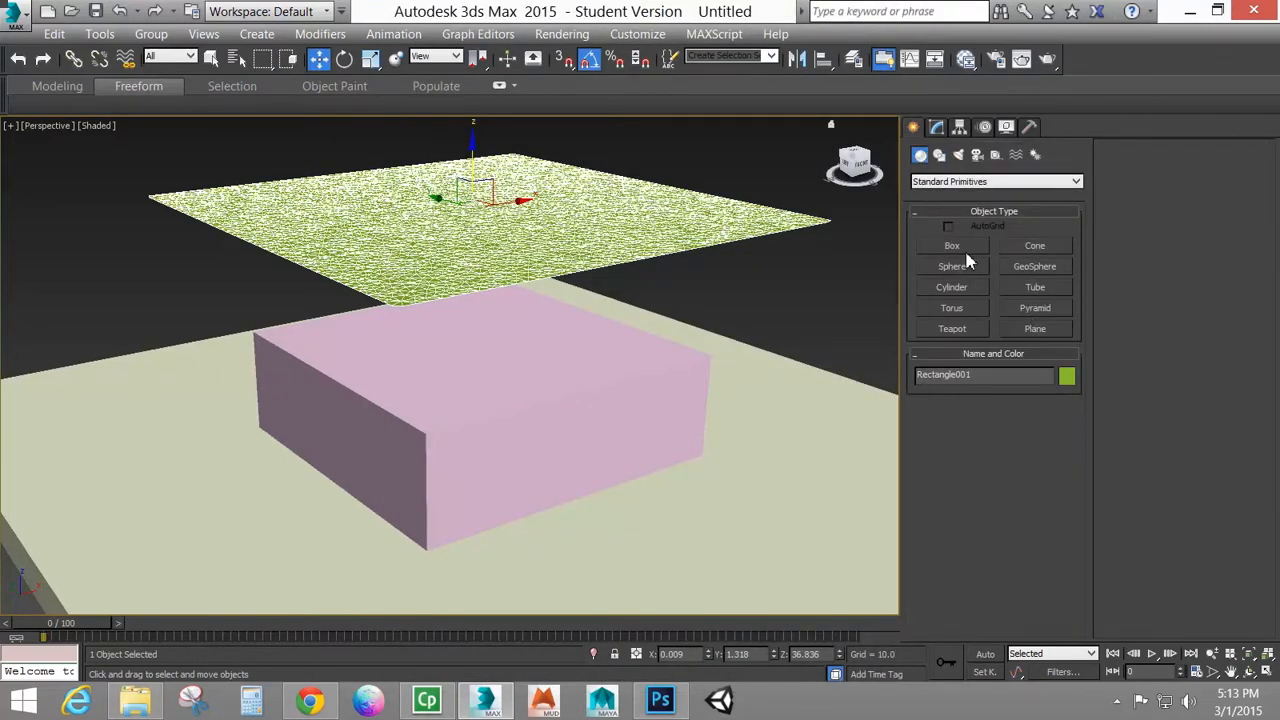
left_click(955, 267)
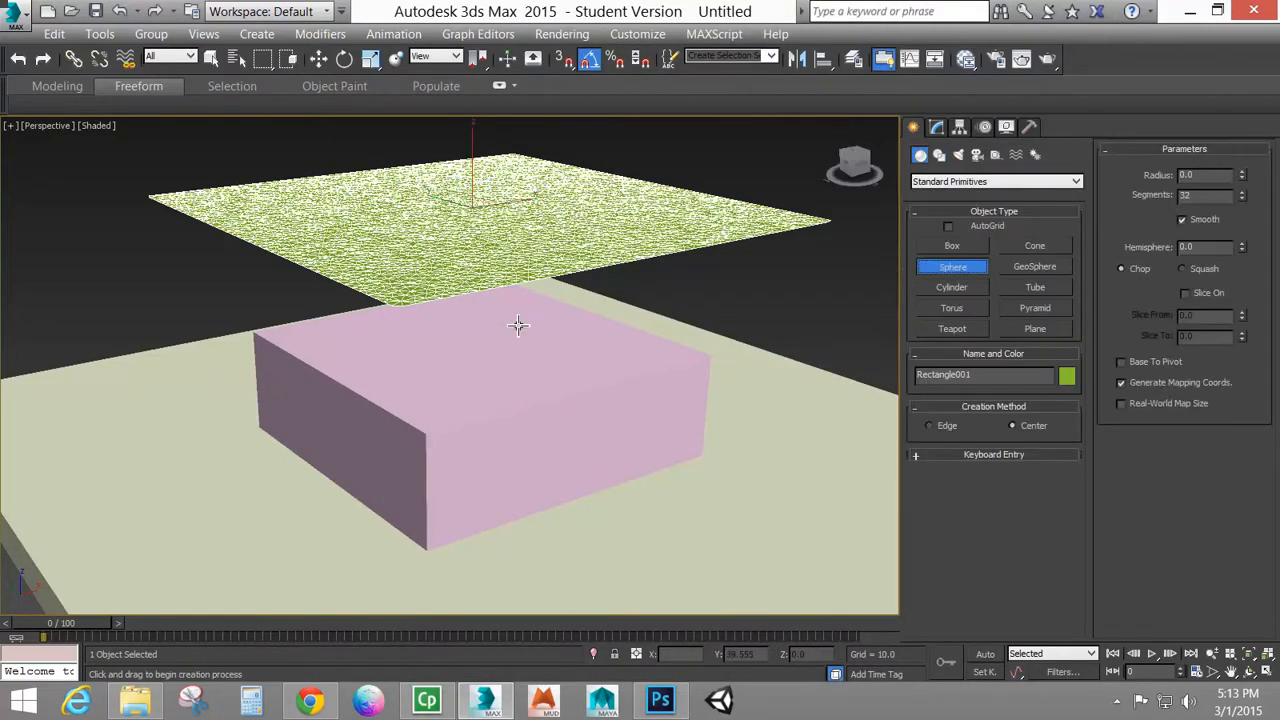
left_click(979, 229)
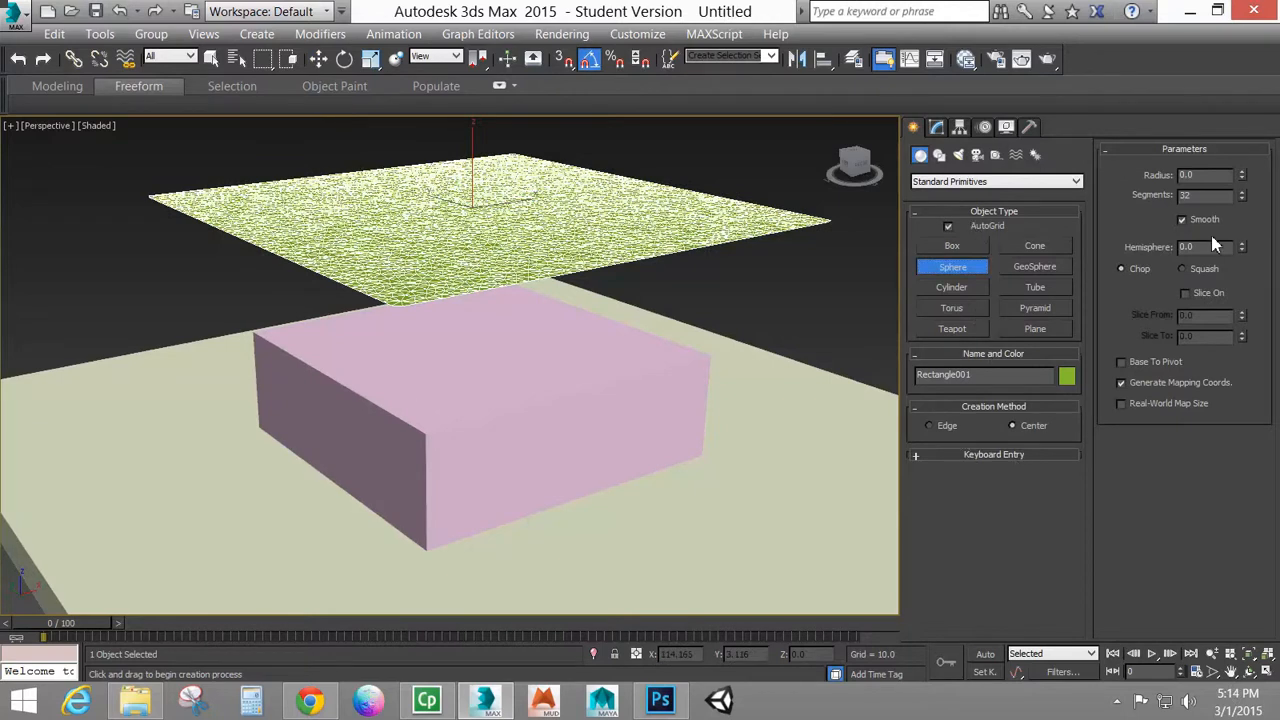
left_click(1140, 365)
left_click_drag(318, 330, 348, 328)
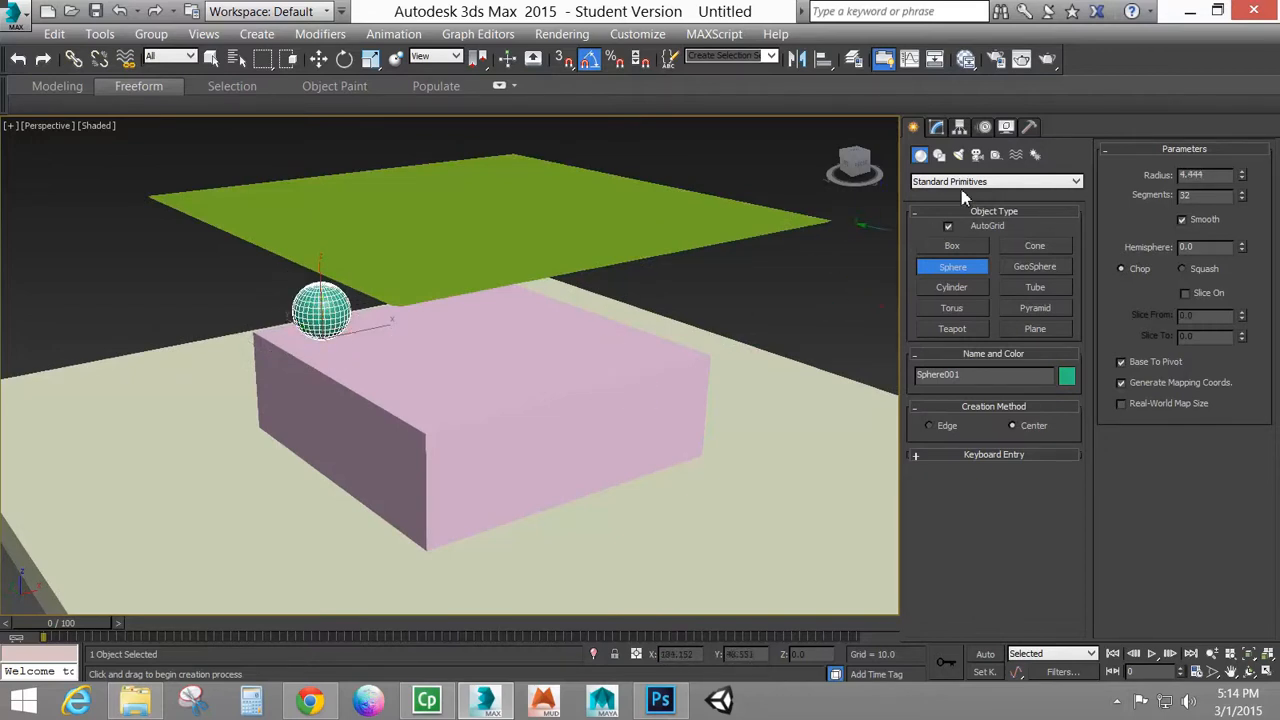
right_click(700, 255)
Select the cloth rectangle and add Sphere001 to its cloth simulation as a collision object
left_click(695, 236)
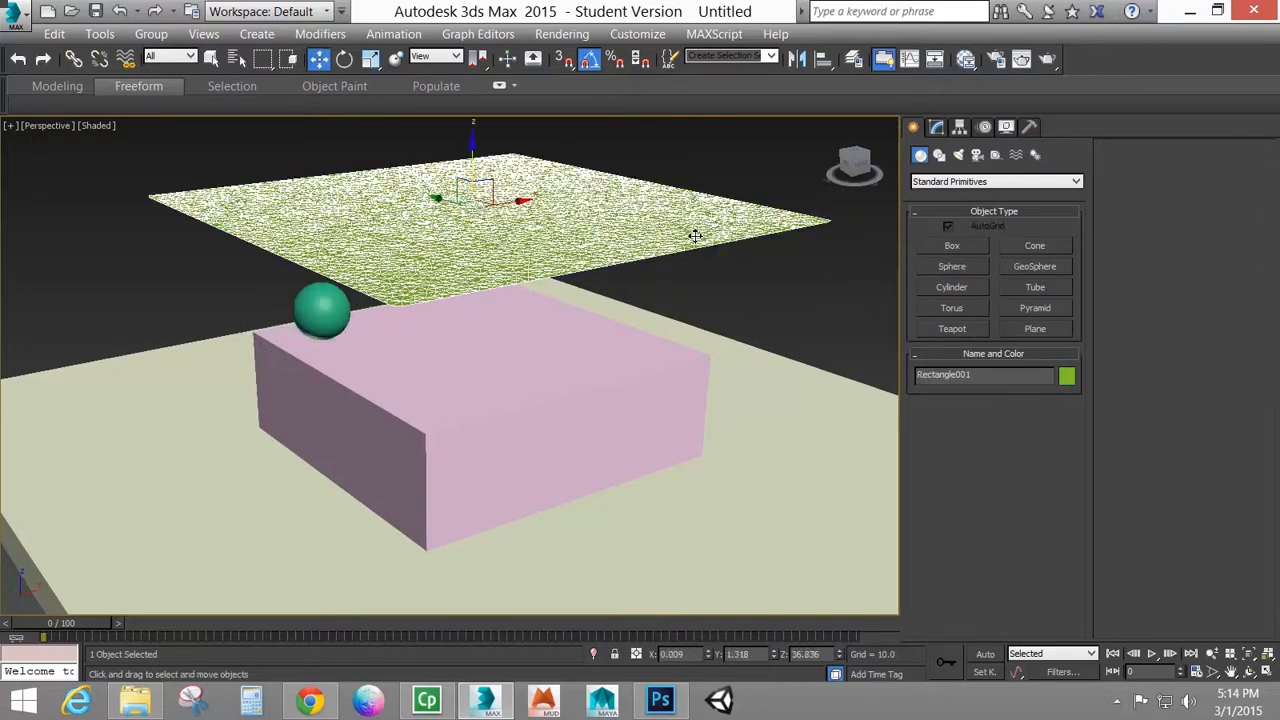
left_click(937, 127)
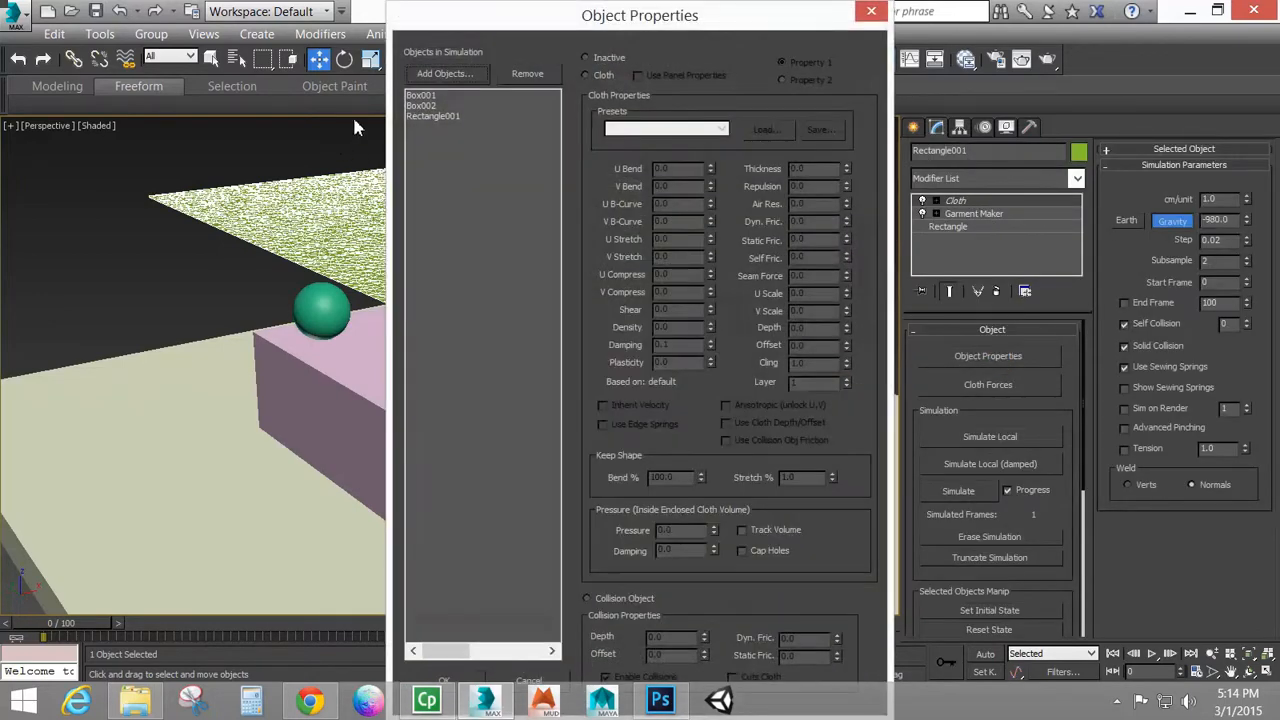
left_click(440, 74)
left_click(72, 127)
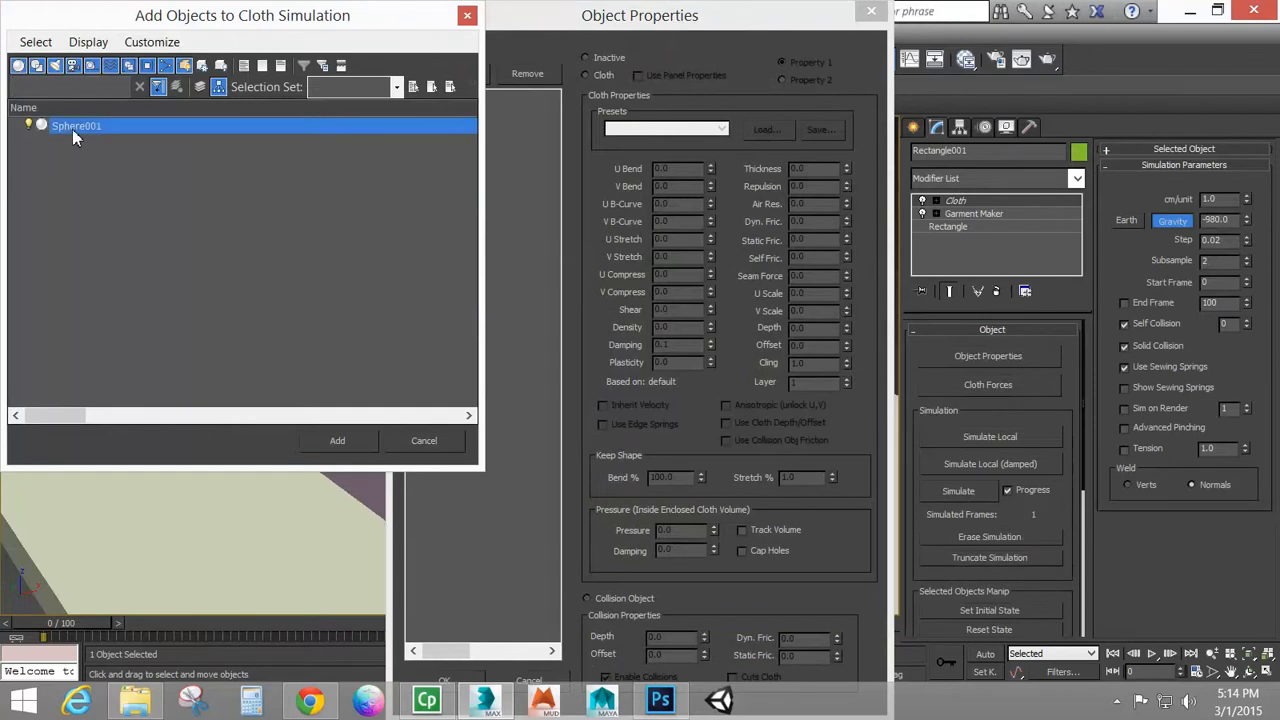
left_click(338, 441)
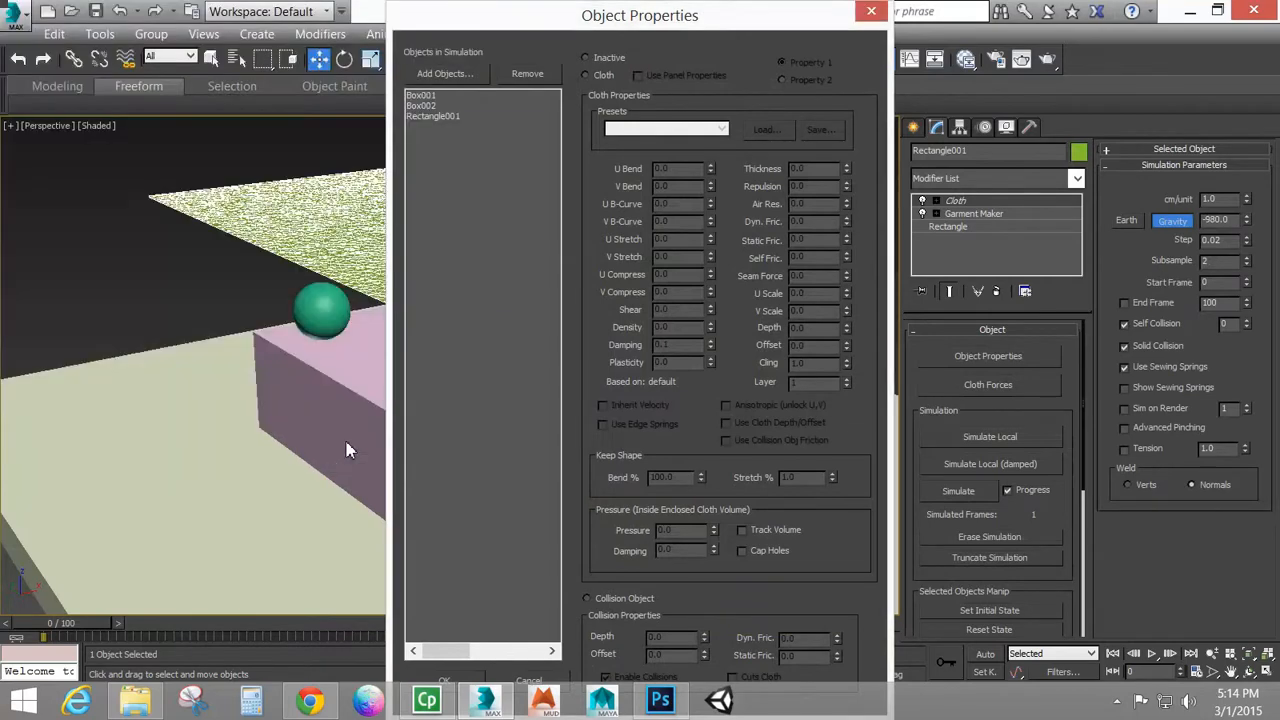
left_click(441, 681)
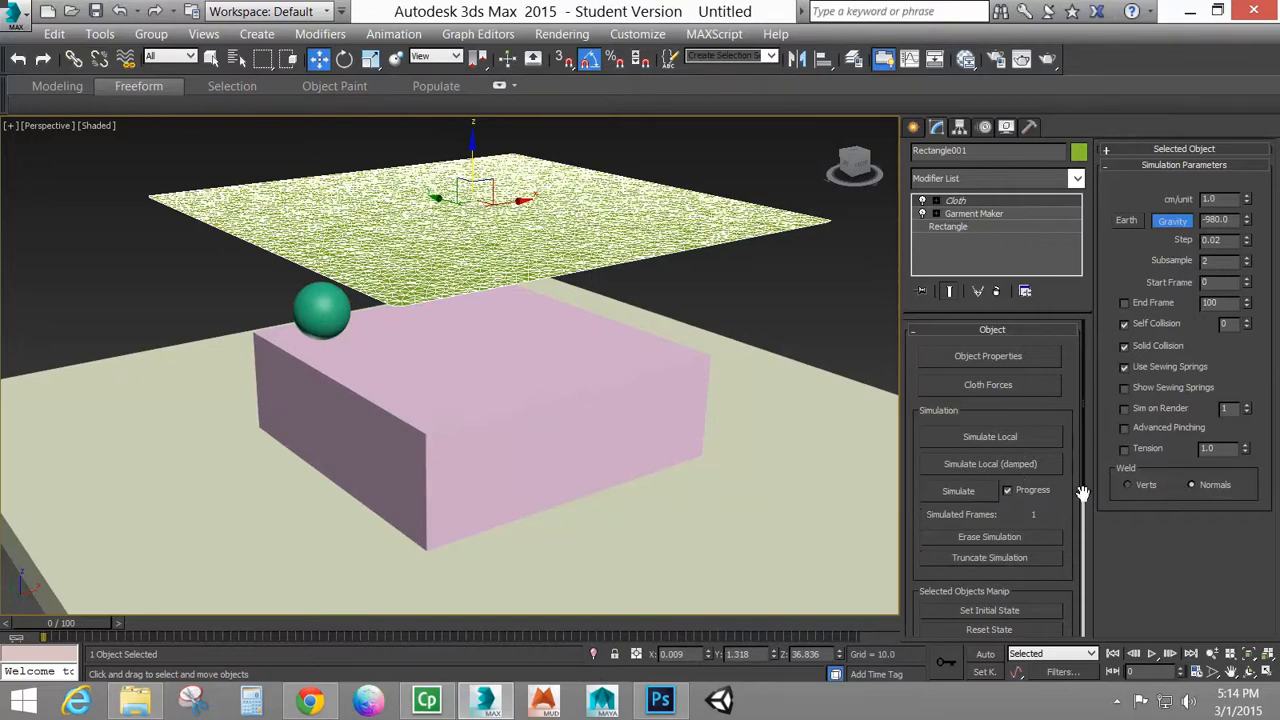
Drape the cloth over the box and sphere with a local simulation and check Sphere001's collision properties
left_click(1014, 467)
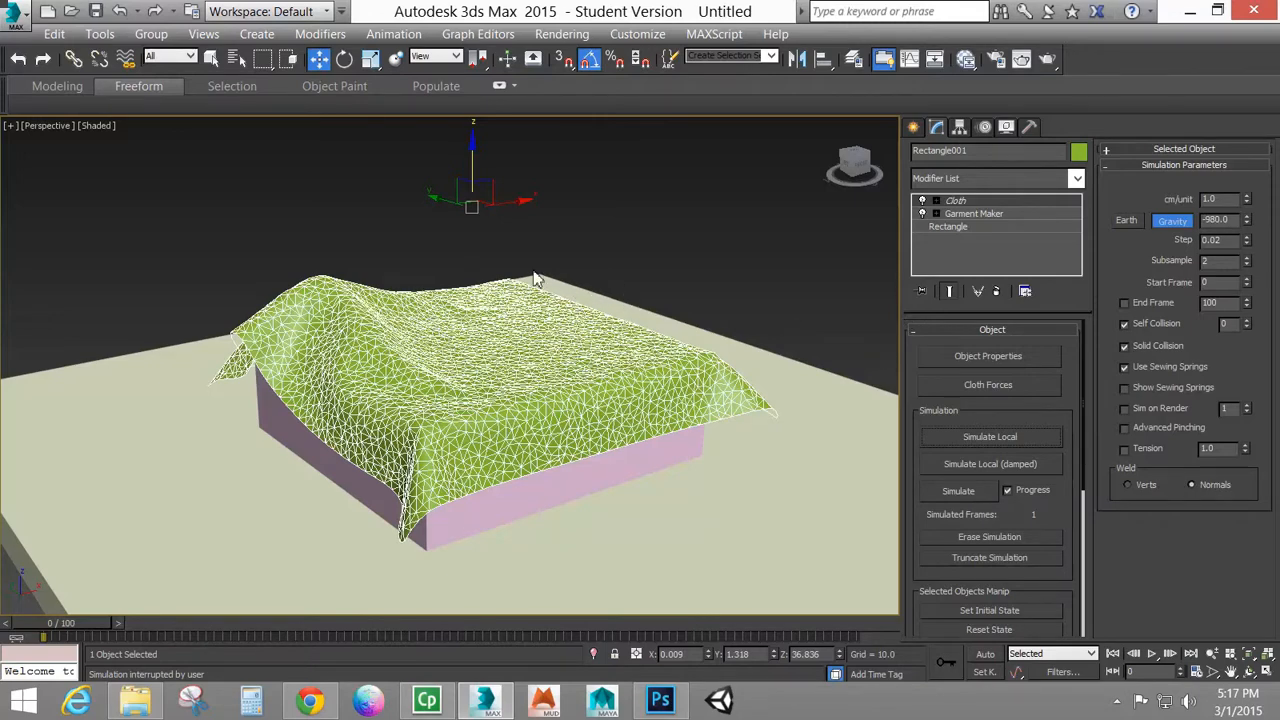
left_click(1000, 360)
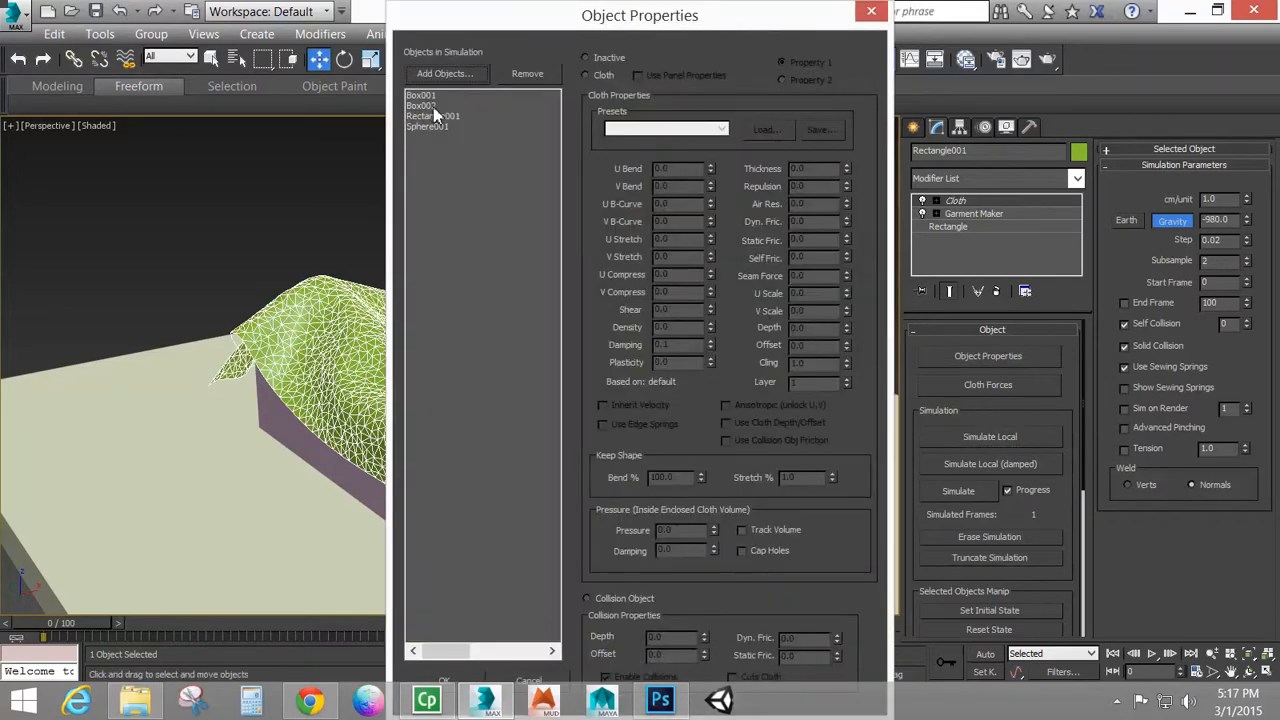
left_click(432, 127)
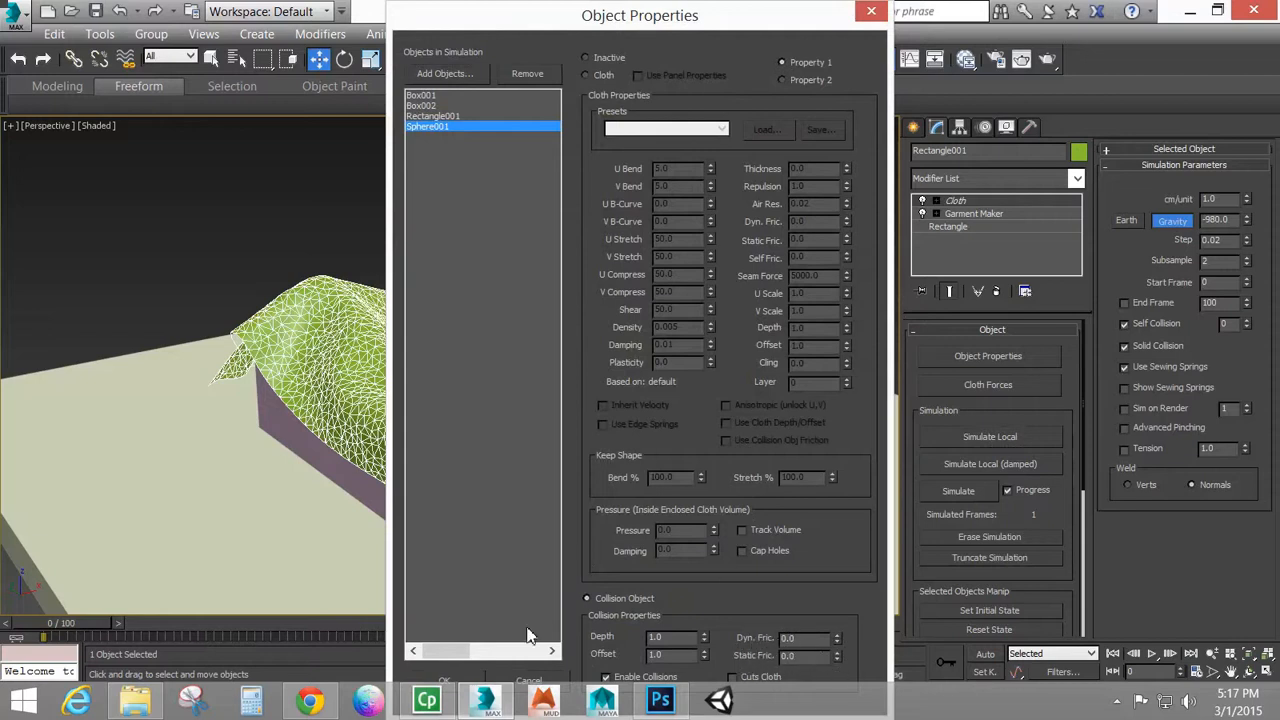
left_click(450, 681)
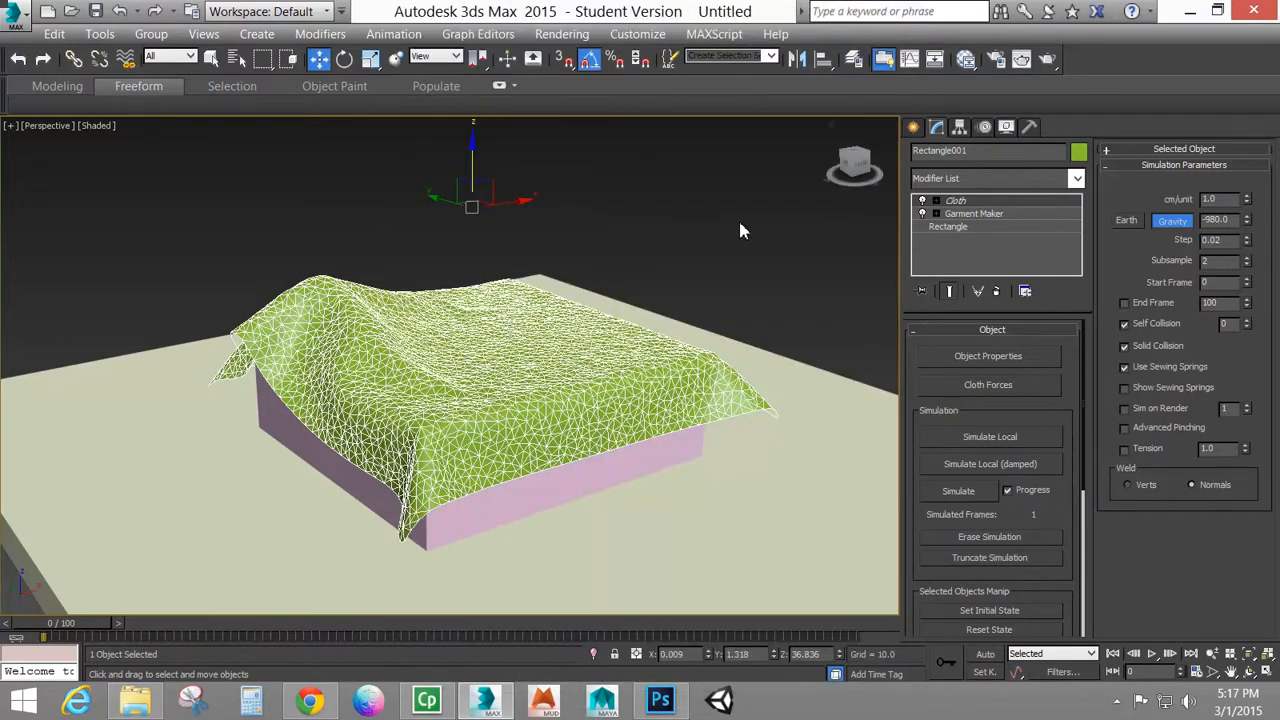
In wireframe with Auto Key on, move Sphere001 to about X 16.5, Y 1.0 at frame 36 and X -16.8, Y -18.8 at frame 68
key("F3")
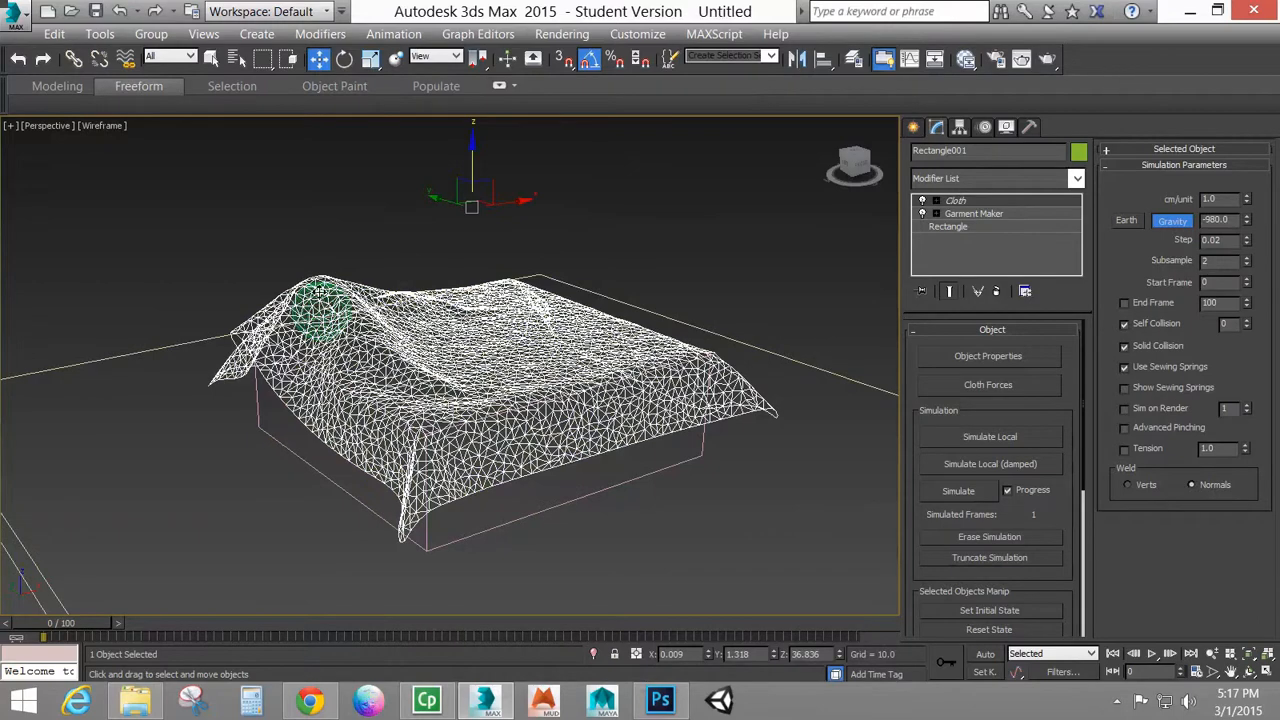
left_click(320, 306)
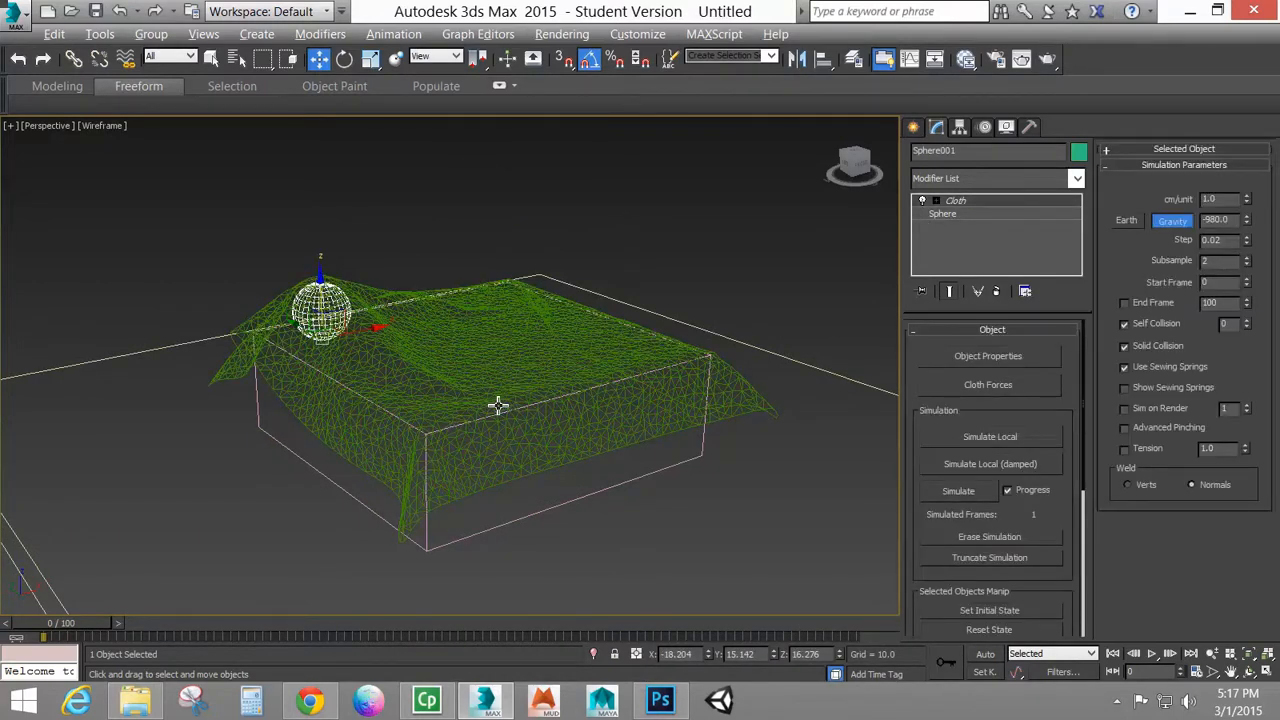
middle_click_drag(495, 411, 453, 473, "alt")
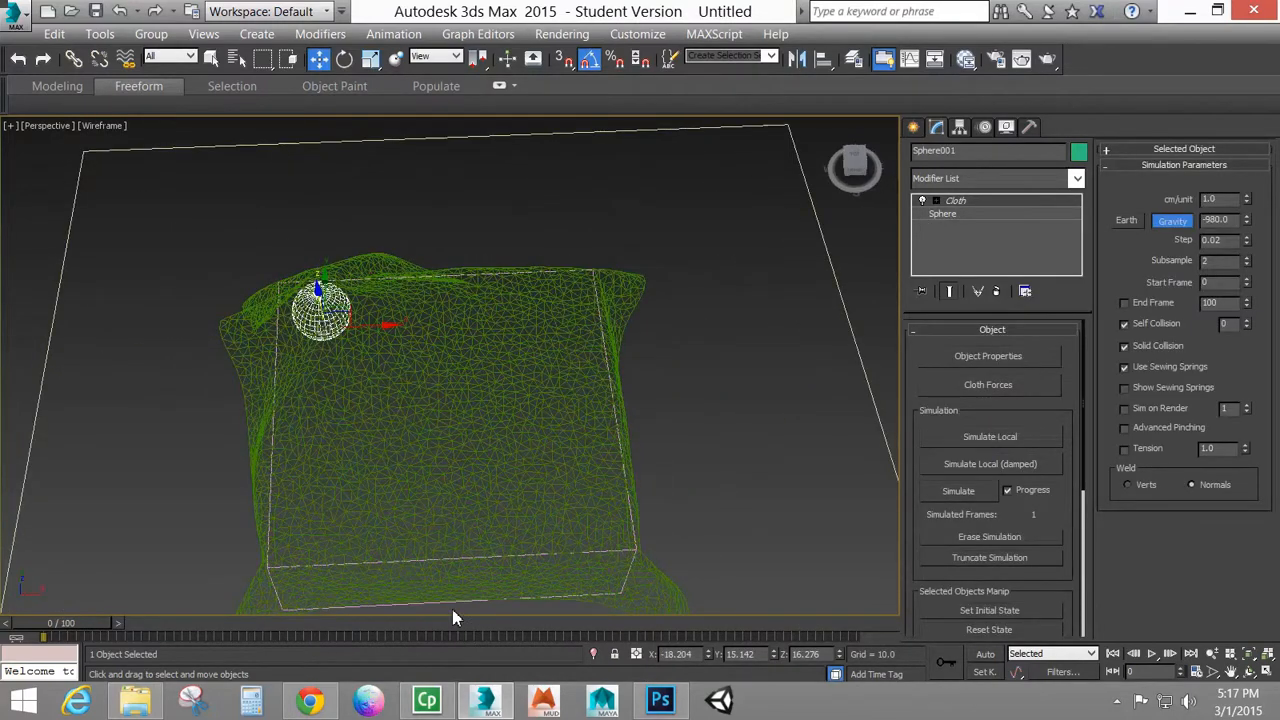
left_click(985, 654)
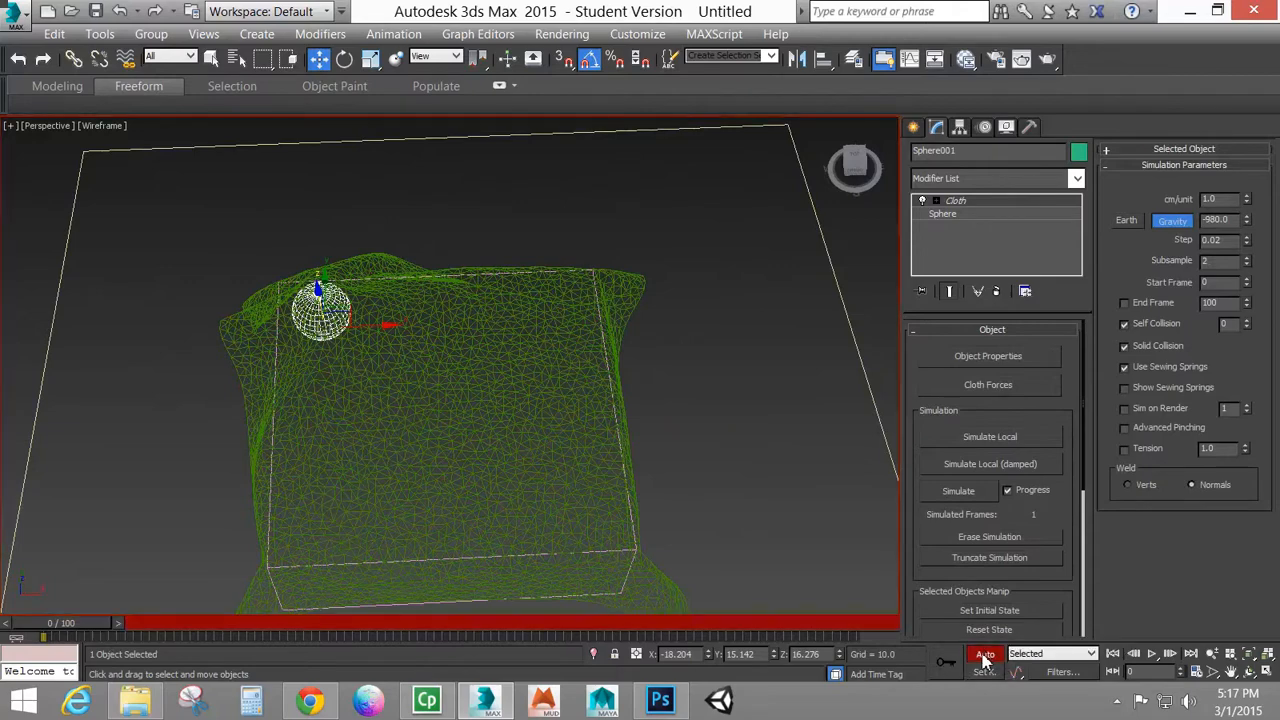
left_click_drag(85, 628, 366, 623)
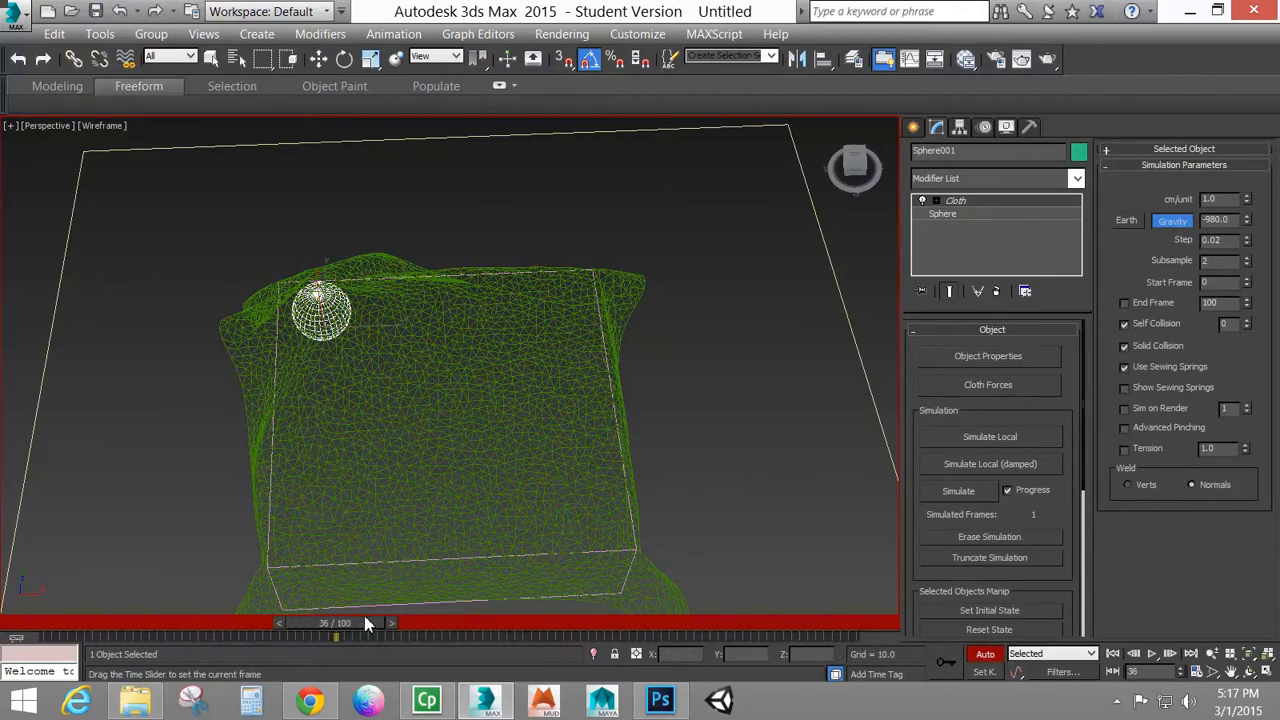
key("w")
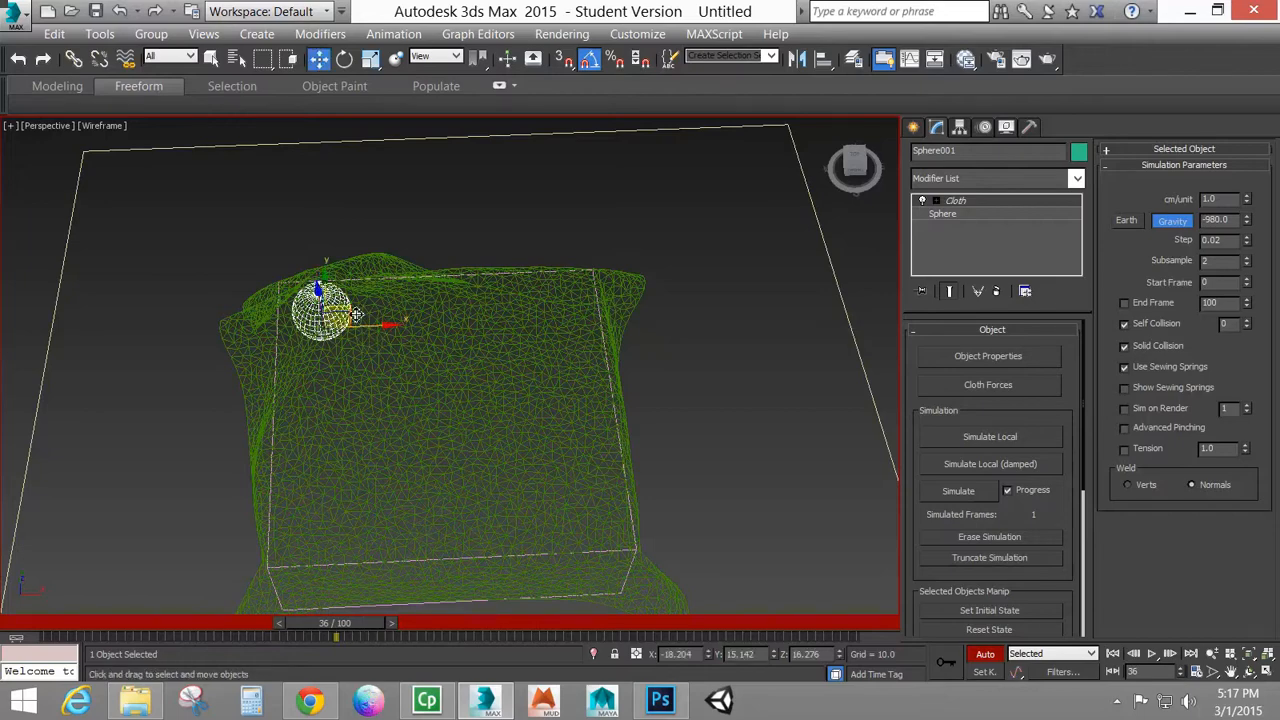
middle_click_drag(374, 348, 376, 392, "alt")
left_click_drag(346, 297, 591, 387)
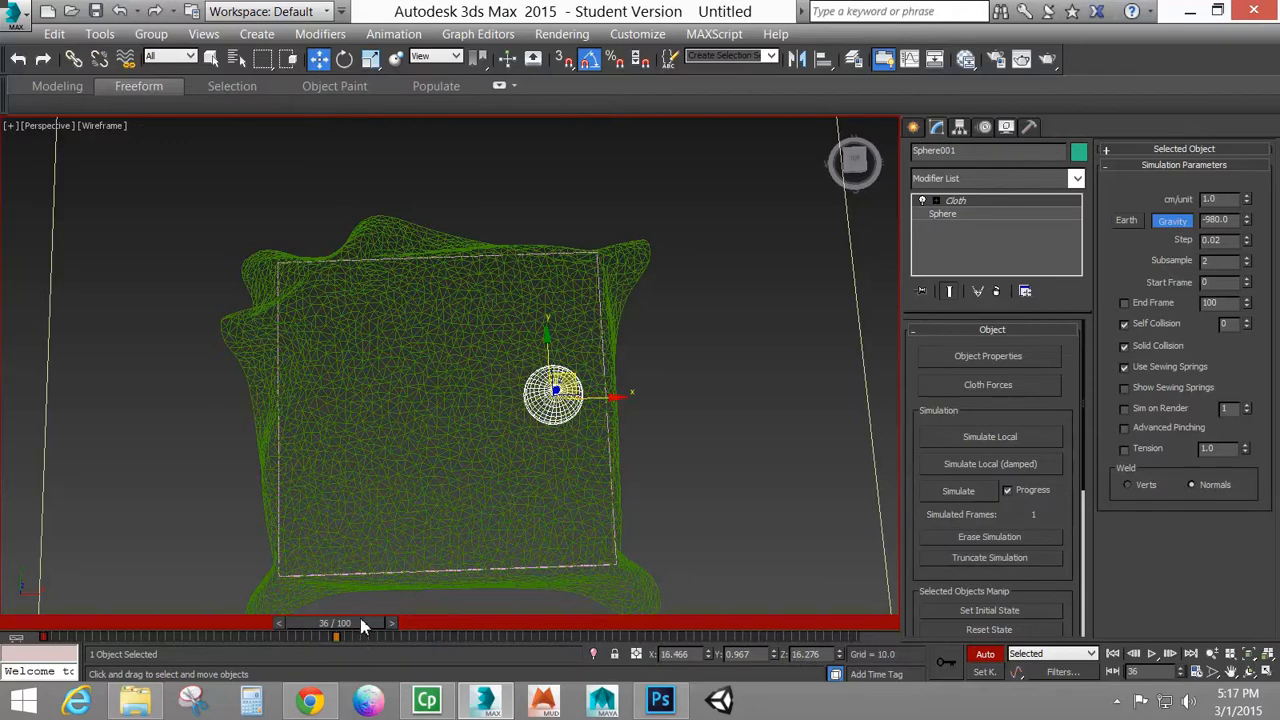
left_click_drag(363, 625, 612, 624)
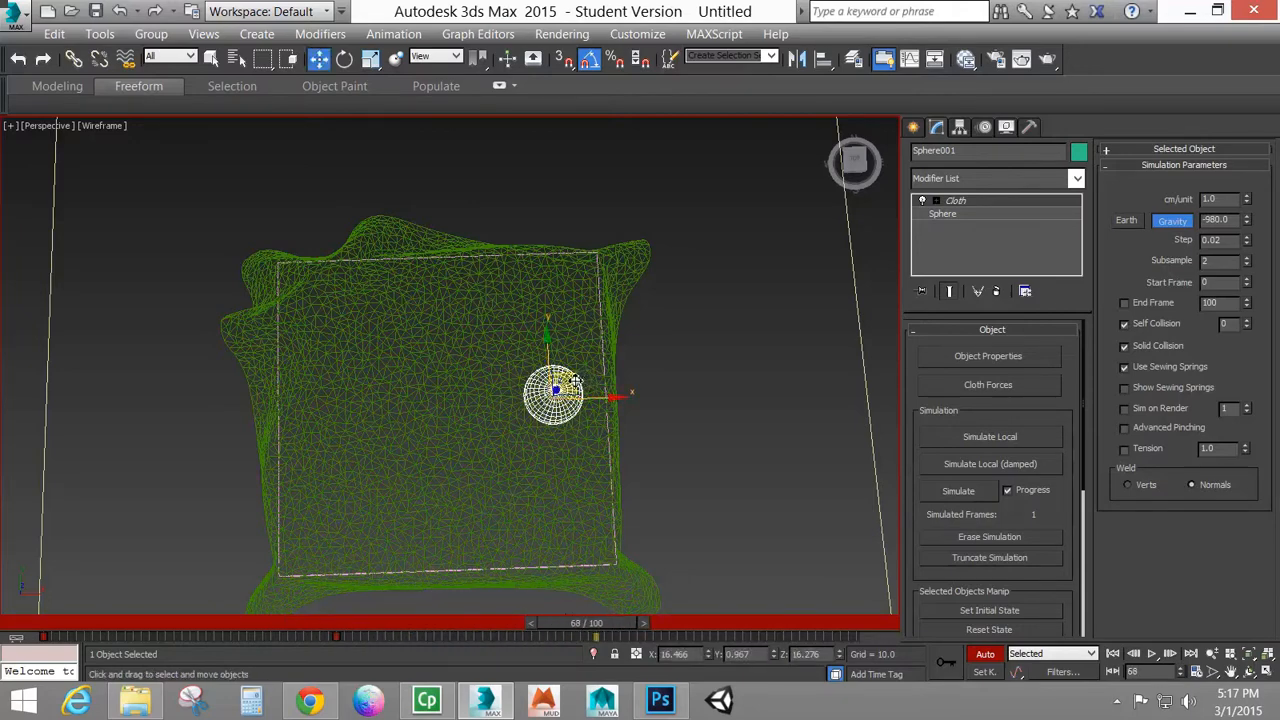
left_click_drag(576, 380, 364, 519)
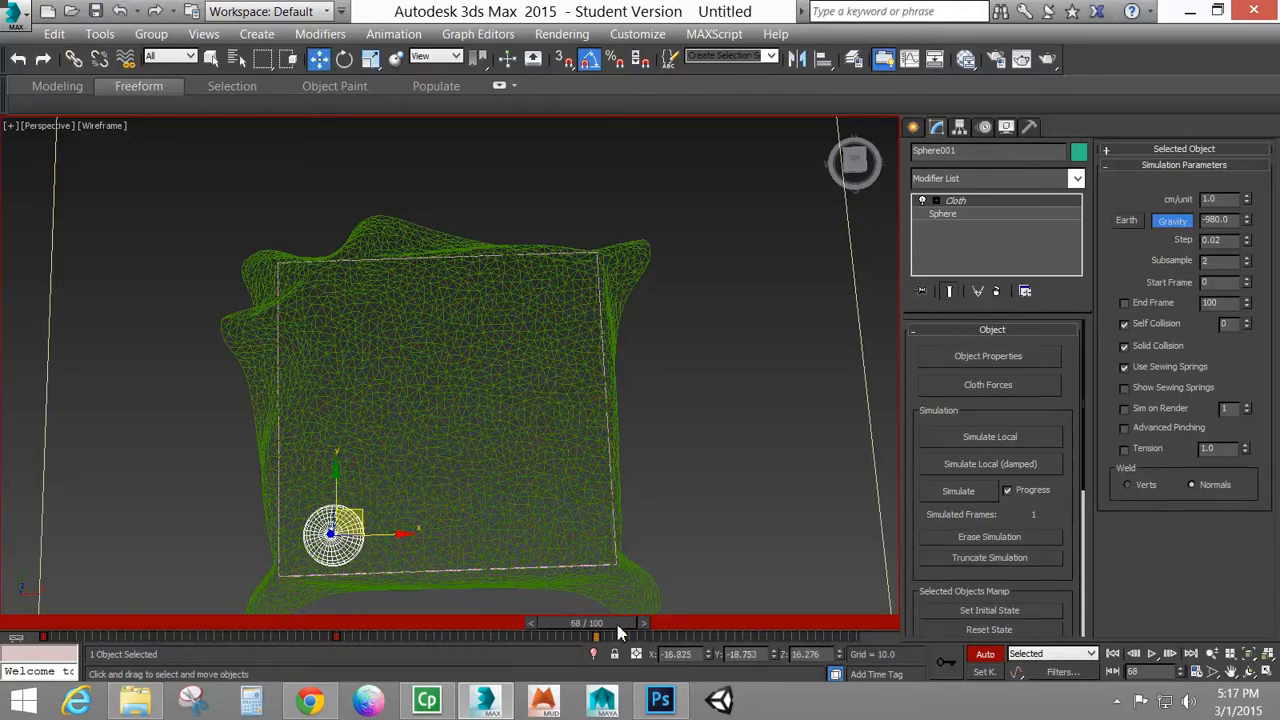
Copy the sphere's frame 0 key to frame 100 and turn off Auto Key
left_click_drag(614, 625, 868, 622)
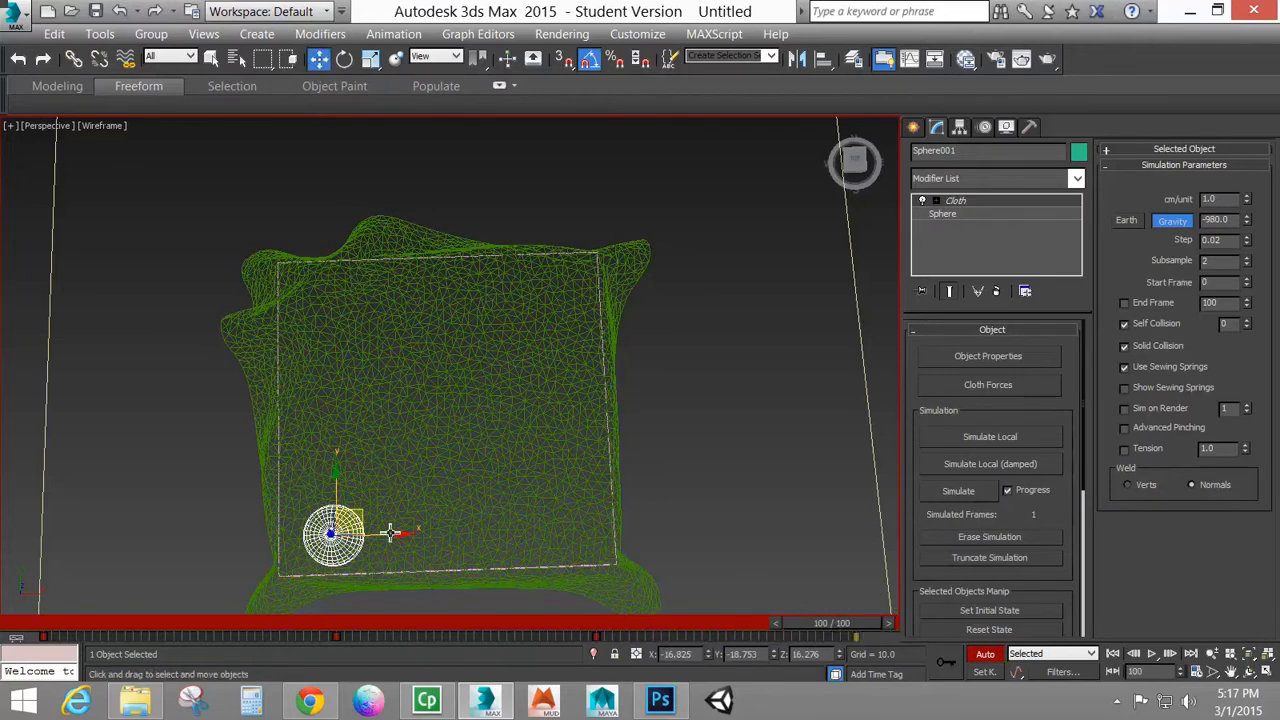
left_click_drag(44, 636, 25, 700, "shift")
key("w")
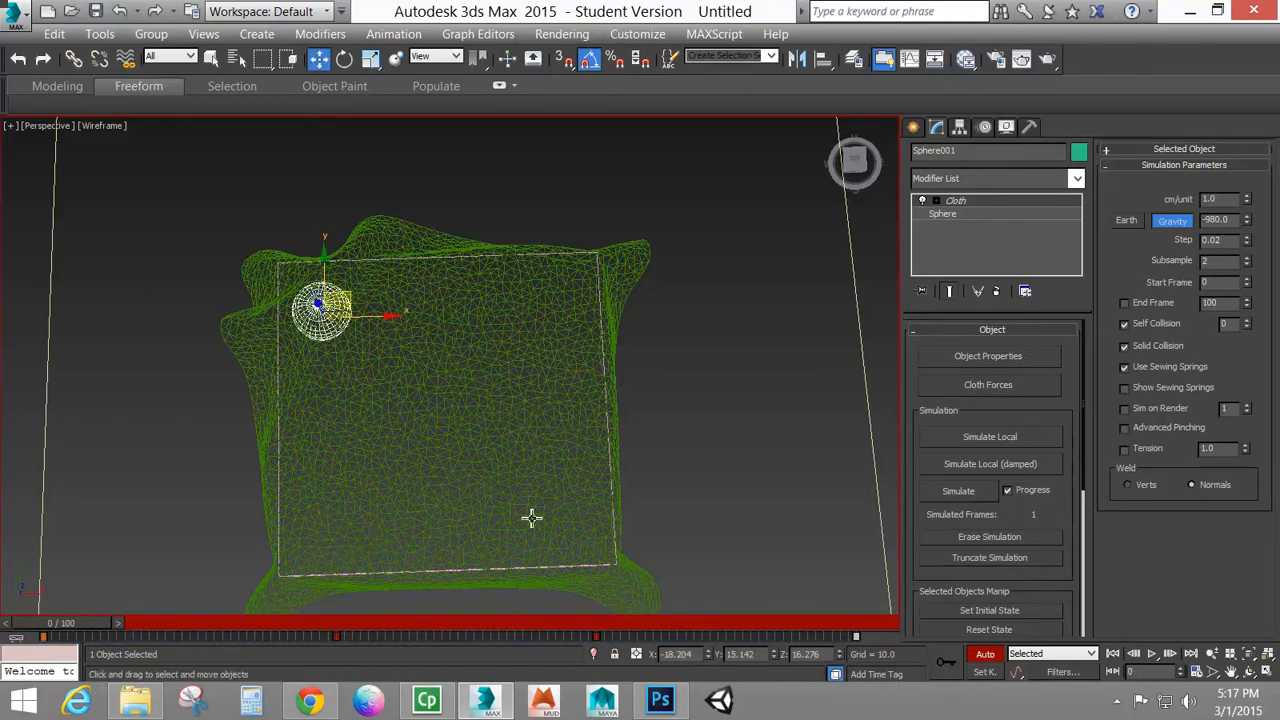
left_click(988, 654)
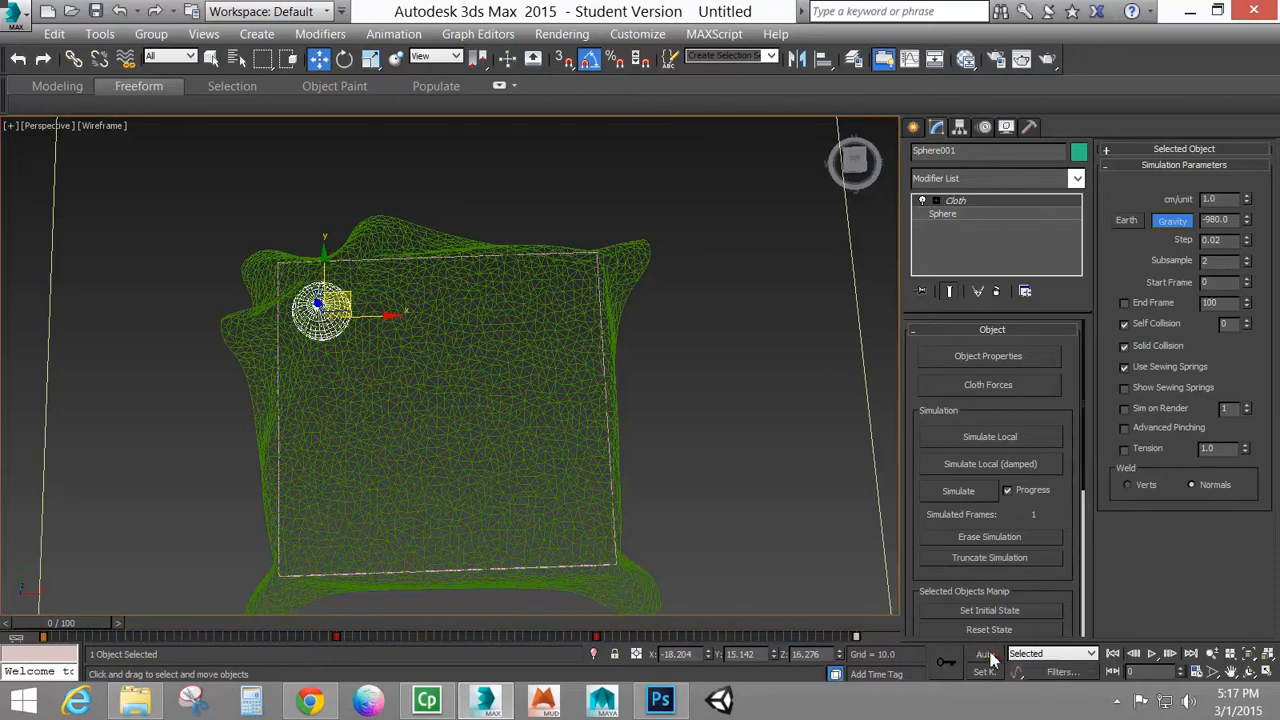
Restore the shaded display and simulate the cloth with the moving sphere through frame 100
middle_click_drag(366, 437, 403, 352, "alt")
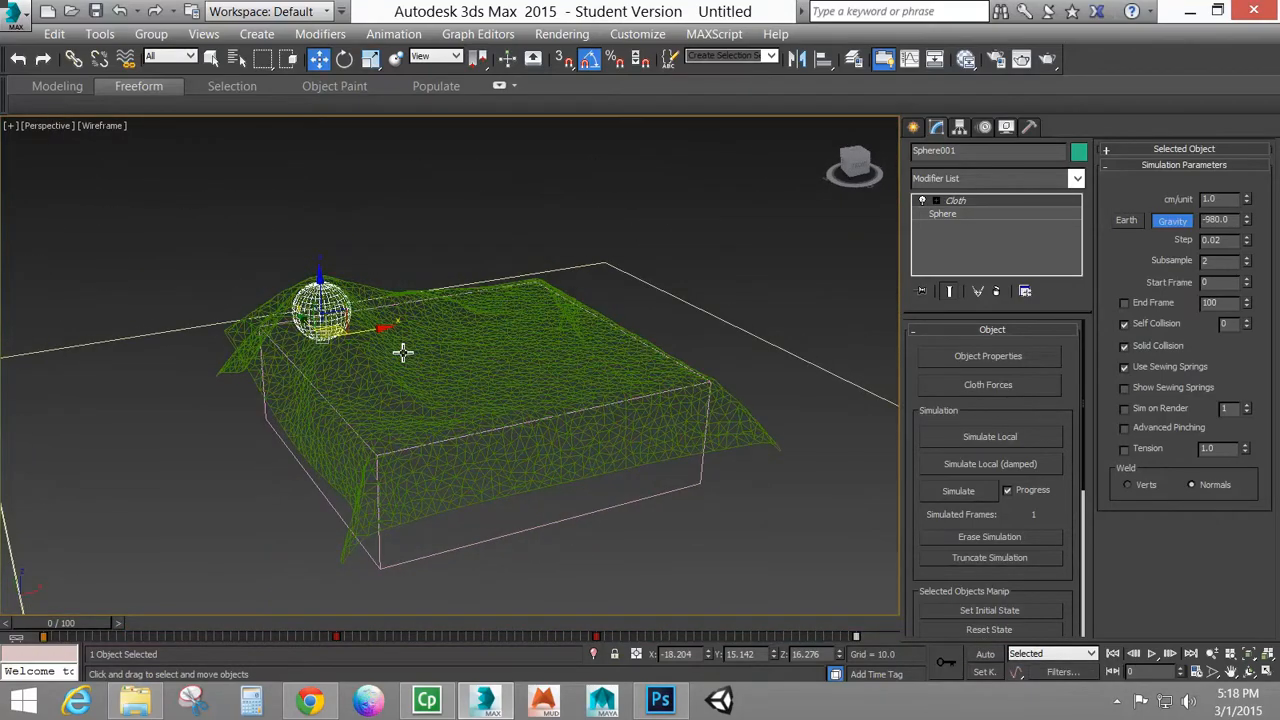
key("F3")
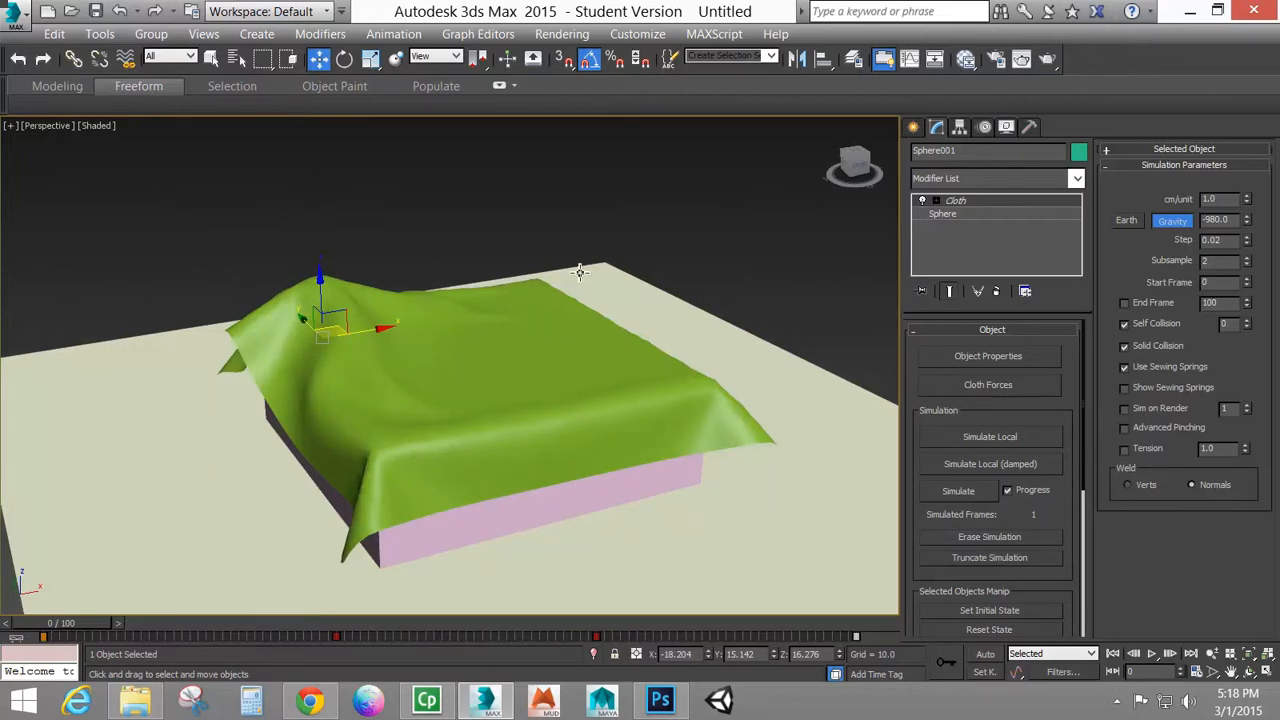
left_click(958, 491)
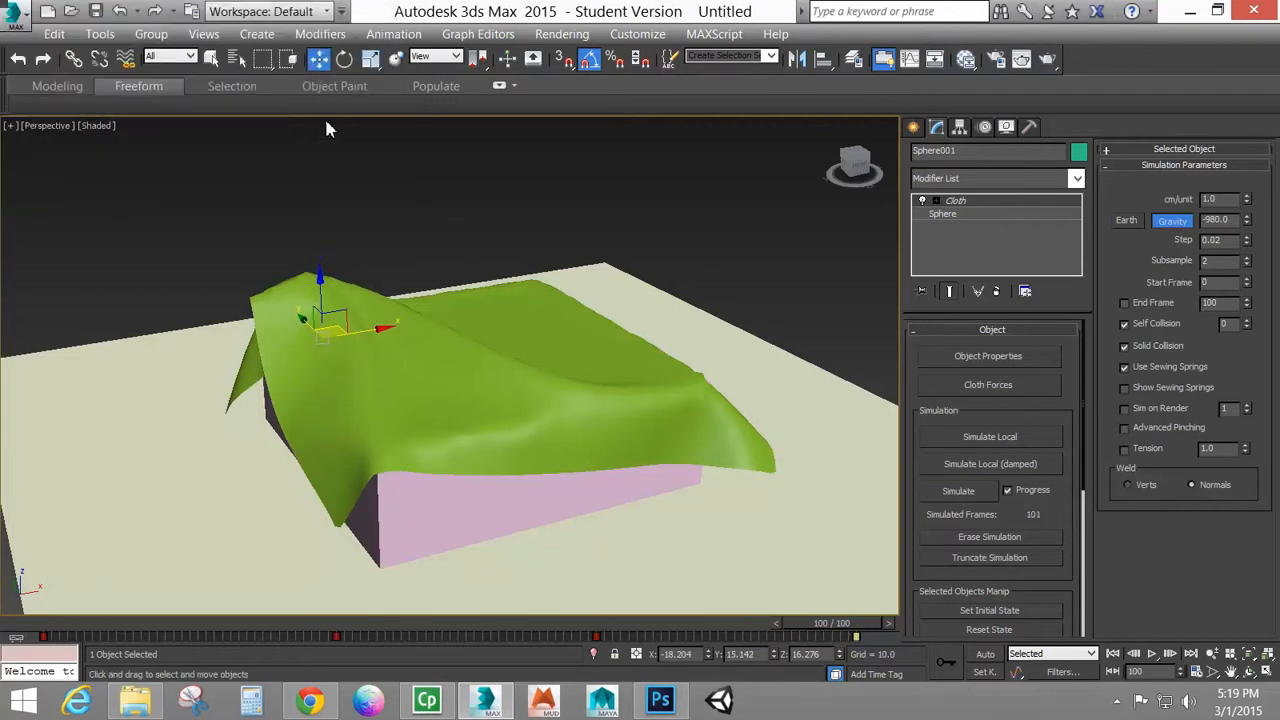
Extend the animation range to frame 140 and simulate the added frames
right_click_drag(828, 641, 503, 652, "ctrl+alt")
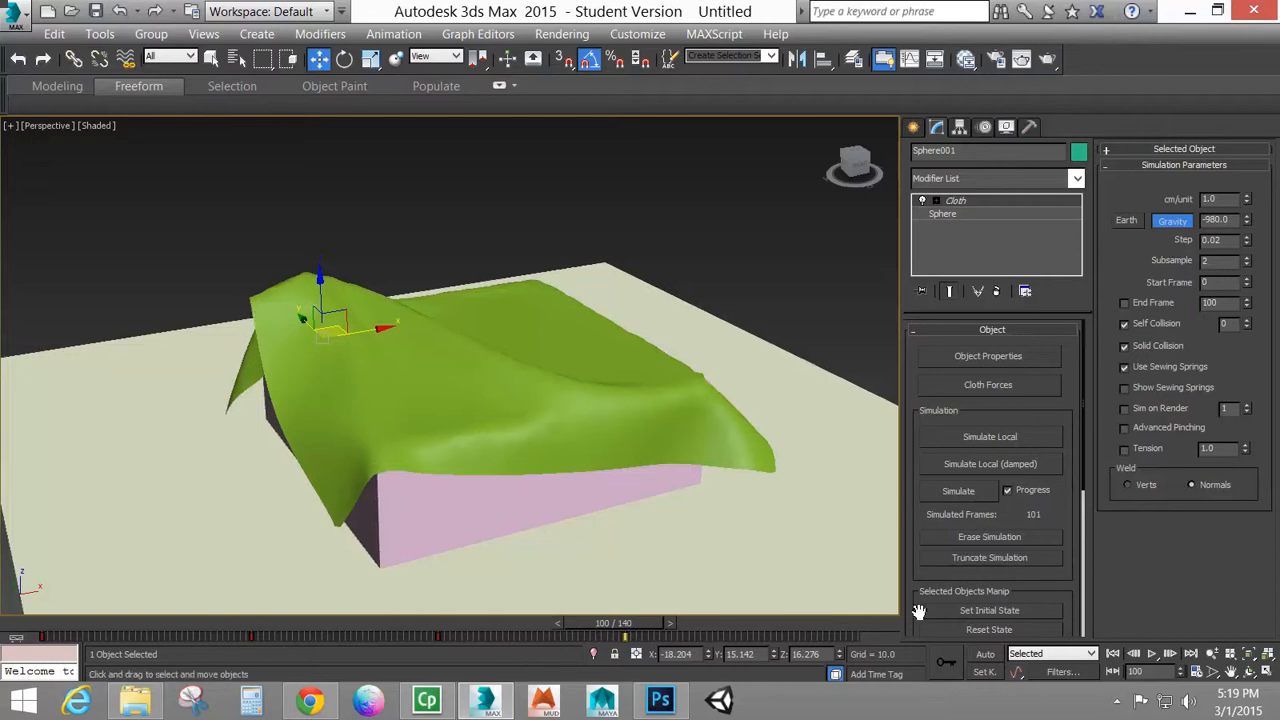
left_click(978, 496)
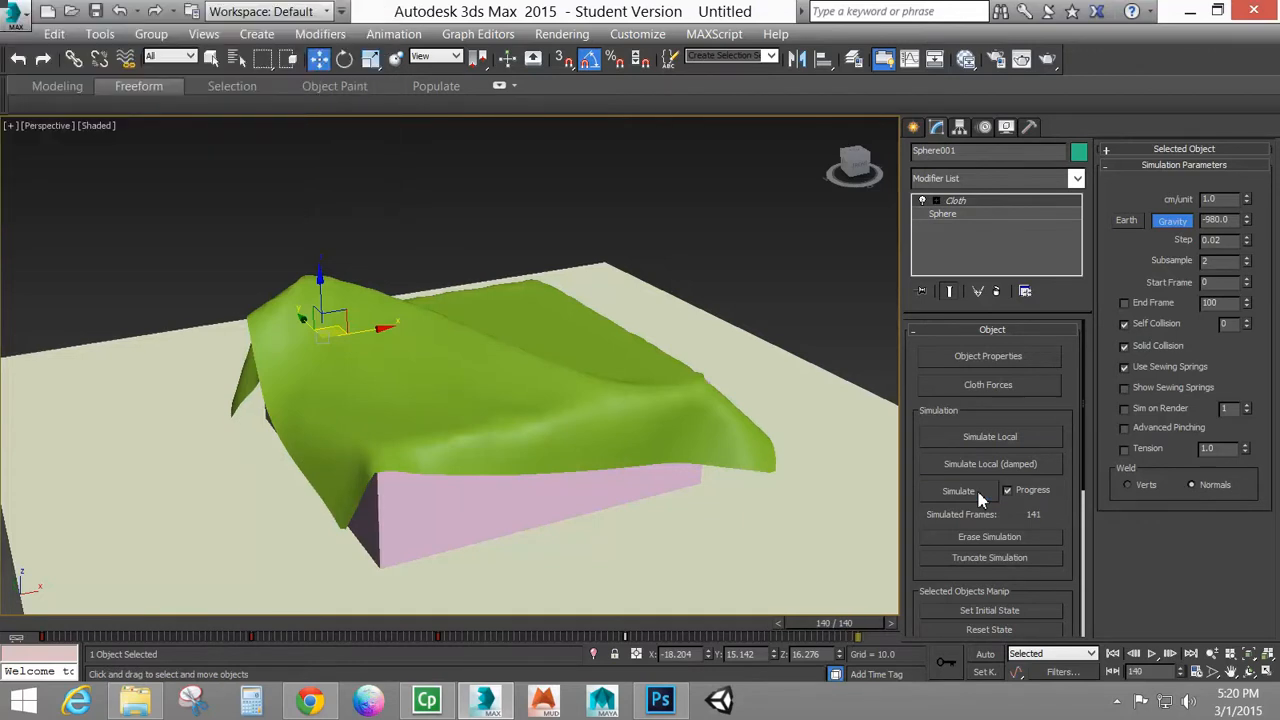
Play back the cotton cloth simulation over the moving sphere from the first frame
left_click(1113, 653)
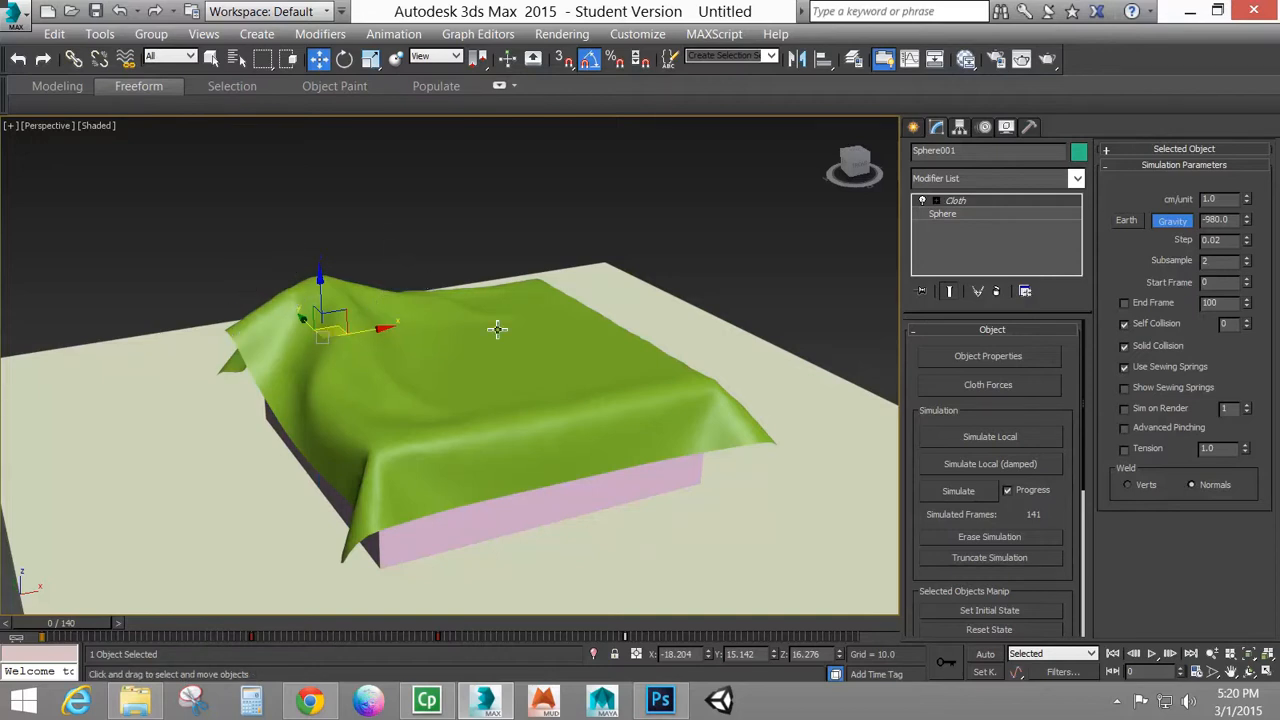
left_click(1152, 654)
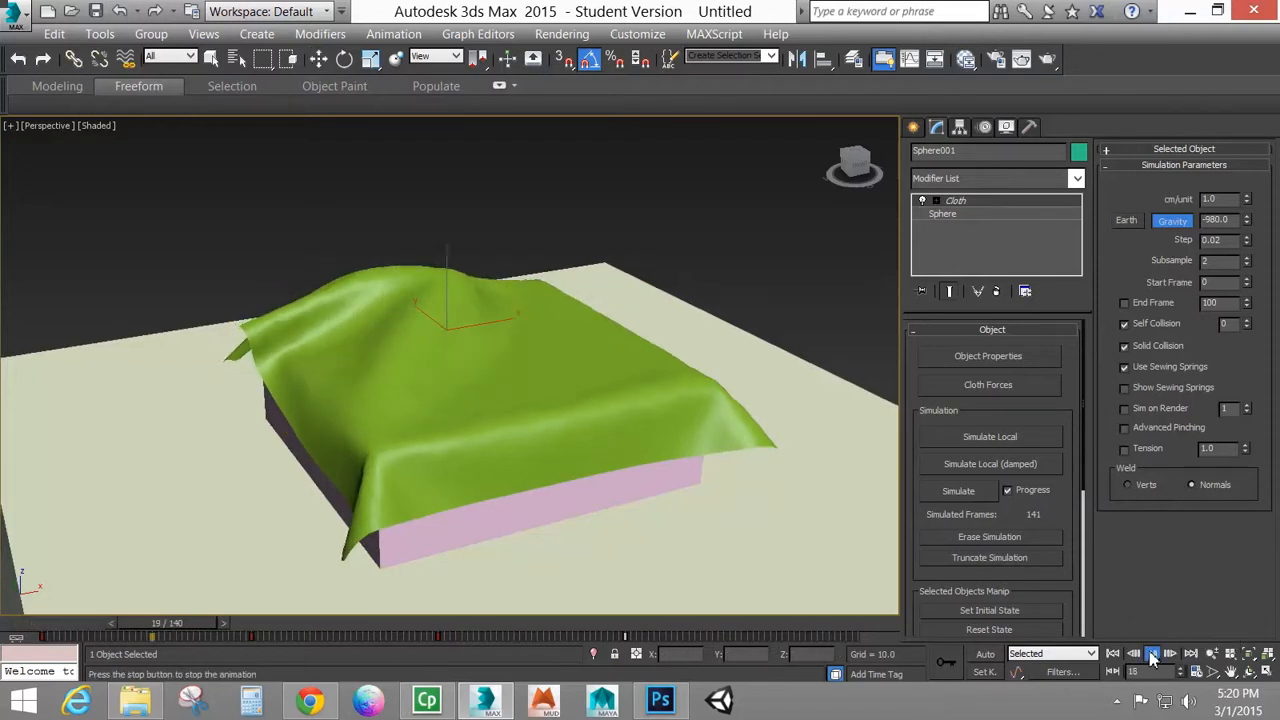